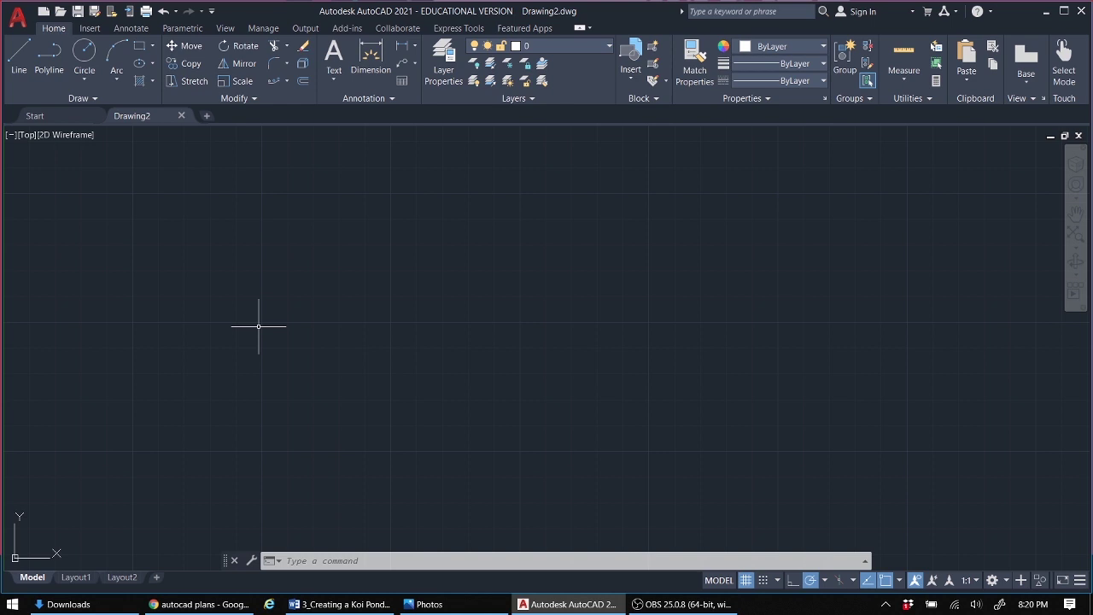
Step: From the application menu's Units dialog, choose Architectural length type with 0'-0 1/4" precision
click(19, 26)
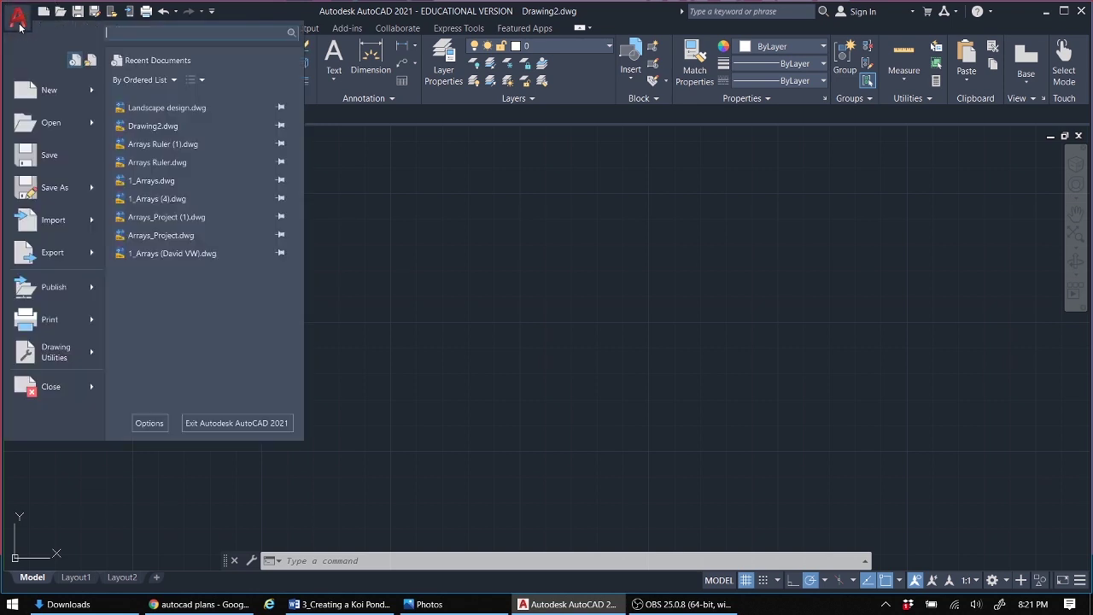
mouse_move(76, 361)
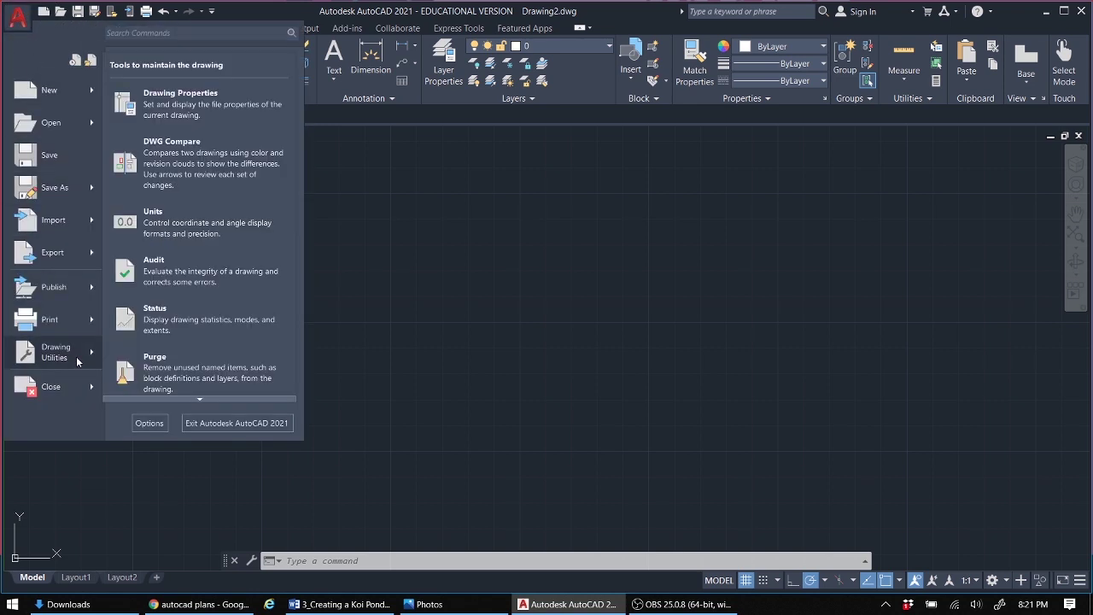
click(196, 224)
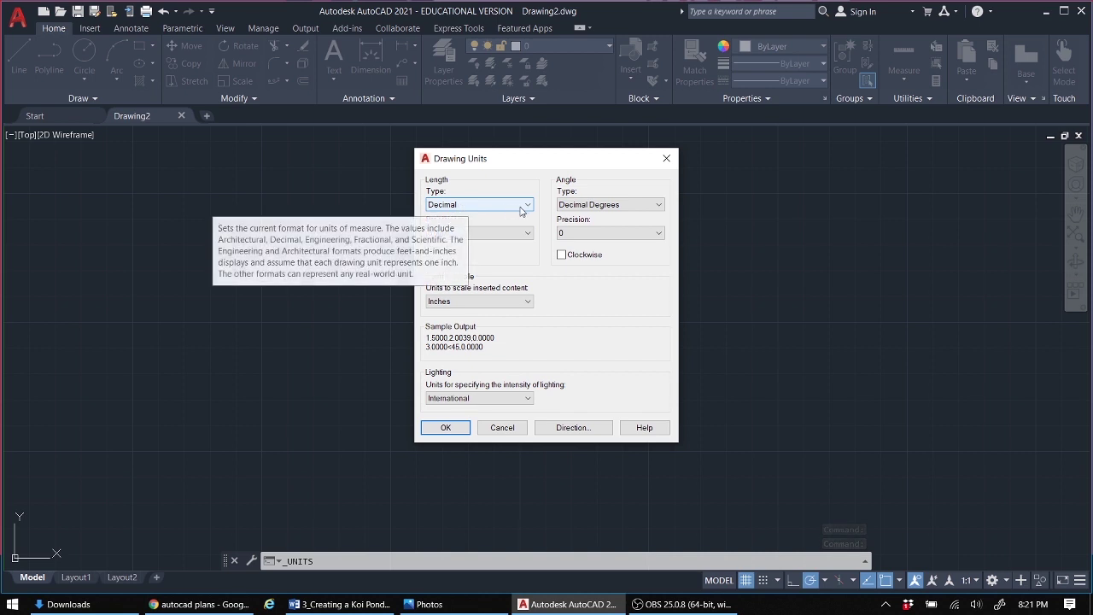
click(478, 207)
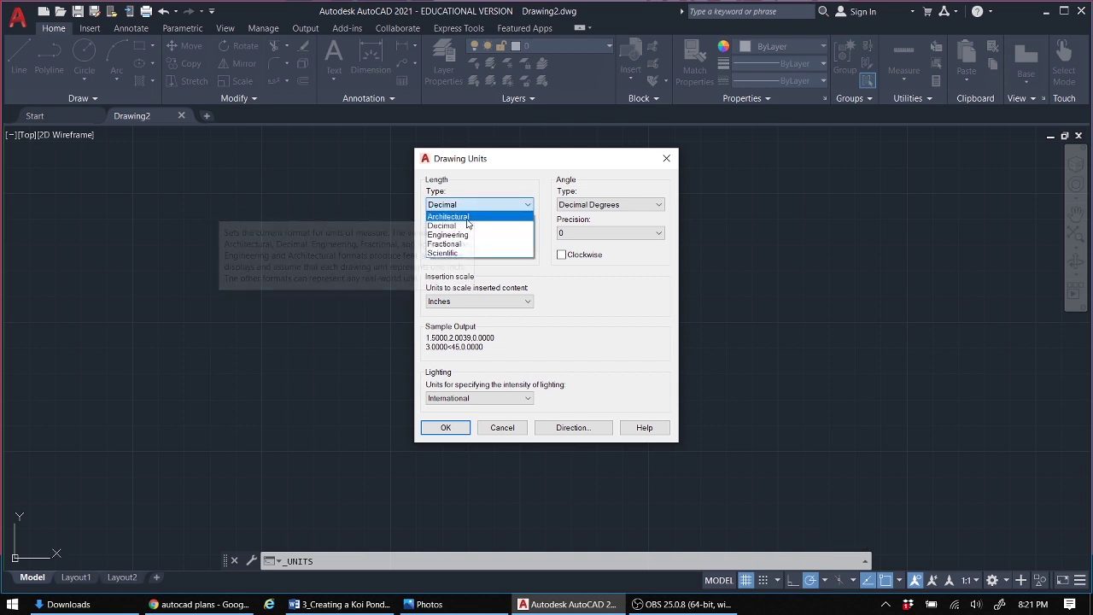
click(468, 218)
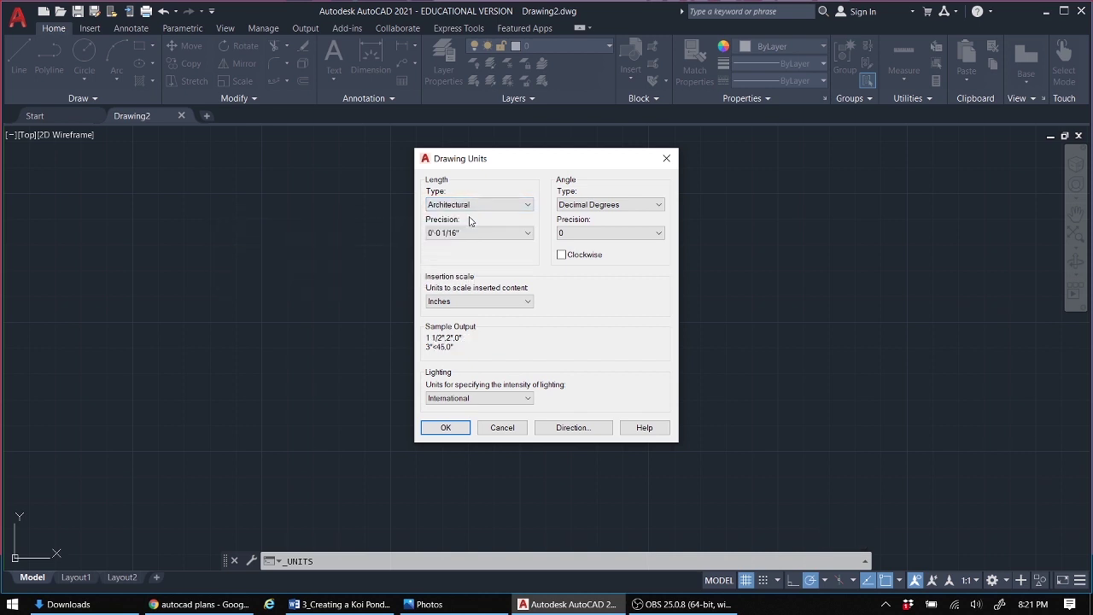
click(526, 233)
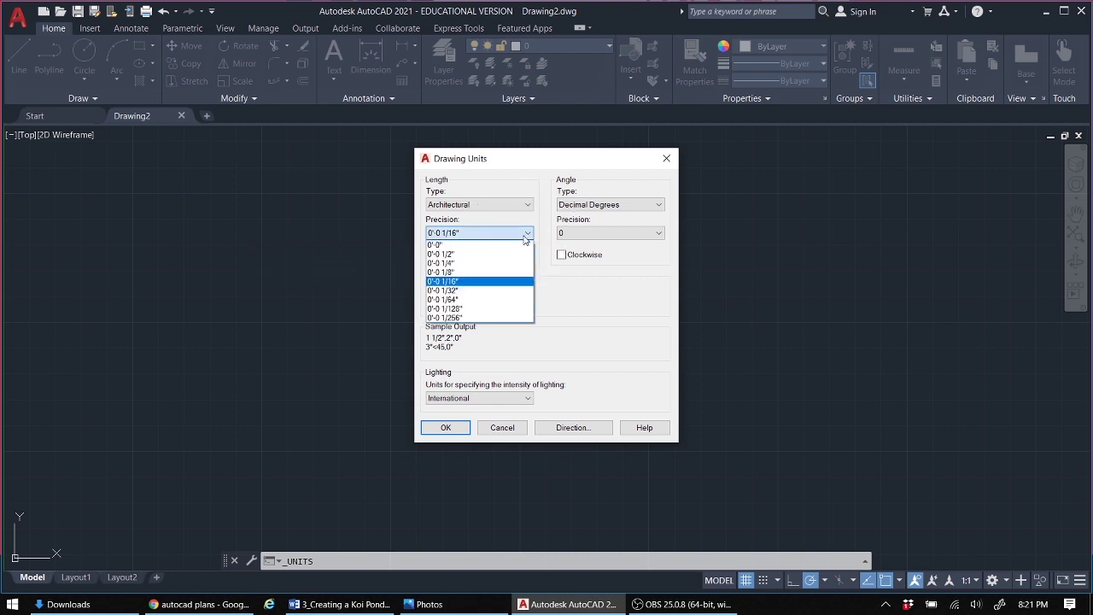
click(458, 263)
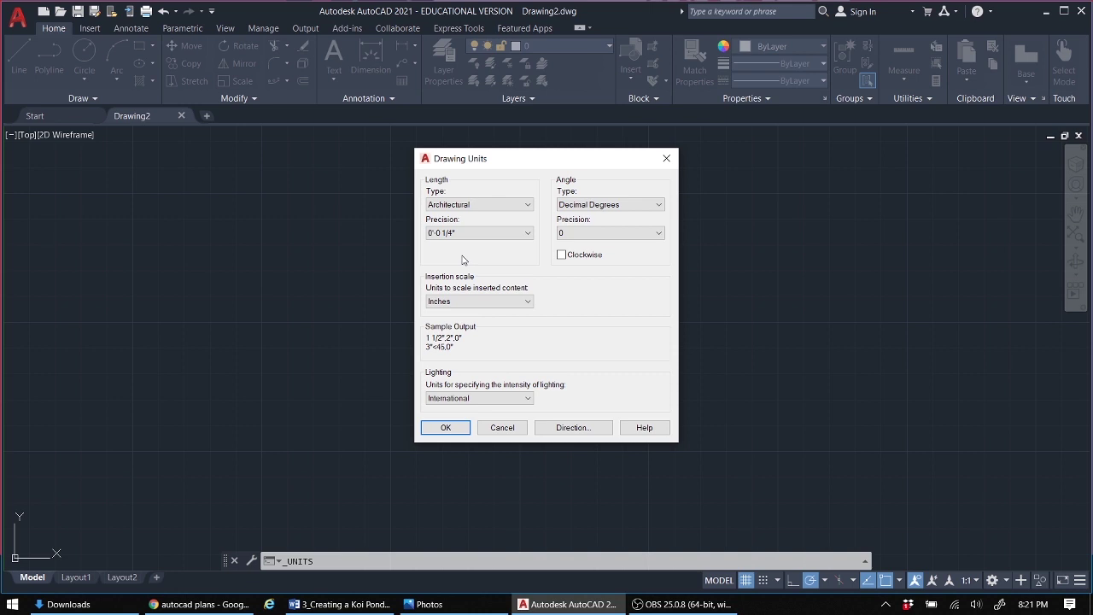
click(459, 430)
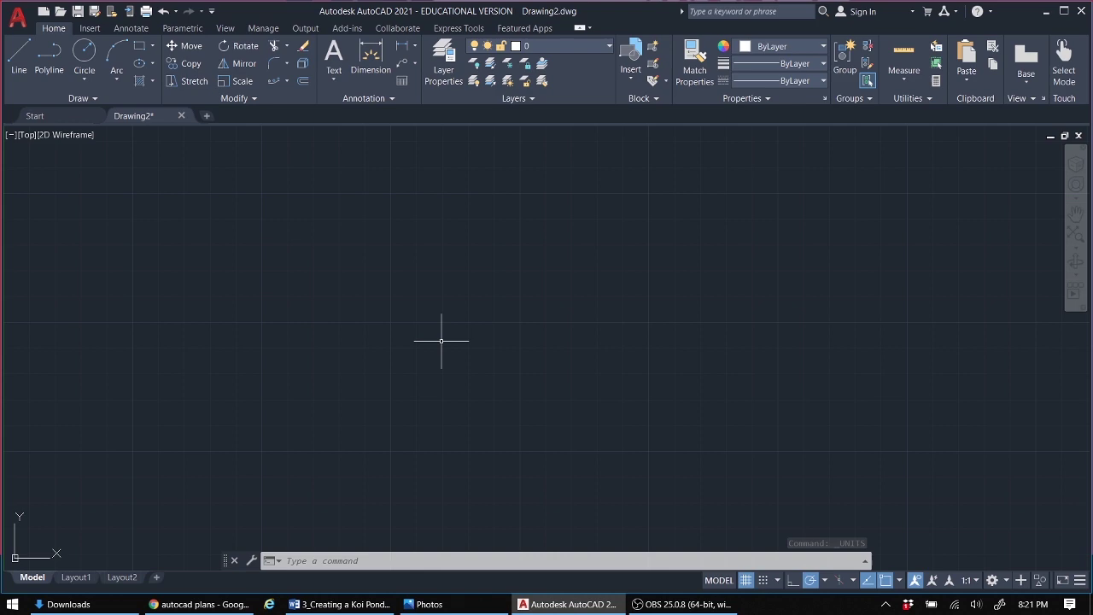
click(197, 605)
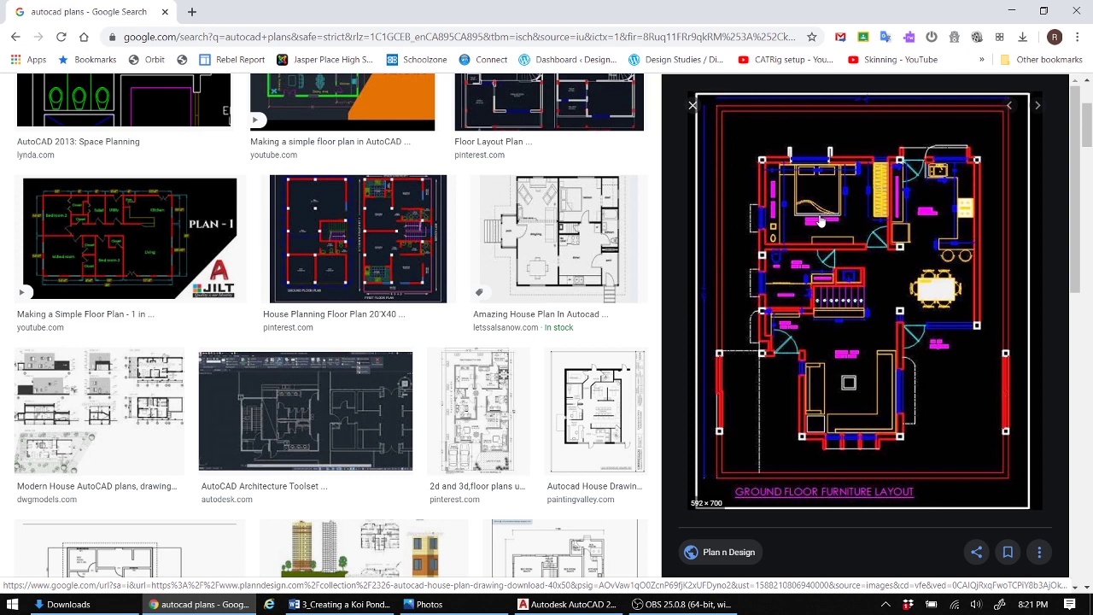
click(563, 607)
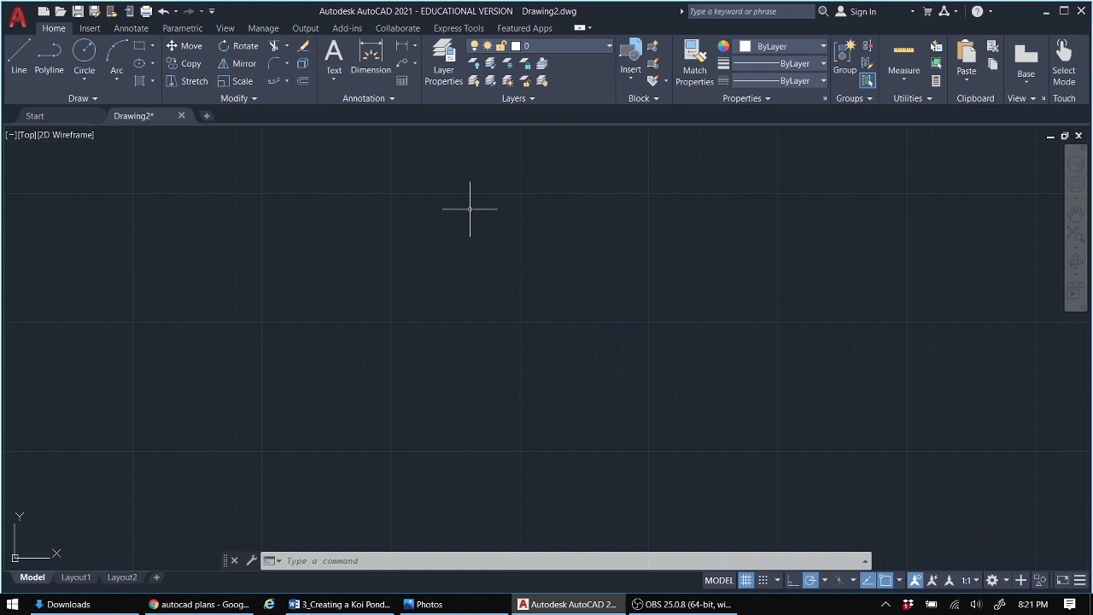
Step: Open the Layer Properties Manager from the Home ribbon and enlarge the palette slightly
click(448, 75)
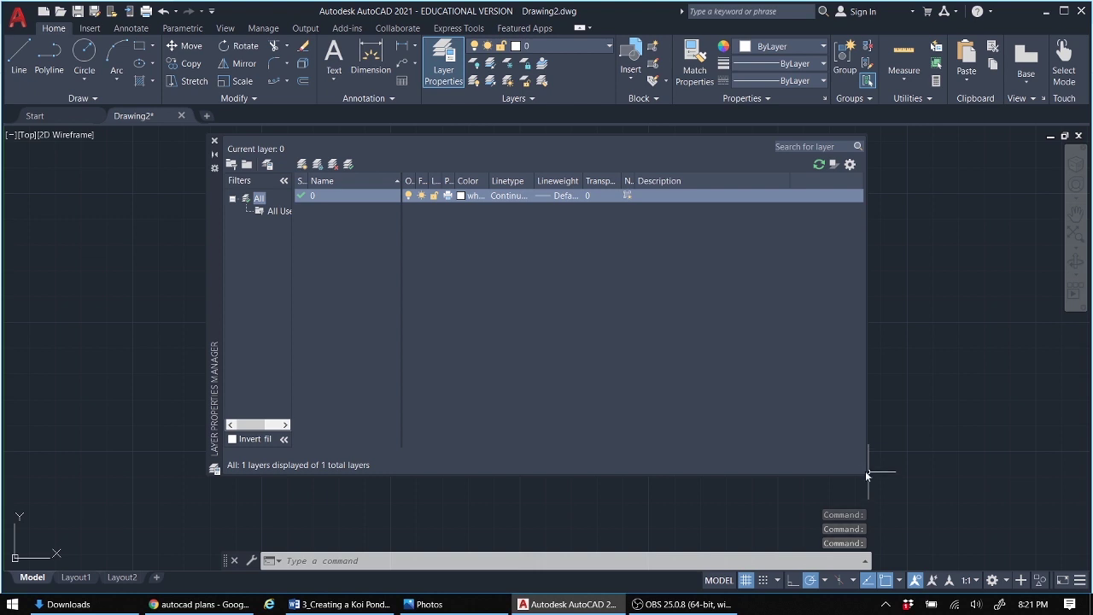
drag(864, 470, 878, 481)
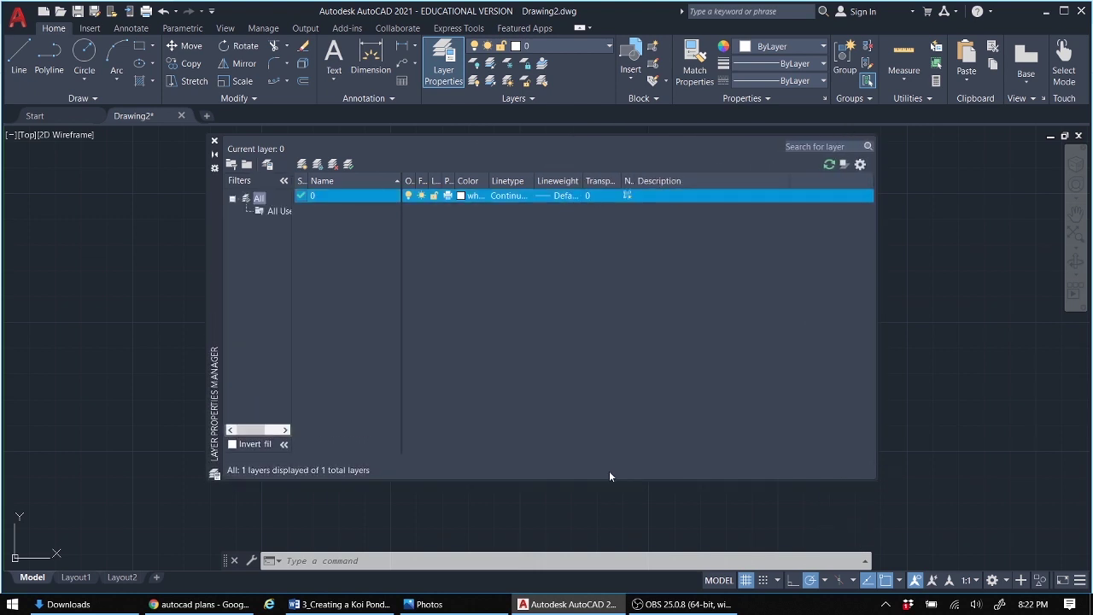
Step: Switch to the Word document 'Creating a Koi Pond in AutoCAD' and review its requirements list
click(342, 605)
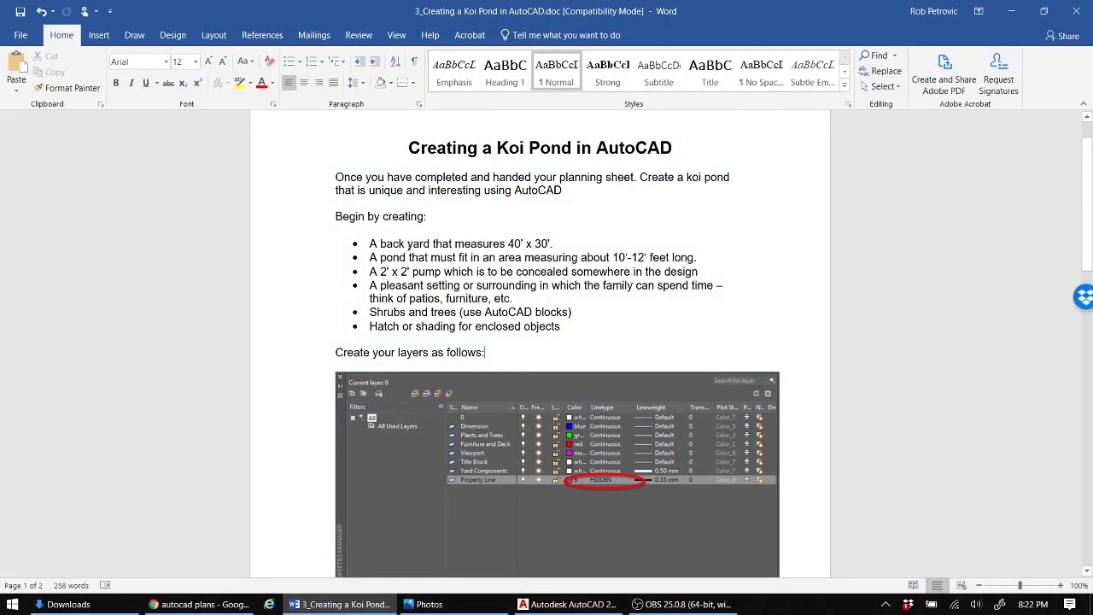
mouse_move(400, 244)
mouse_down()
mouse_move(523, 285)
mouse_move(560, 326)
mouse_up()
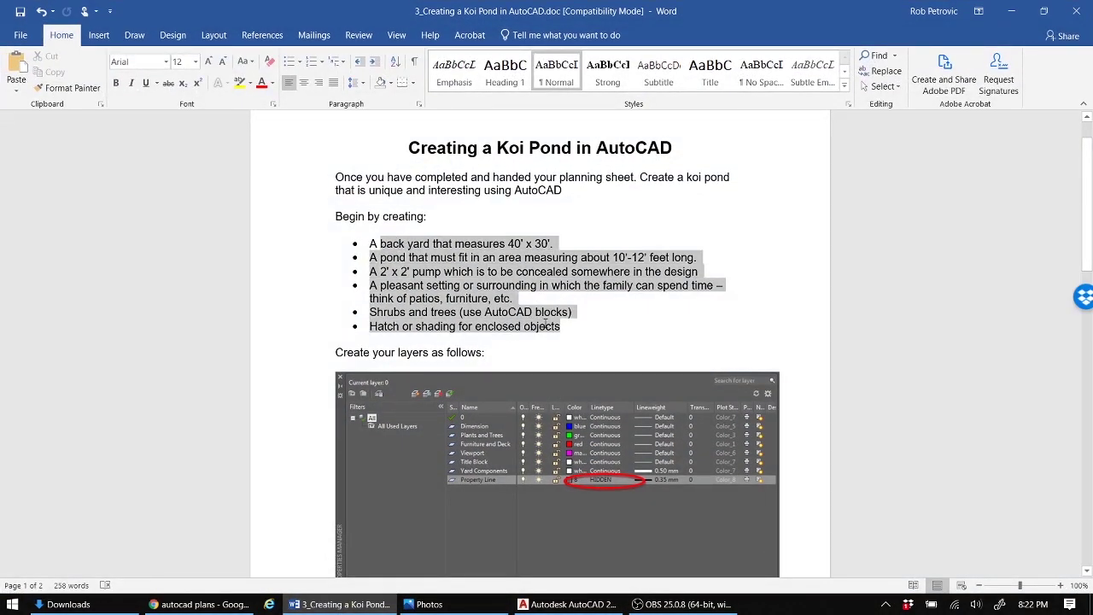
click(443, 271)
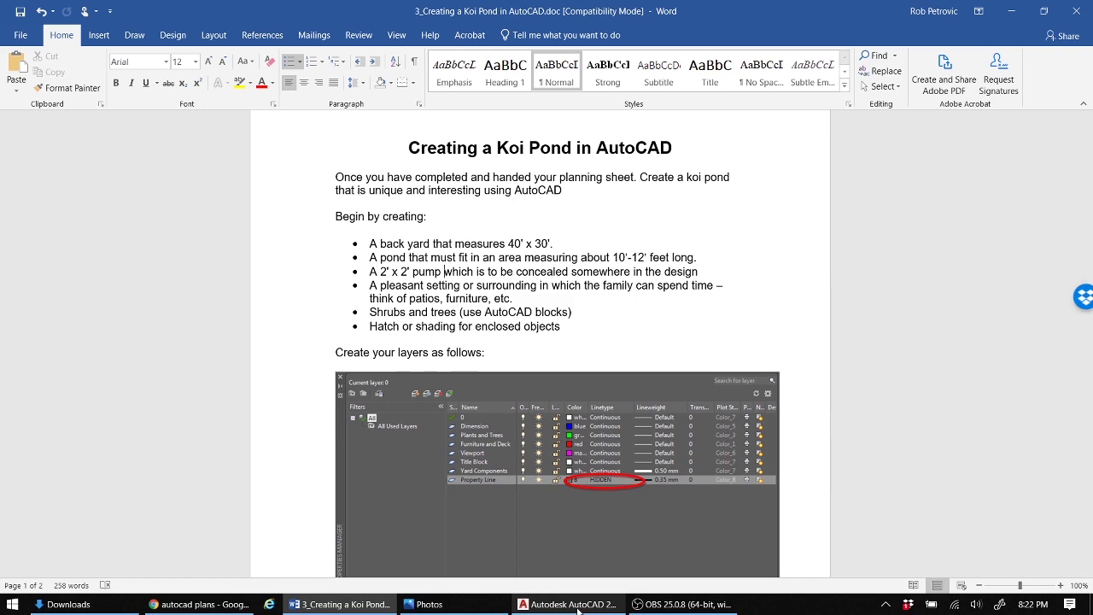
Step: Back in AutoCAD, create a layer named Dimensions coloured blue
mouse_move(578, 611)
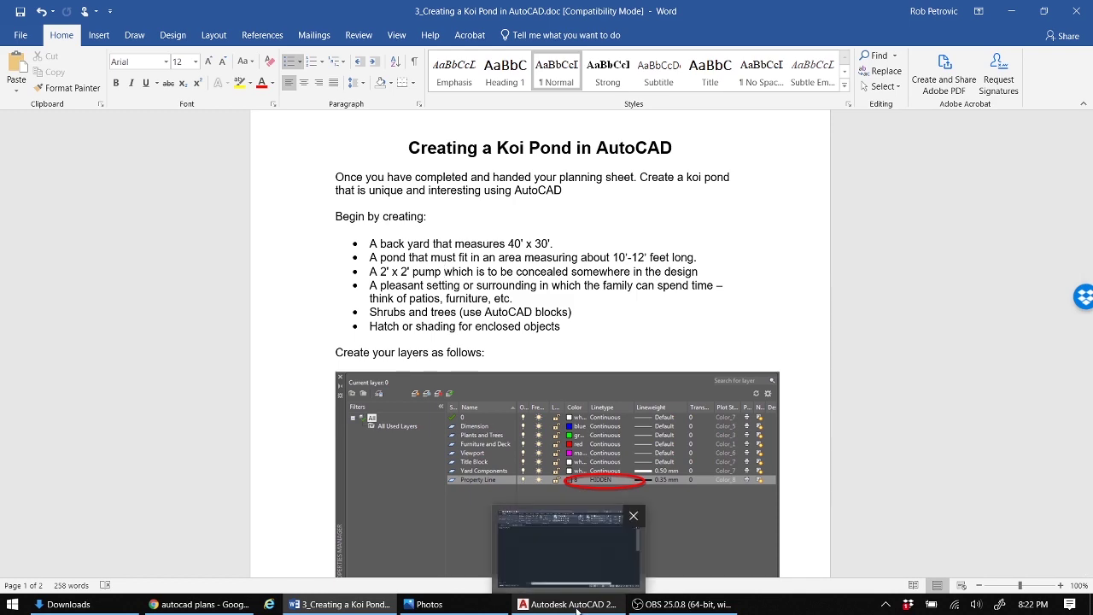
click(571, 560)
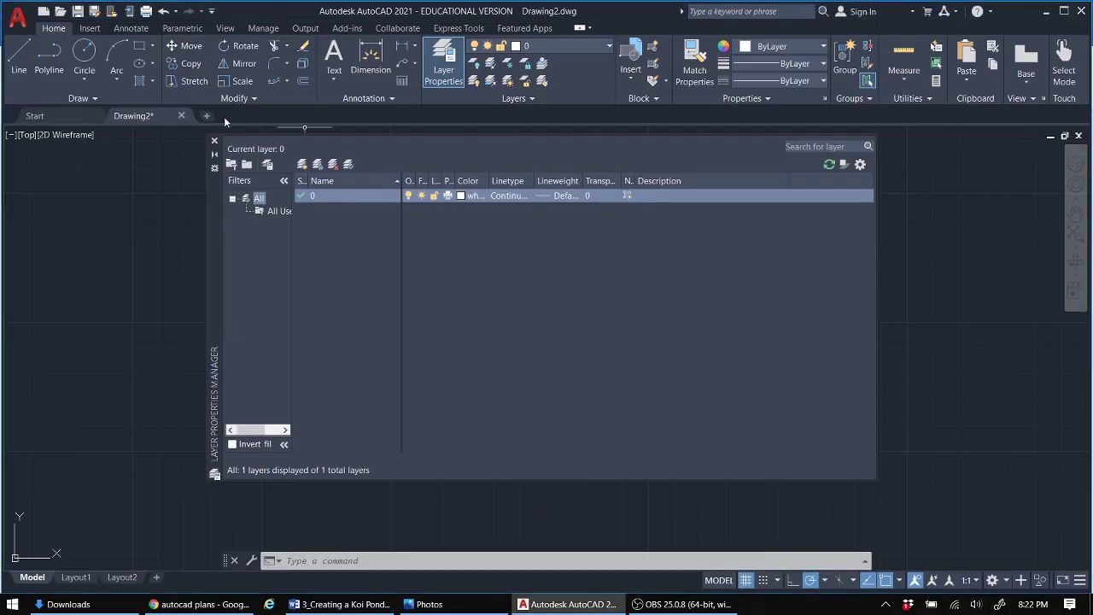
click(302, 165)
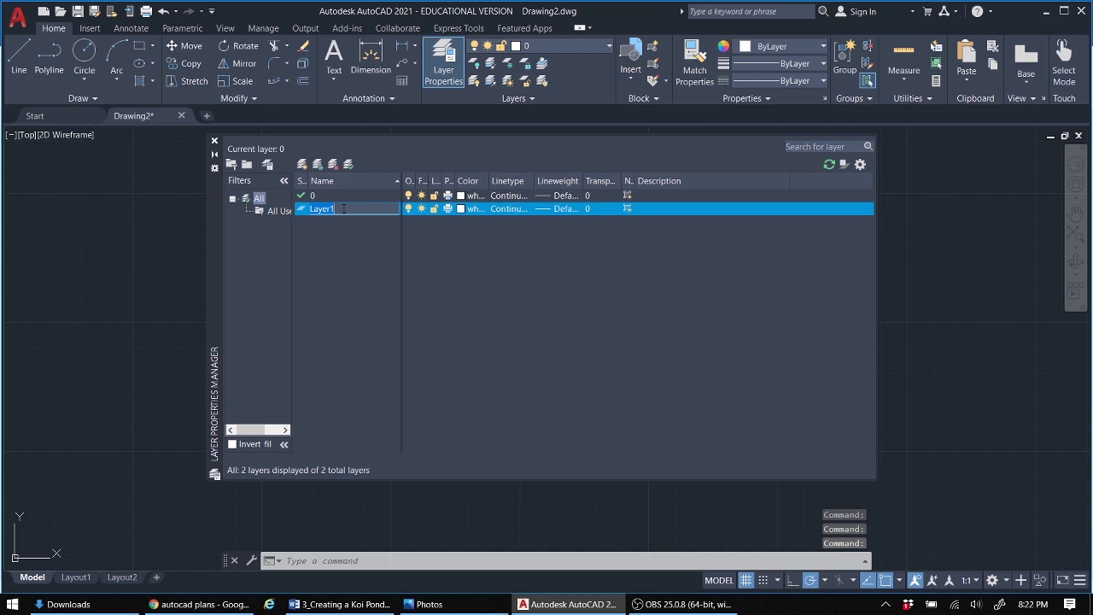
text(Dimension)
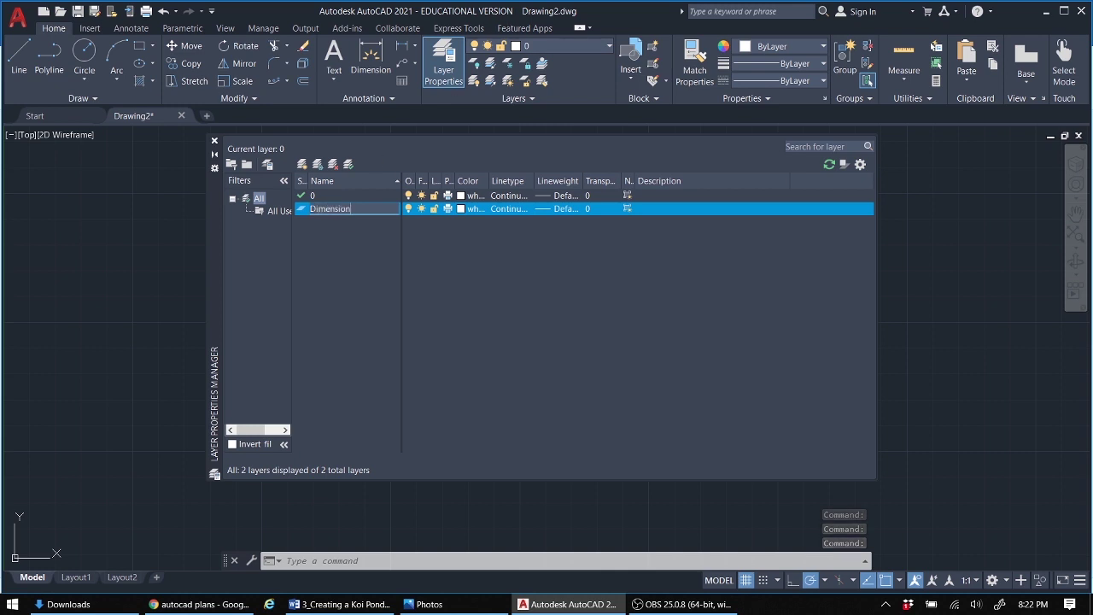
text(s)
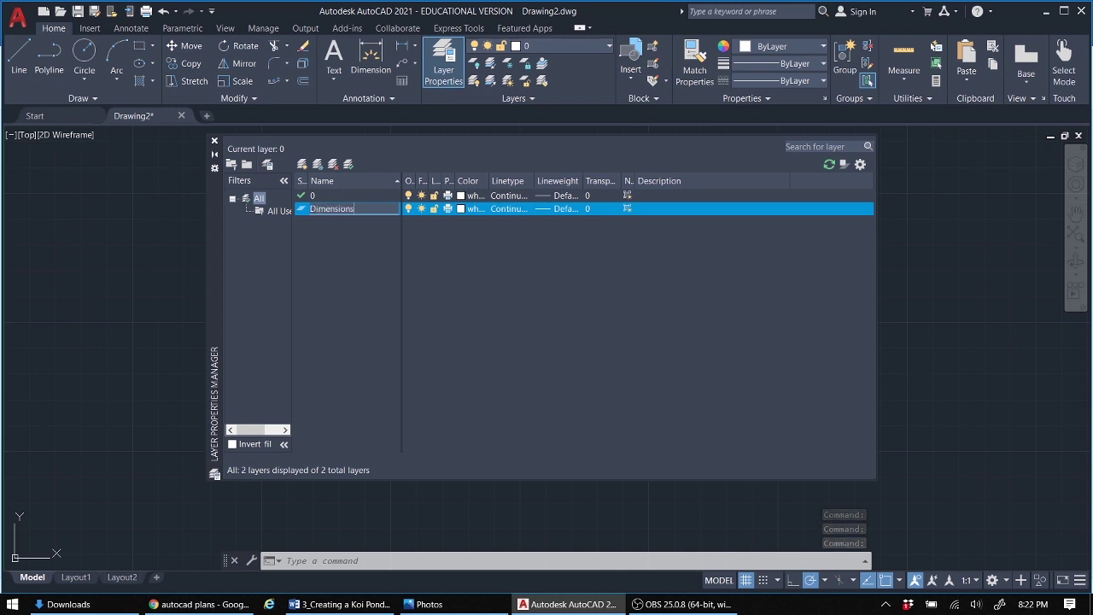
click(463, 210)
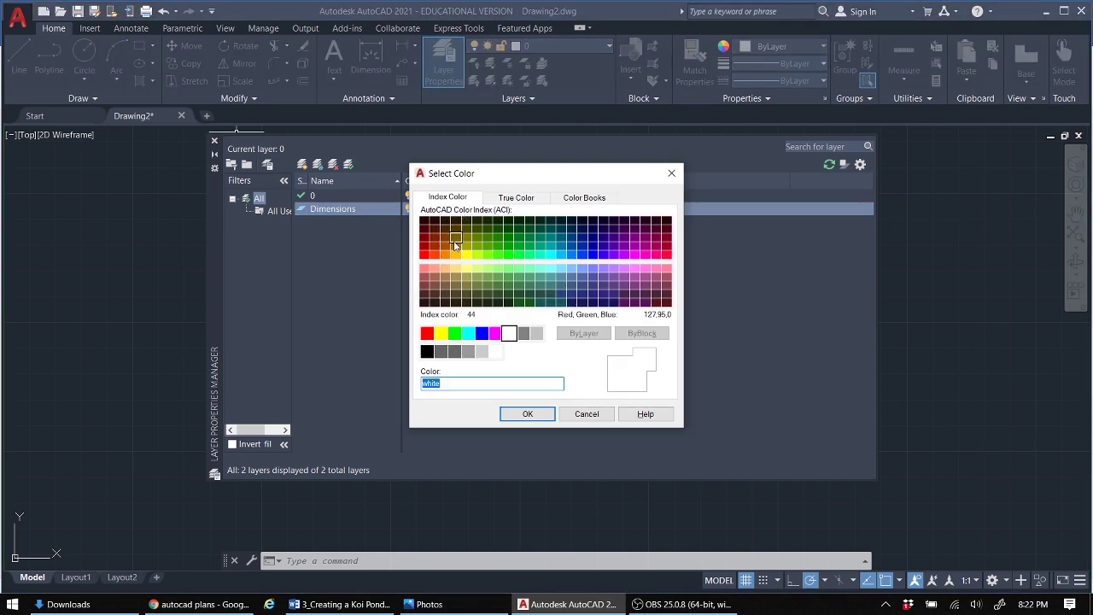
click(482, 333)
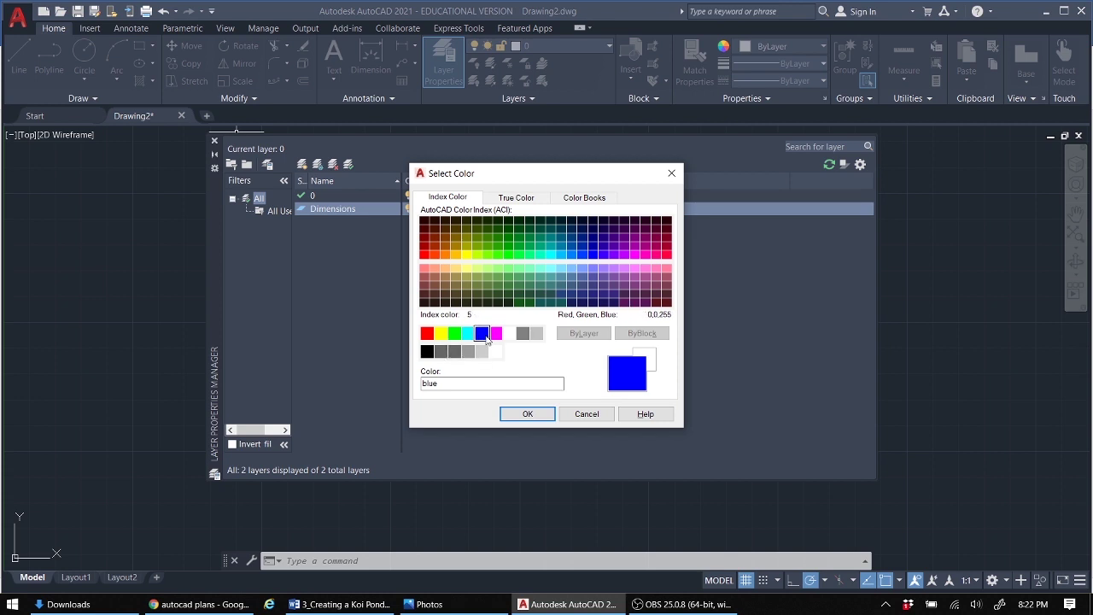
click(527, 413)
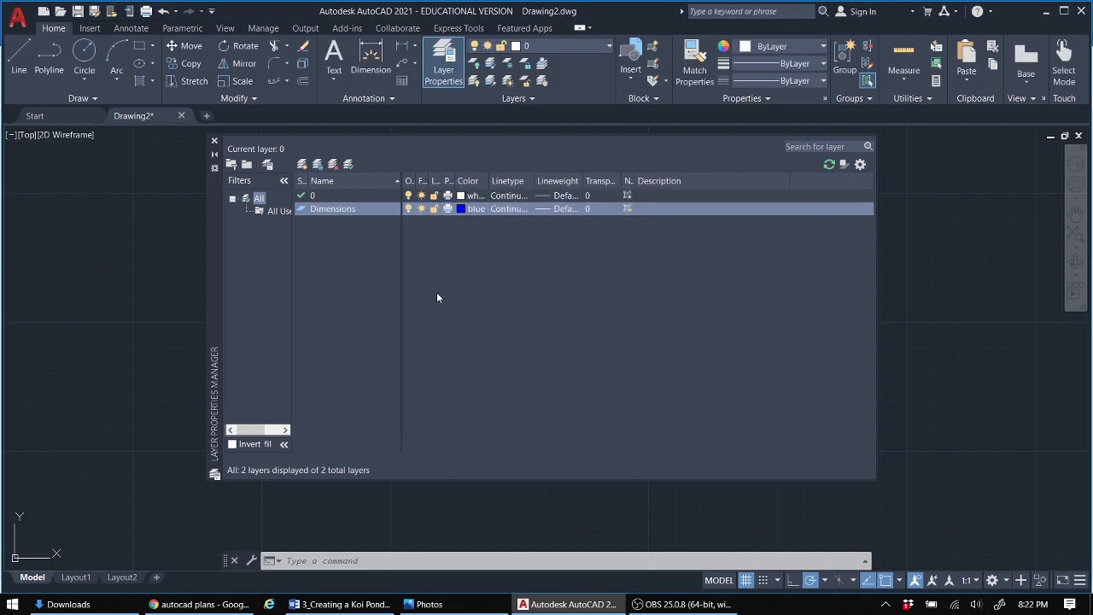
Step: Add a layer named Plants and Trees coloured green
click(303, 165)
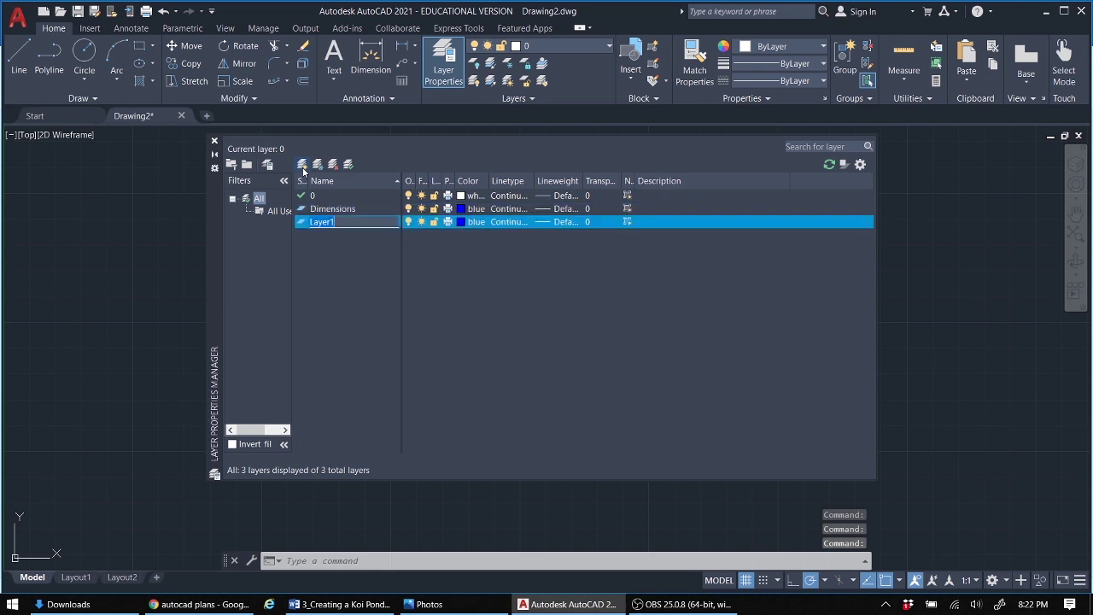
text(Plants and Trees)
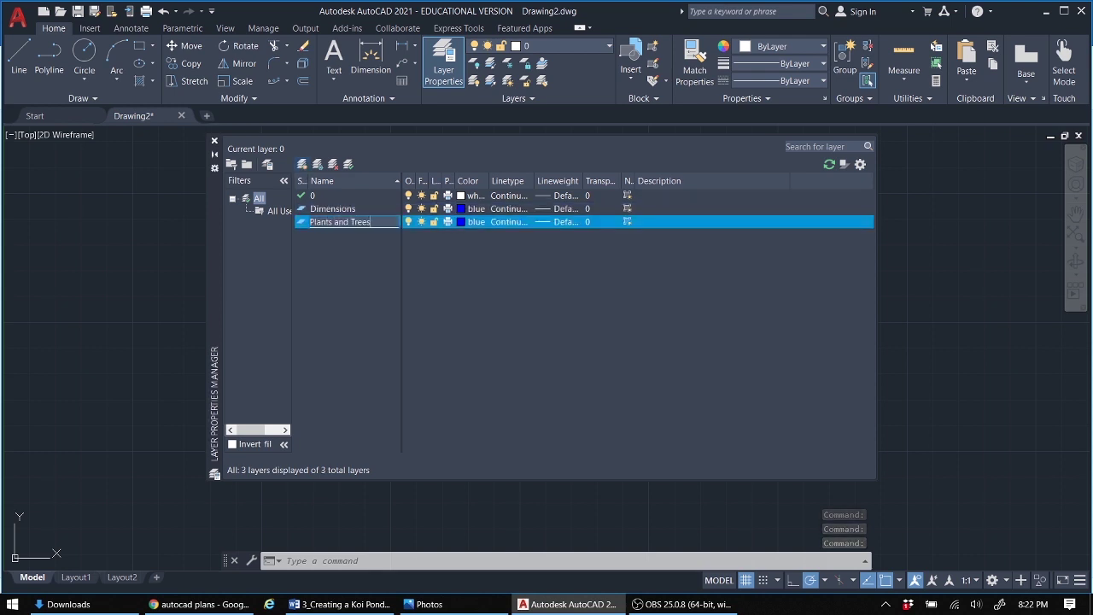
click(462, 221)
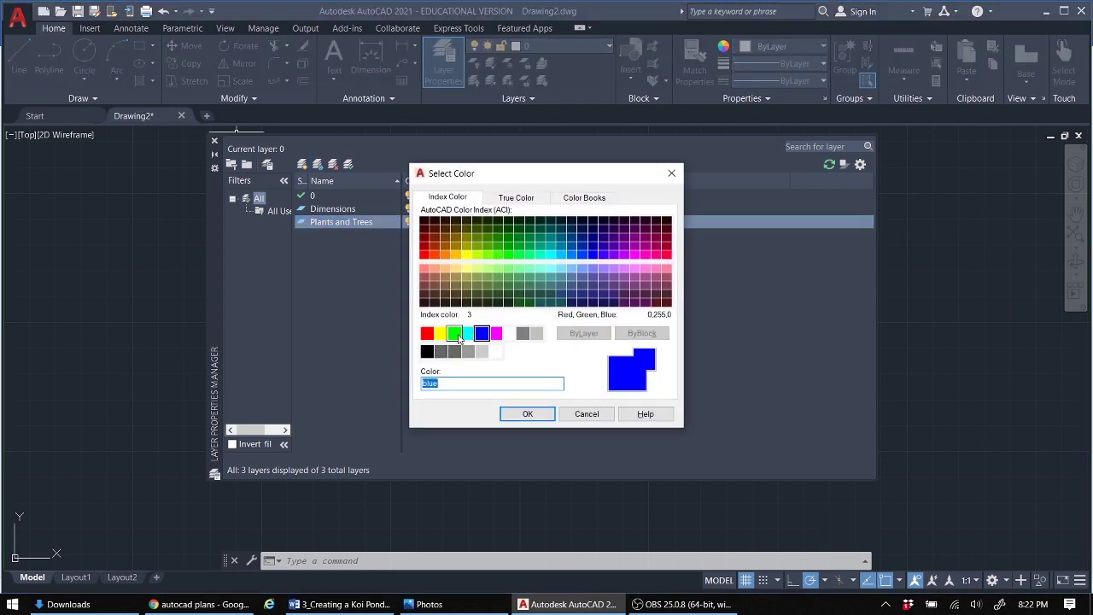
click(454, 333)
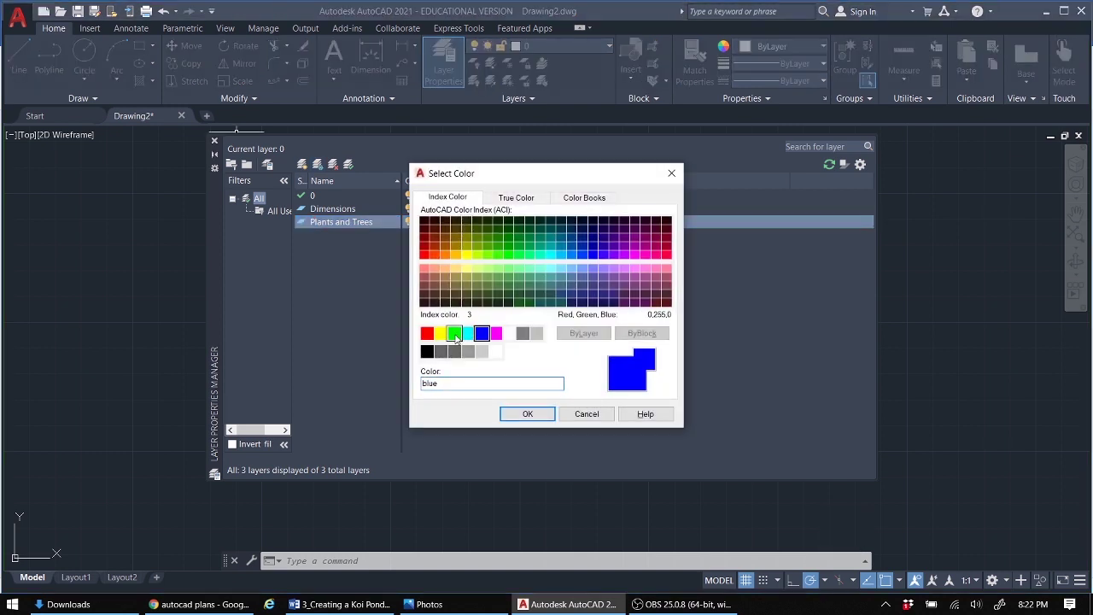
click(527, 413)
Step: Create a Furniture and Deck layer, initially coloured magenta
click(303, 165)
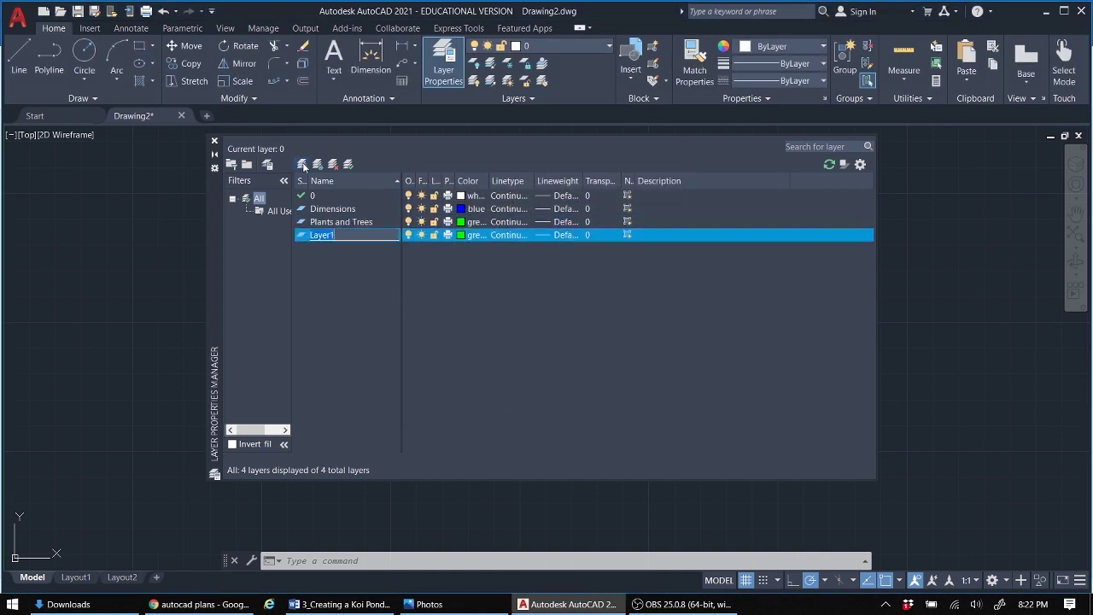
text(Furit)
key(BackSpace)
text(niture and Deck)
click(461, 235)
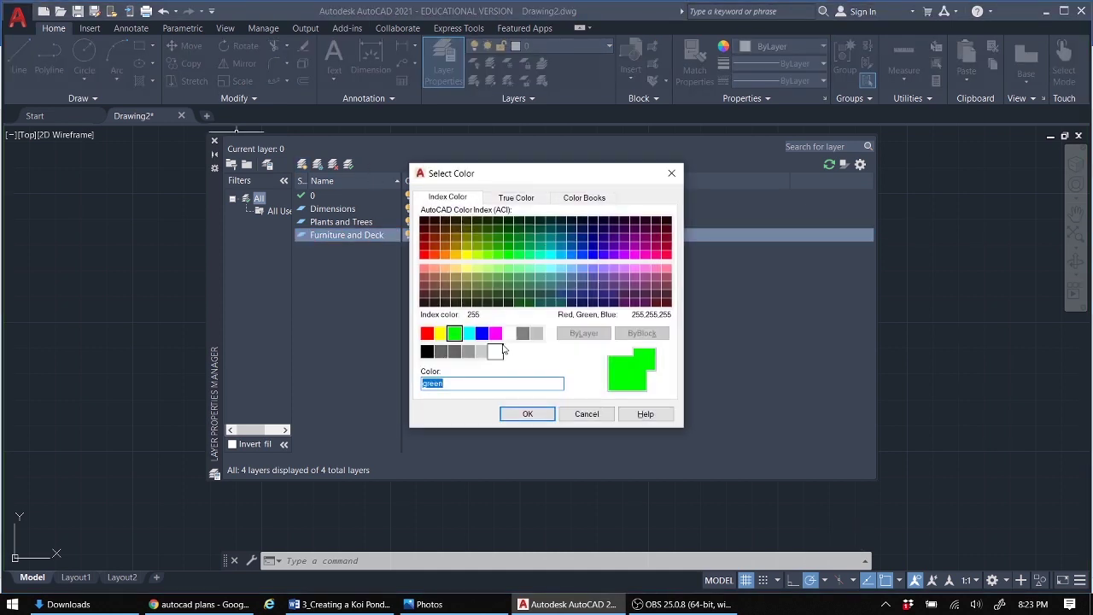
click(495, 333)
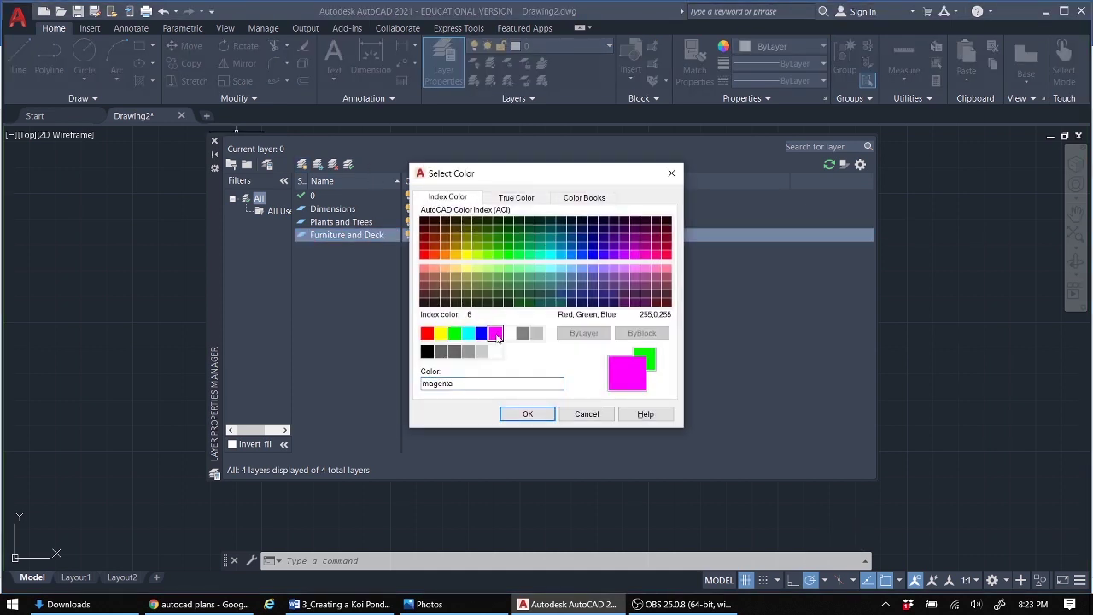
click(527, 414)
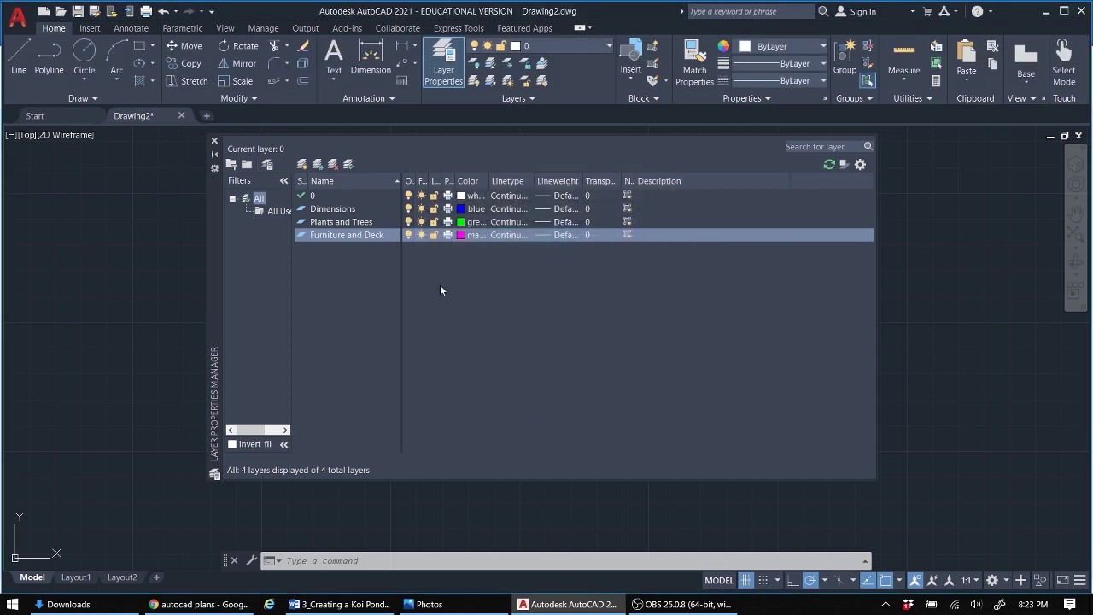
Step: Add a Viewport layer and recolour the Furniture and Deck layer red
click(301, 165)
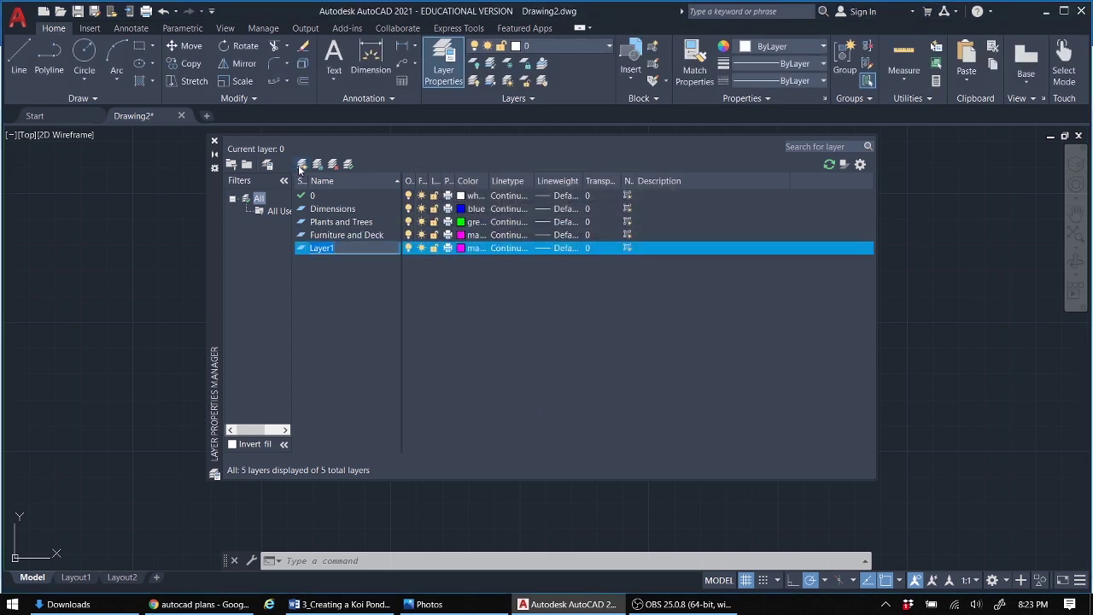
text(Viewport)
click(461, 235)
click(466, 238)
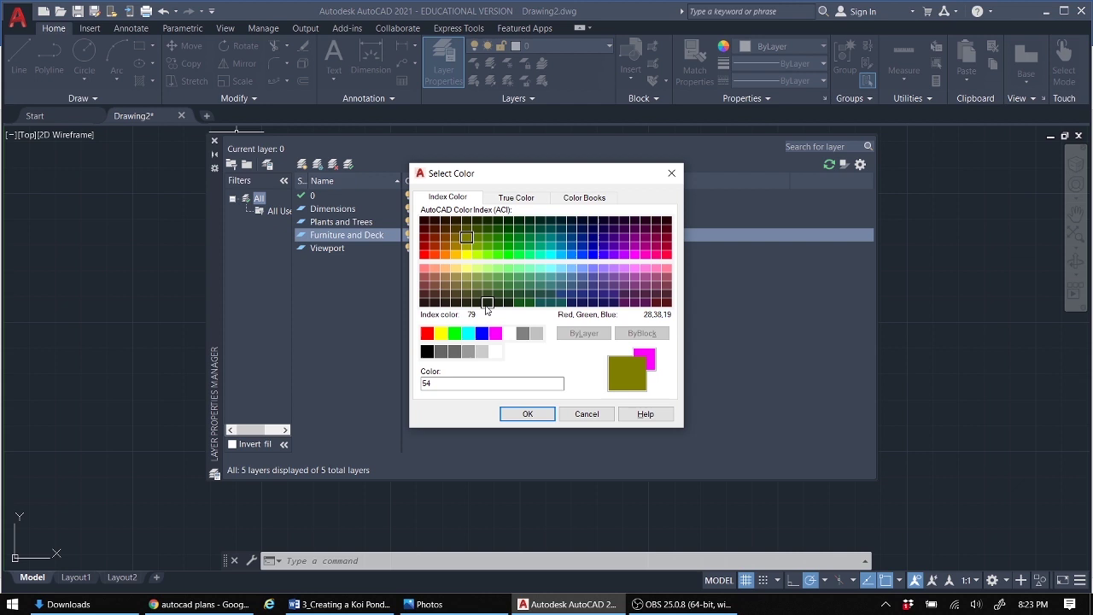
click(427, 333)
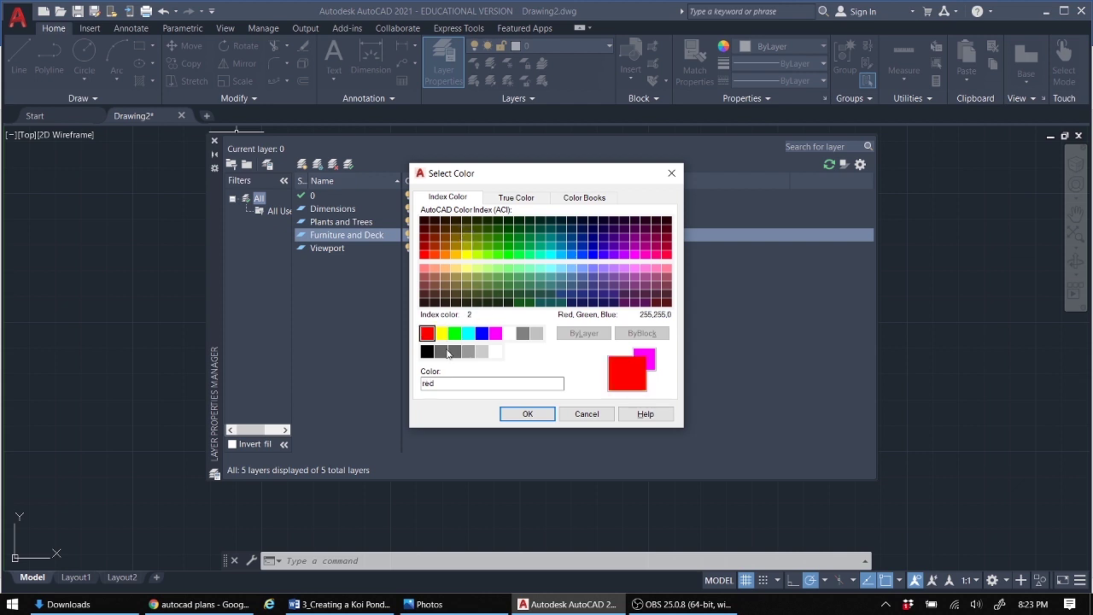
click(527, 414)
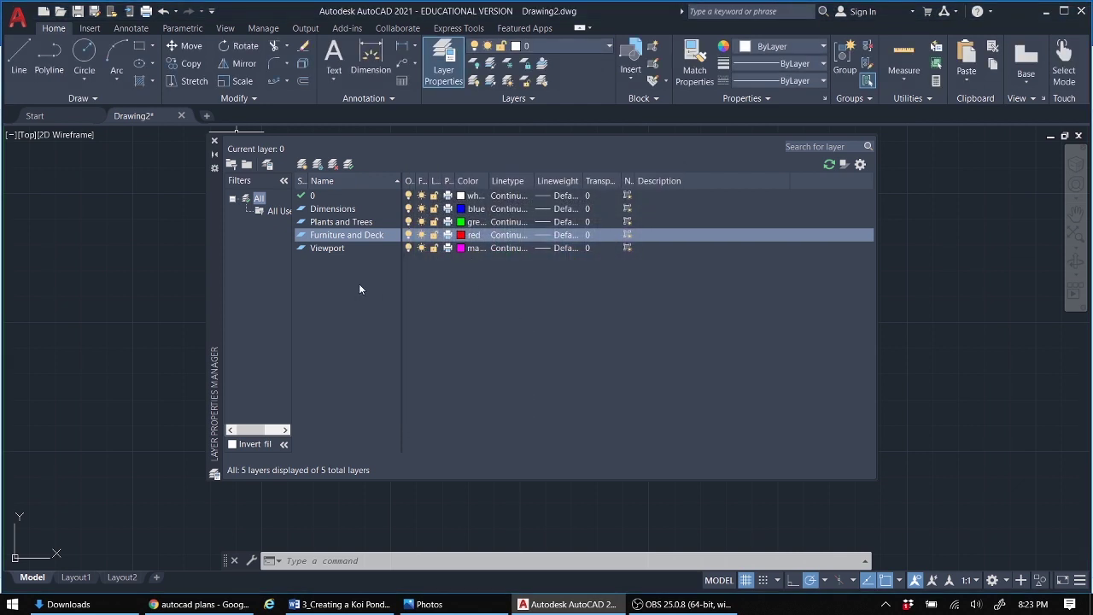
Step: Create a new layer, rename it from Layer1 to Title Block, and colour it white
click(319, 248)
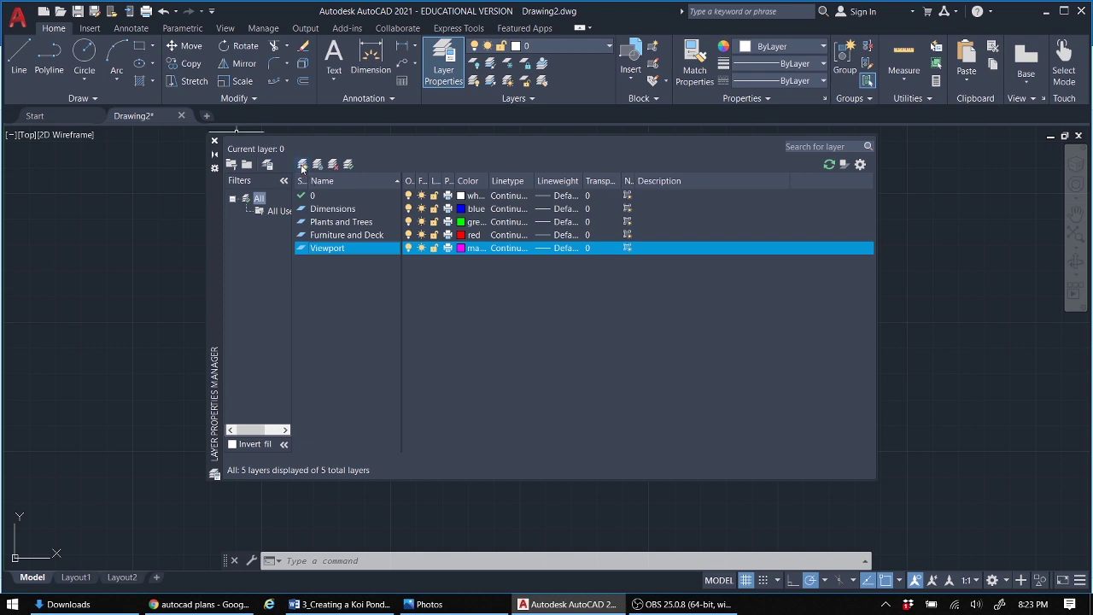
click(301, 163)
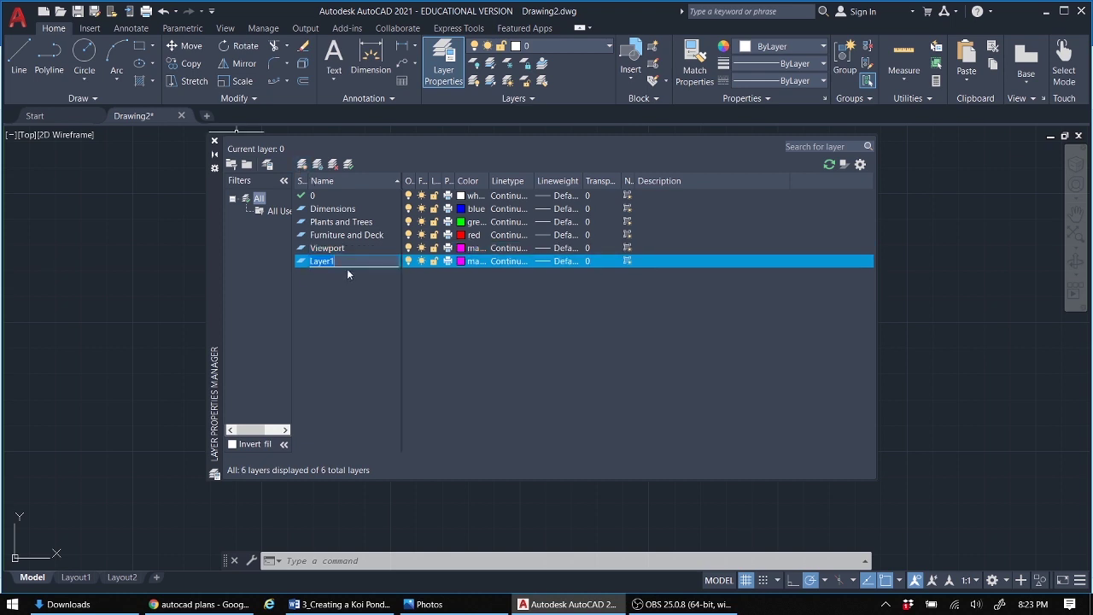
key(Return)
right_click(343, 266)
click(335, 262)
right_click(335, 262)
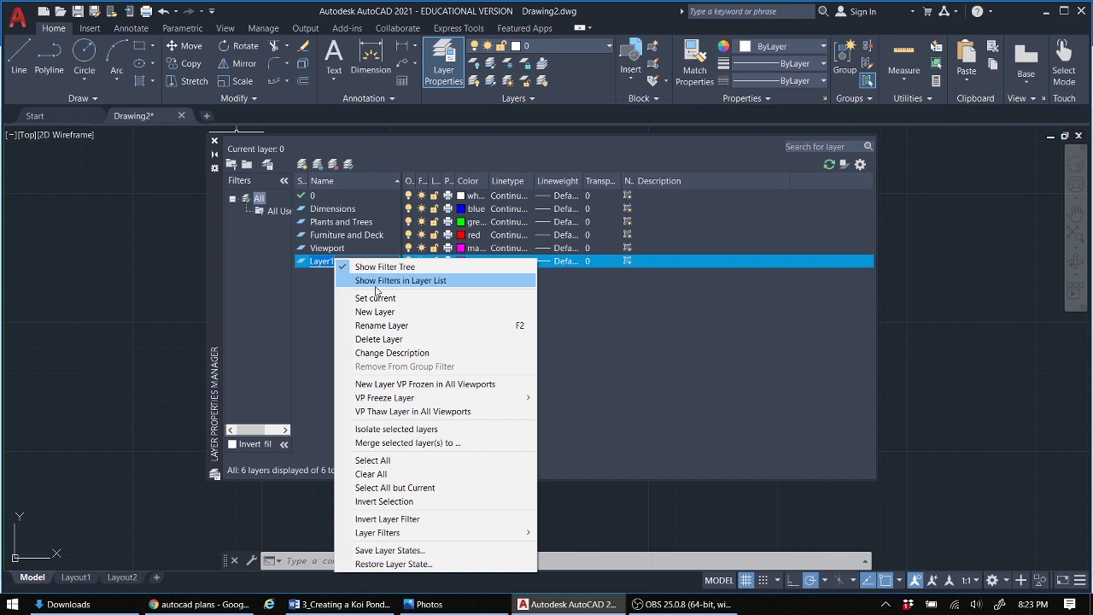
click(332, 261)
click(342, 261)
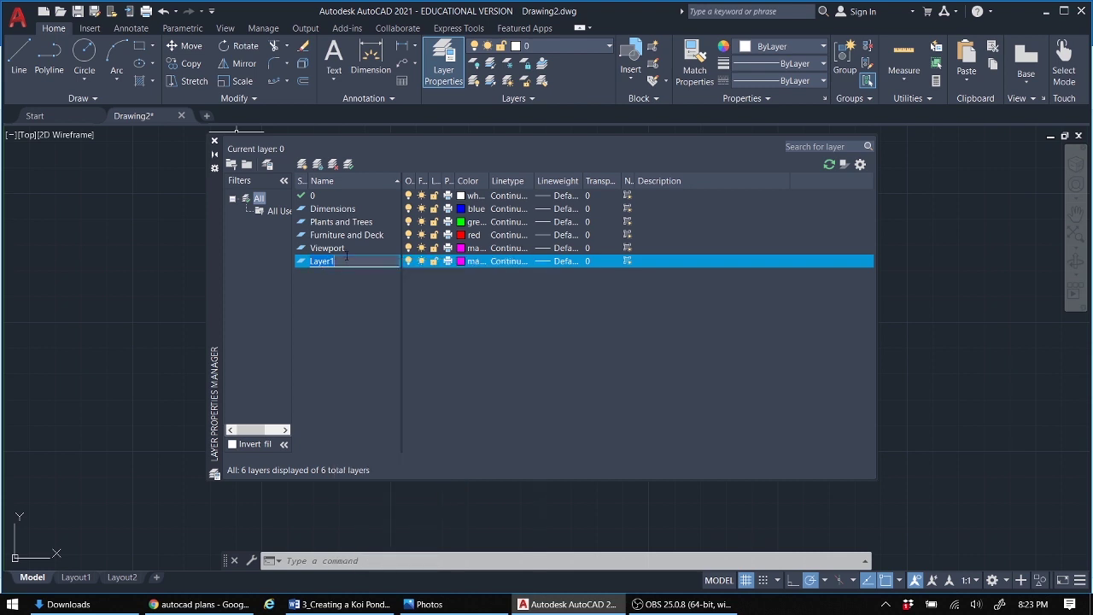
text(Title Block)
click(467, 261)
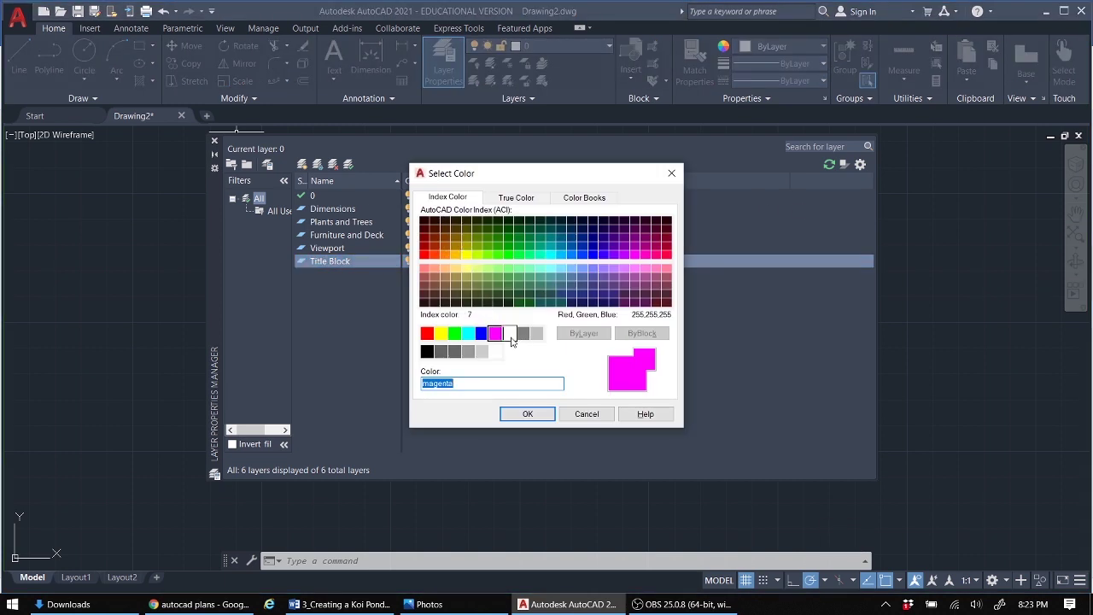
click(511, 335)
click(510, 333)
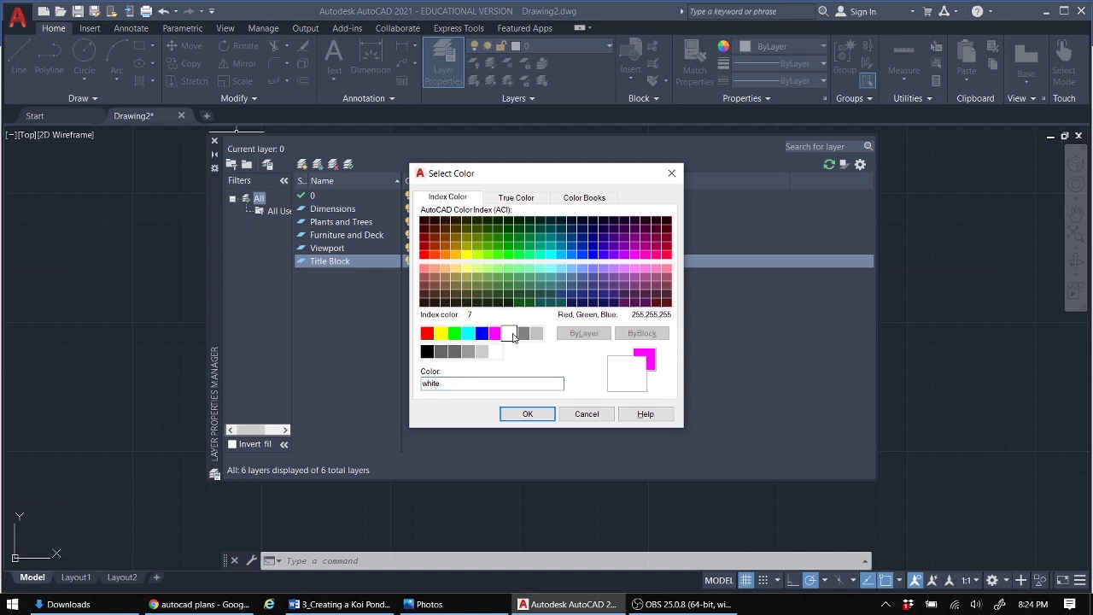
click(527, 413)
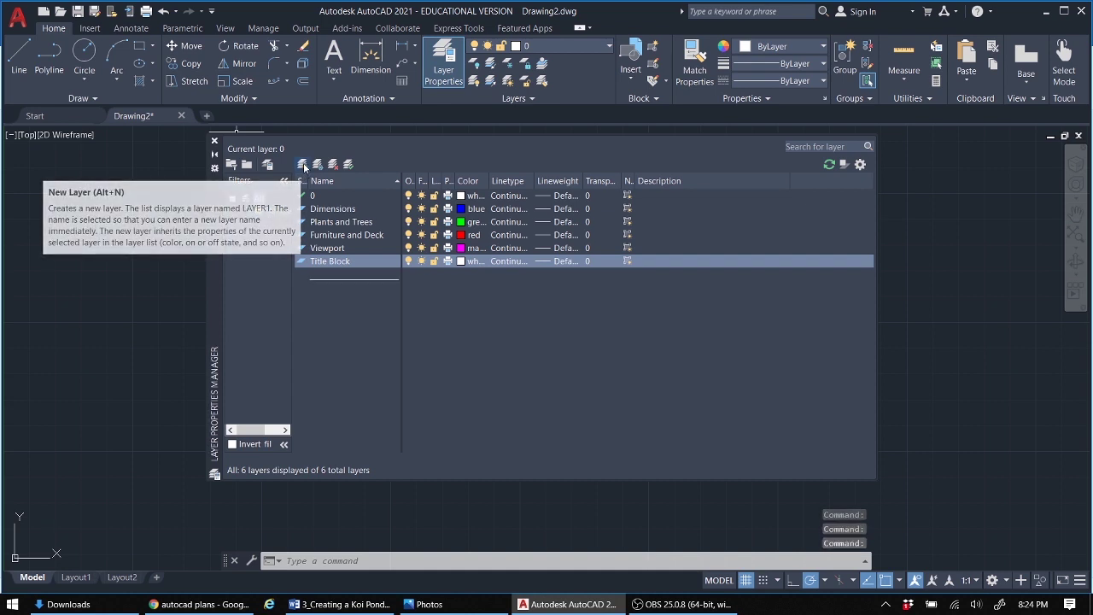
Step: Add a Yard Components layer with a 0.50 mm lineweight
click(303, 165)
text(Yard)
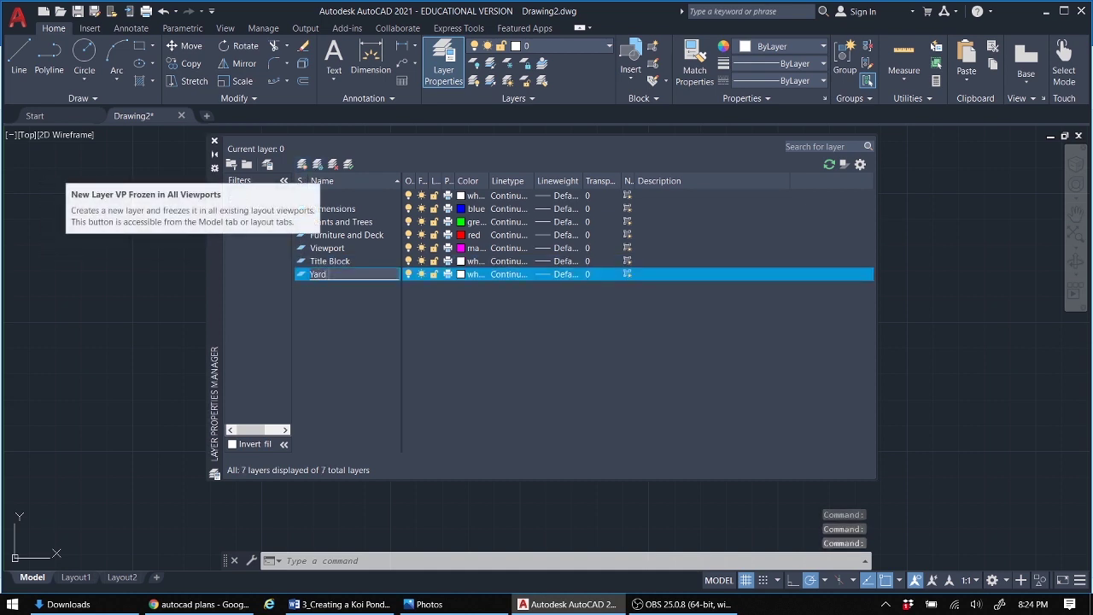
text( Components)
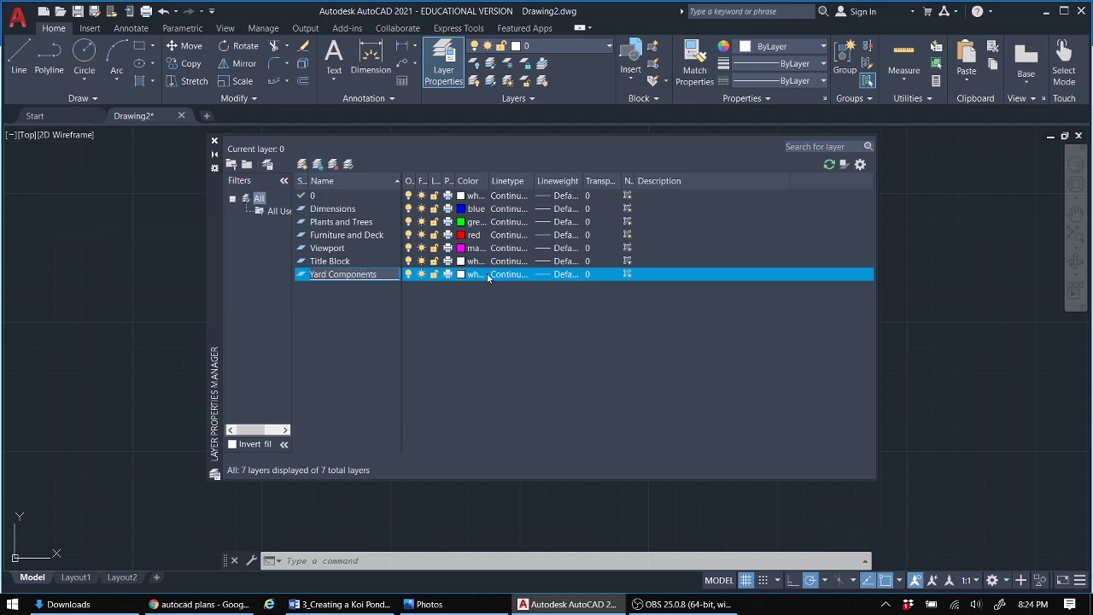
click(541, 275)
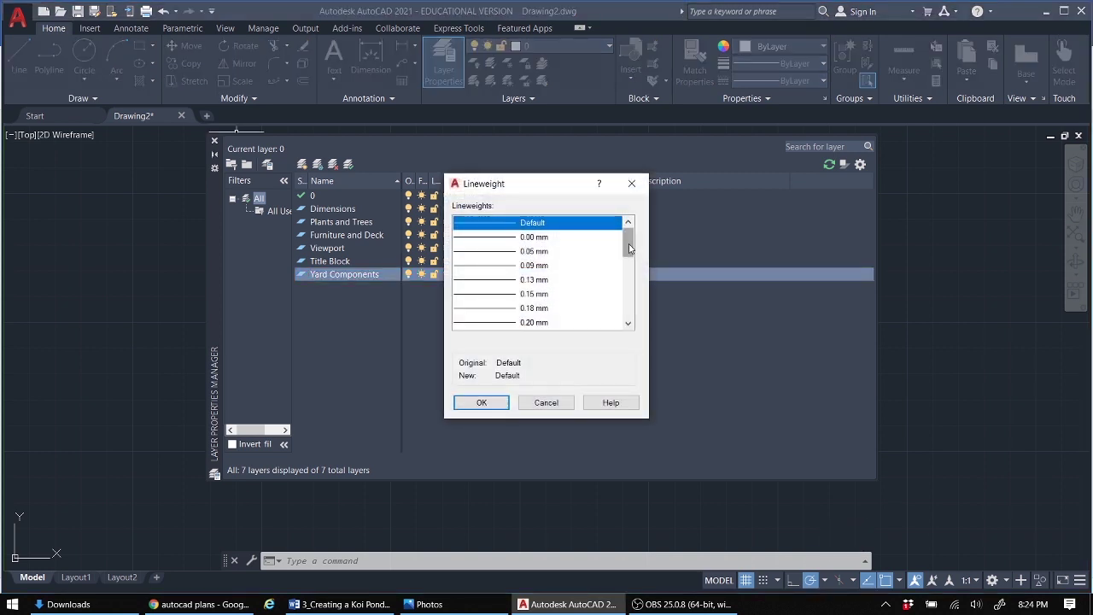
scroll(628, 243, down, 2)
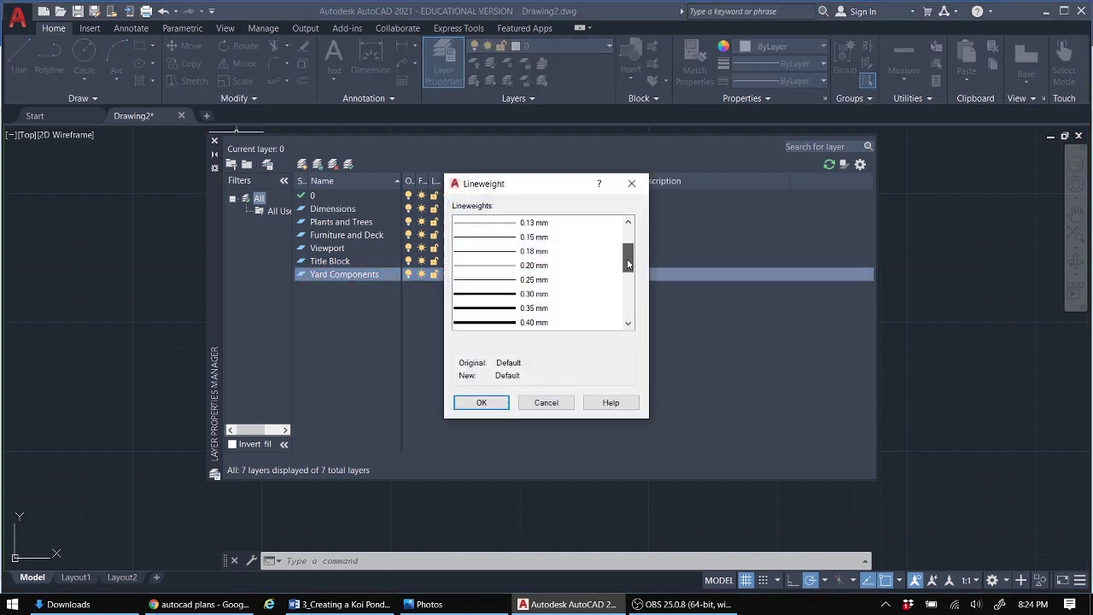
click(627, 323)
click(501, 322)
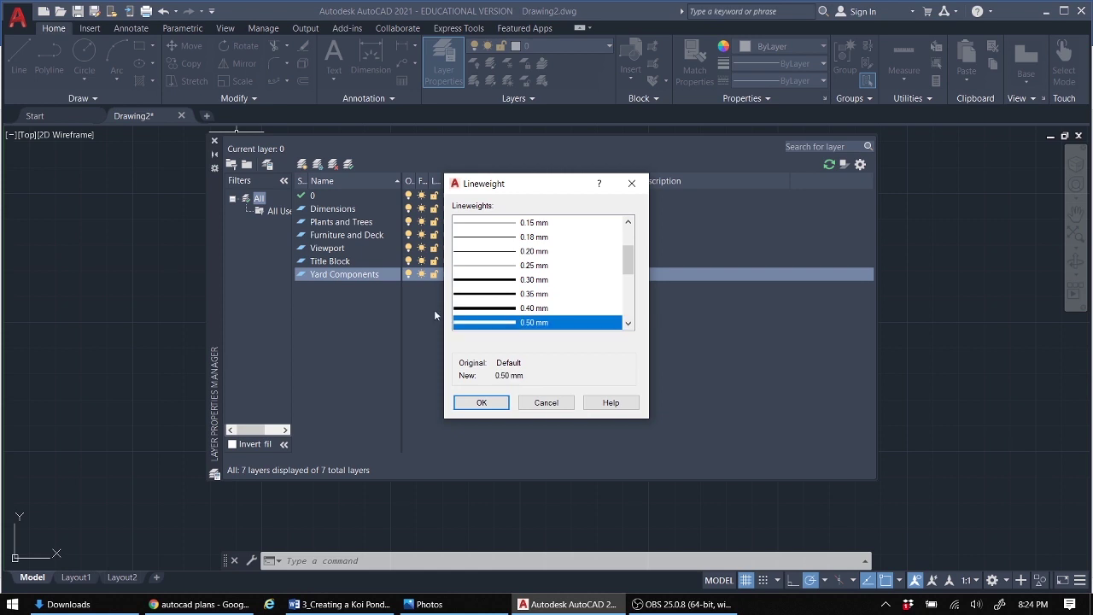
click(480, 402)
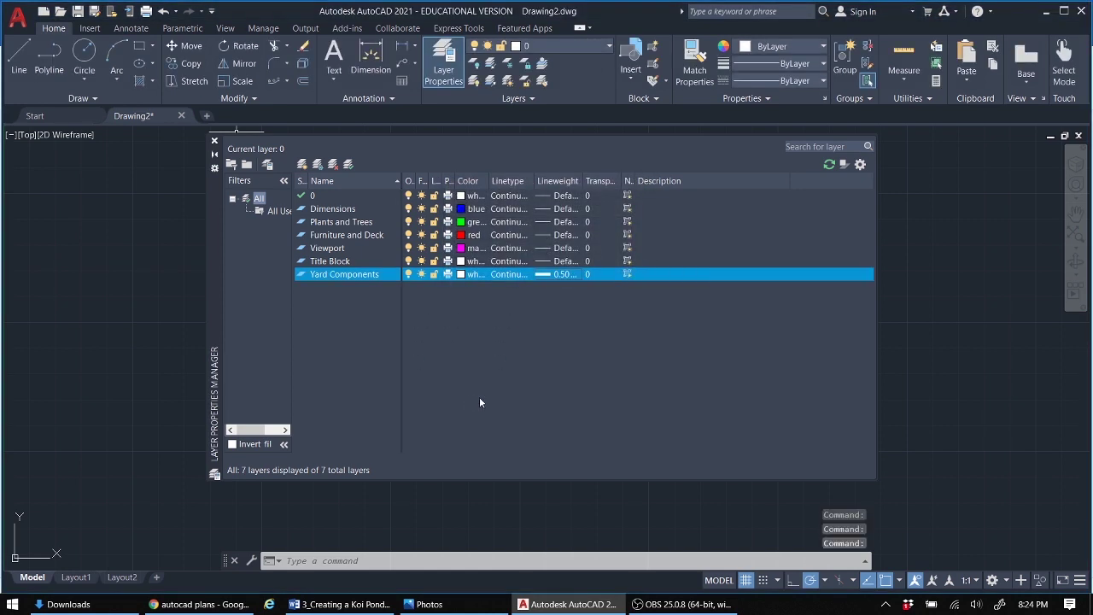
Step: Create layer Property Line with colour index 8 (grey) and a 0.35 mm lineweight
click(302, 165)
text(P)
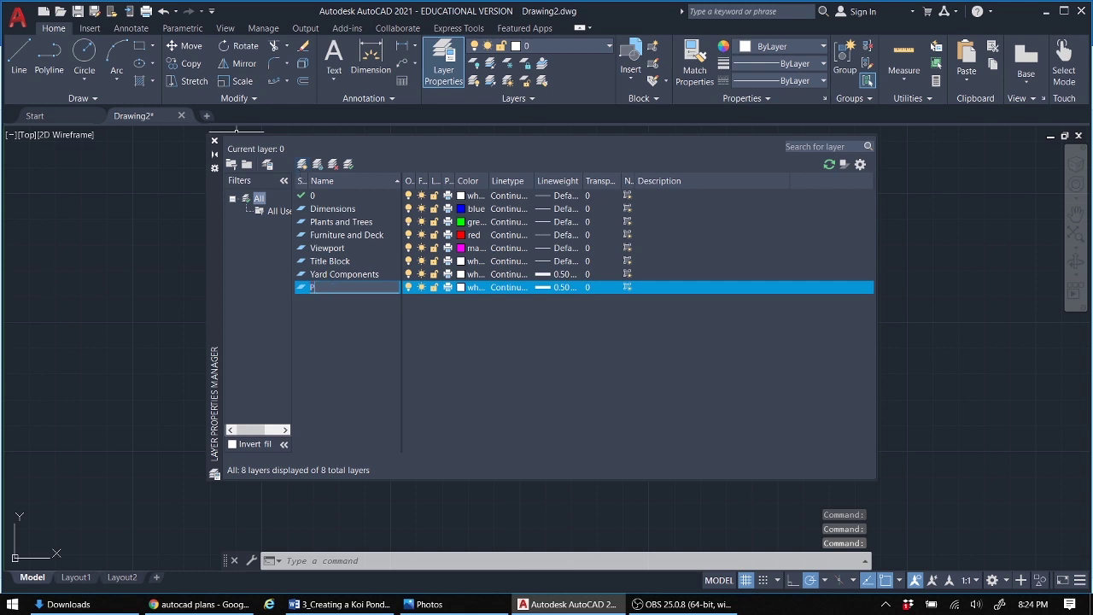
text(roperty Line)
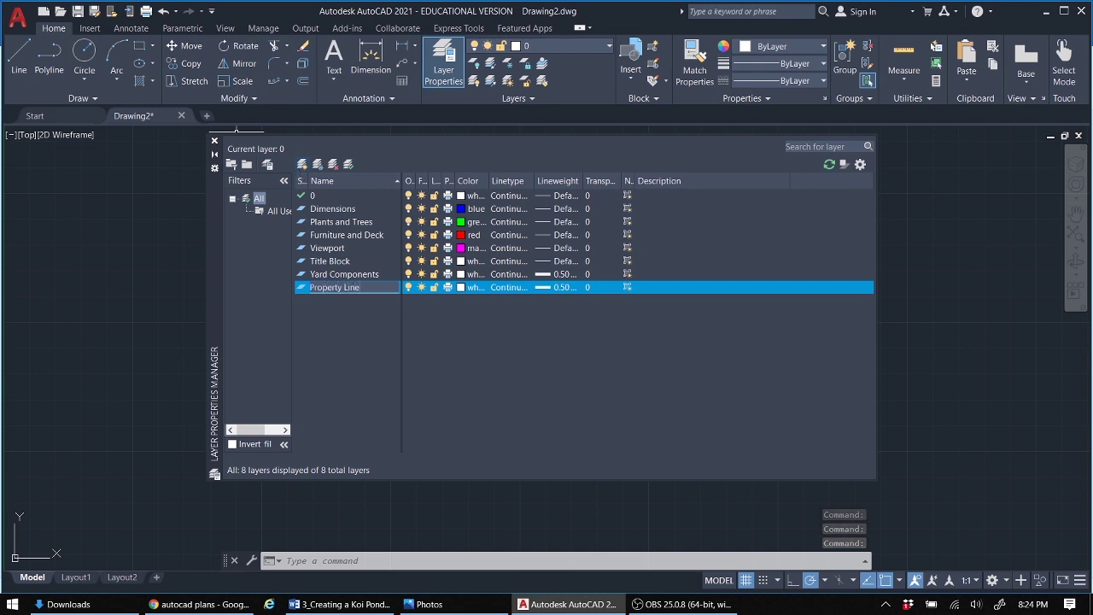
click(462, 288)
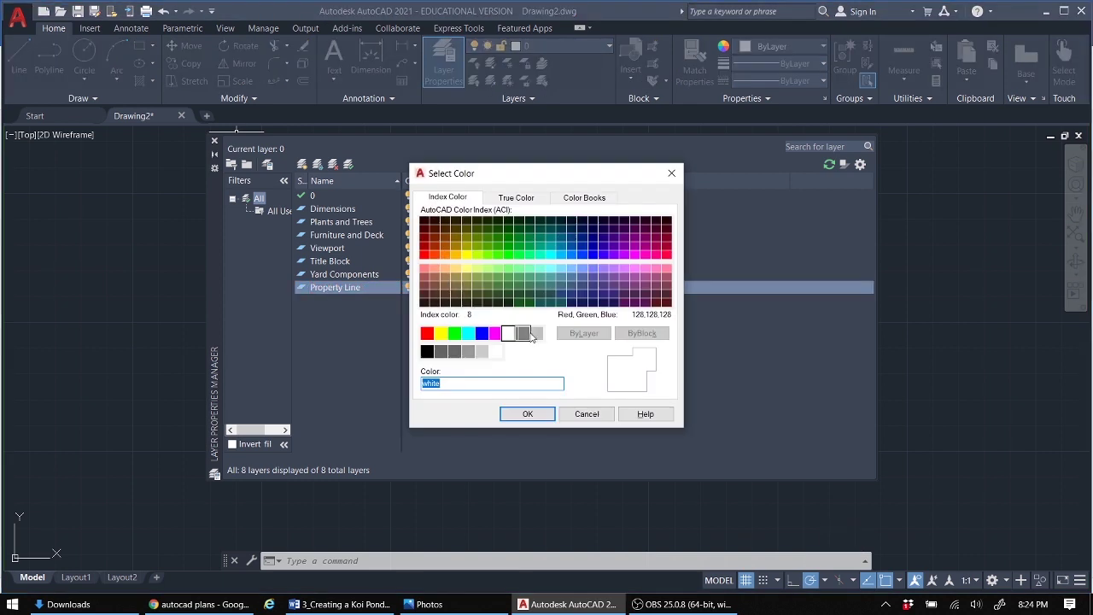
click(523, 334)
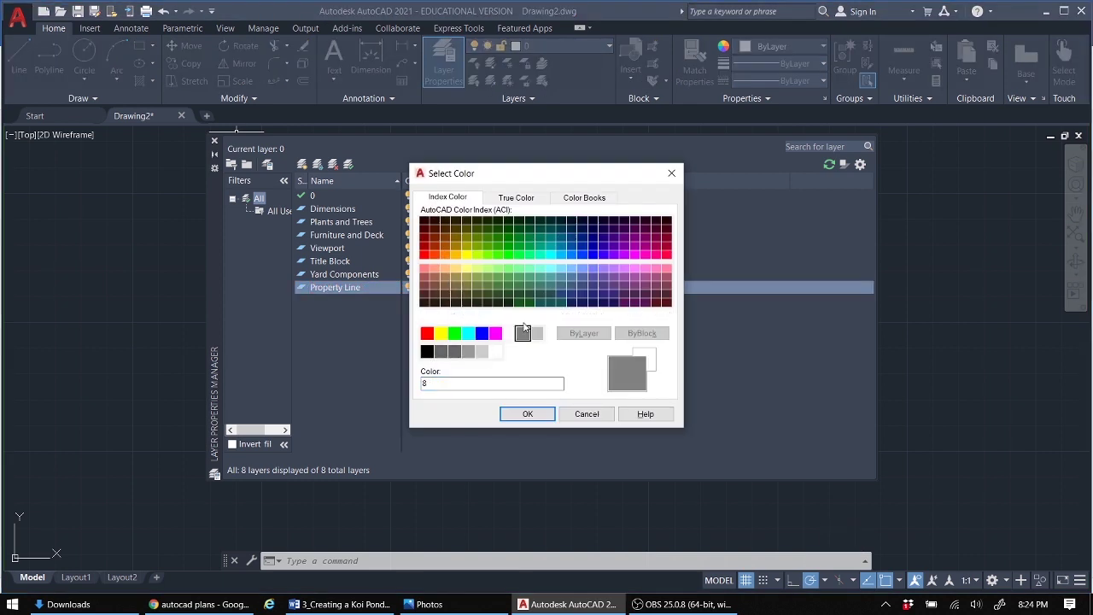
click(527, 413)
click(544, 288)
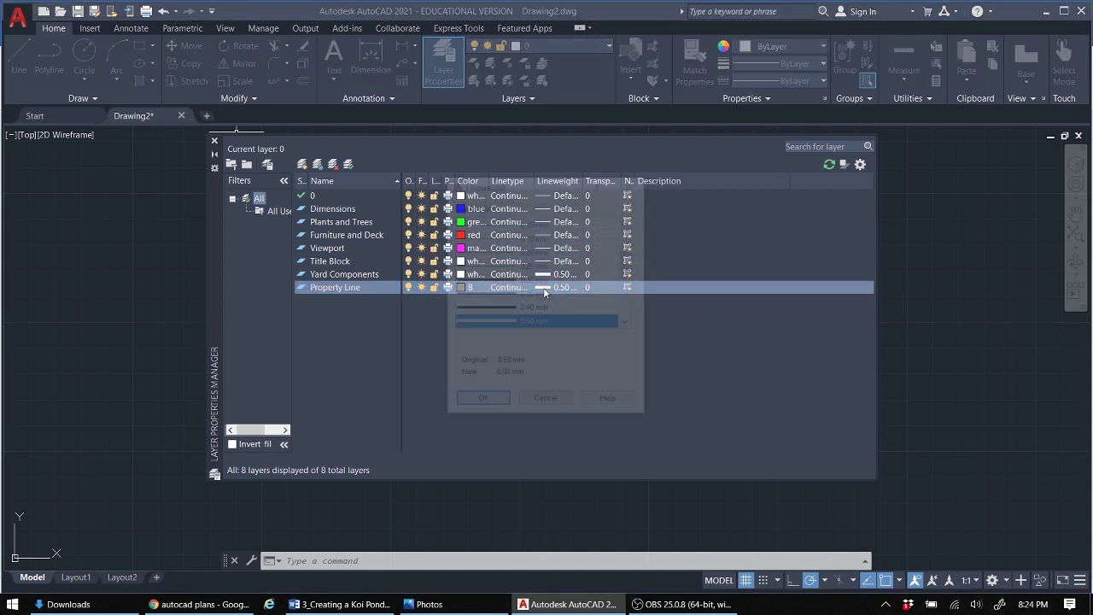
click(486, 295)
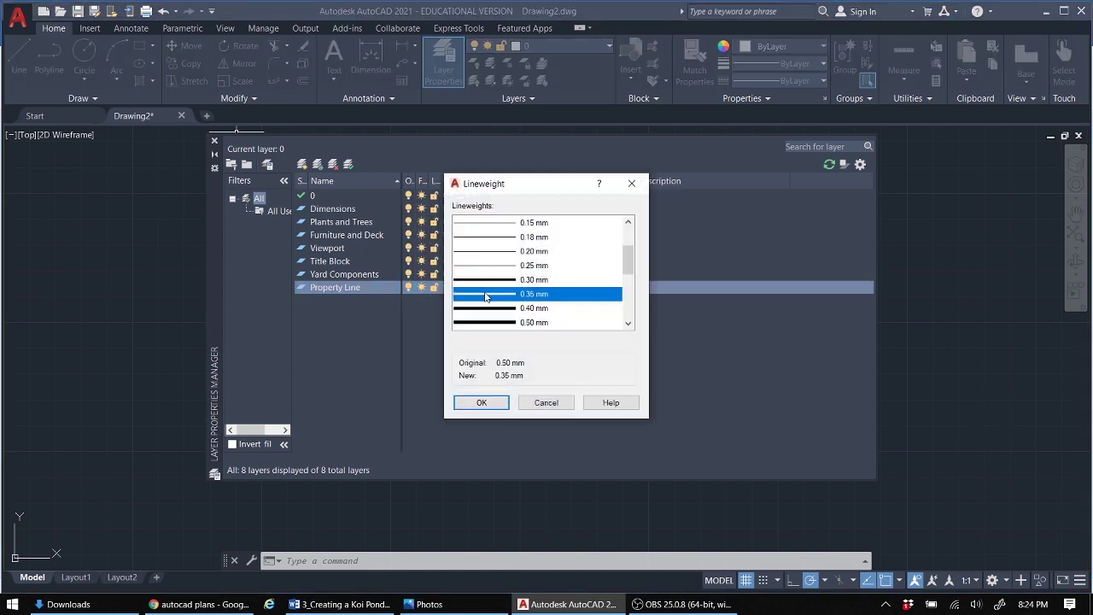
click(484, 402)
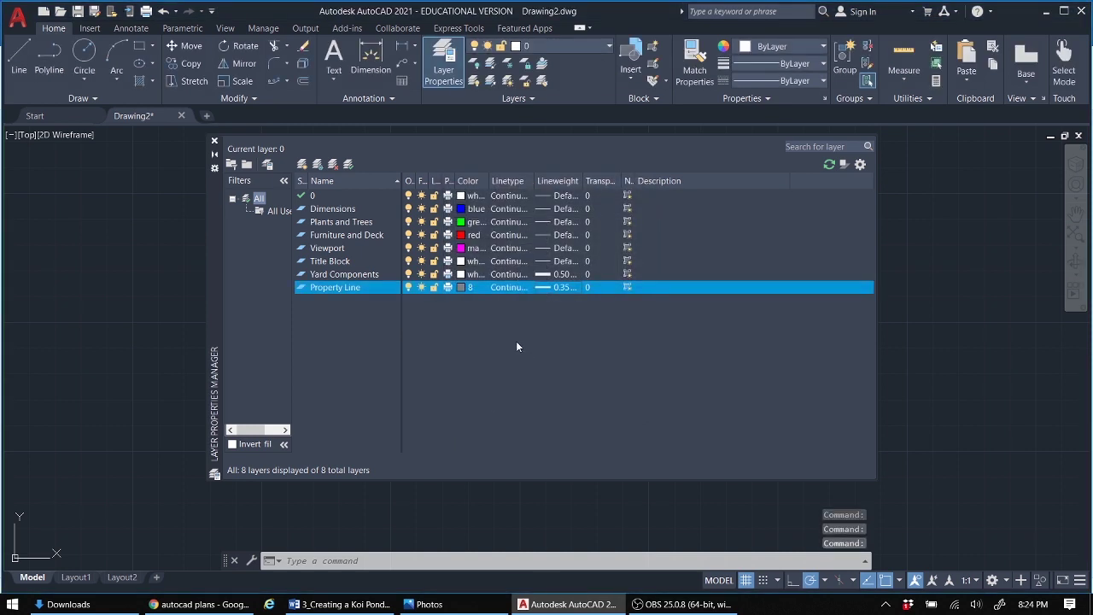
click(505, 287)
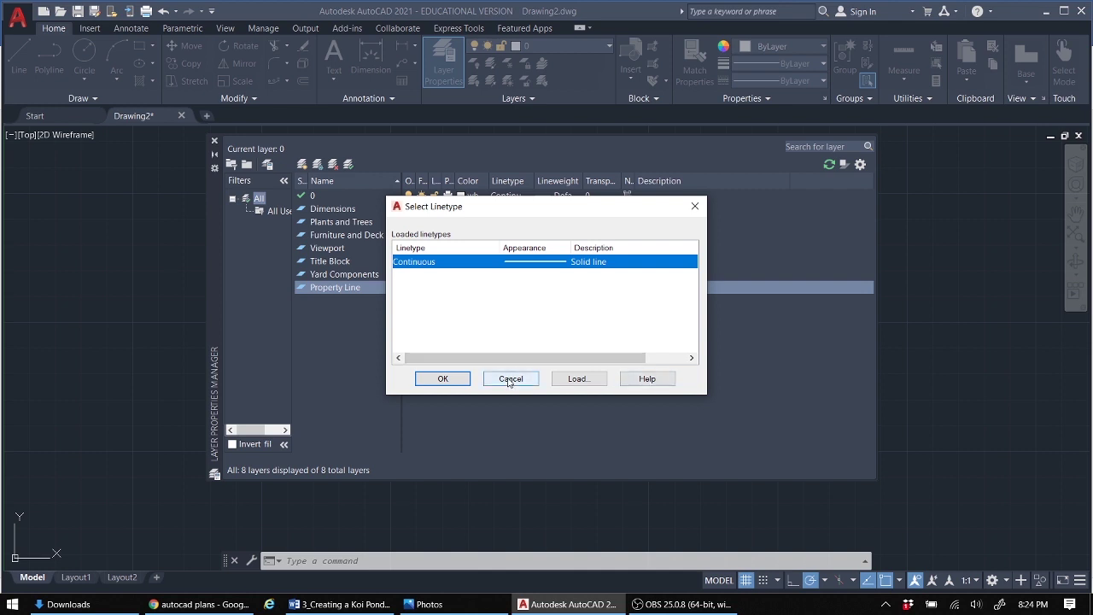
Step: Load the ACAD_ISO02W100 linetype and assign it to the Property Line layer
click(506, 381)
click(513, 290)
click(575, 380)
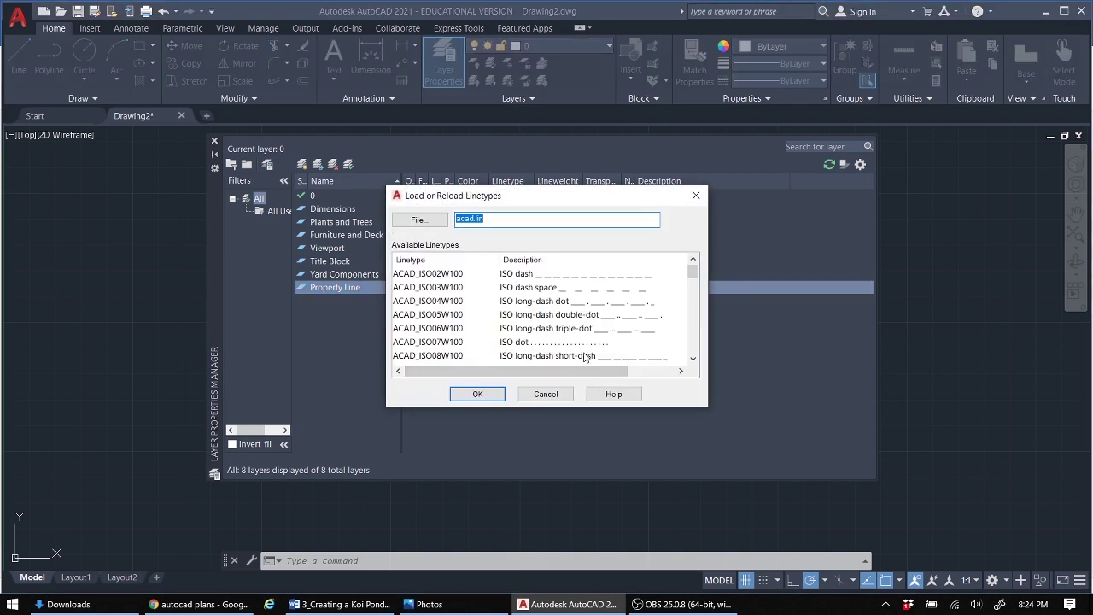
click(556, 278)
click(481, 394)
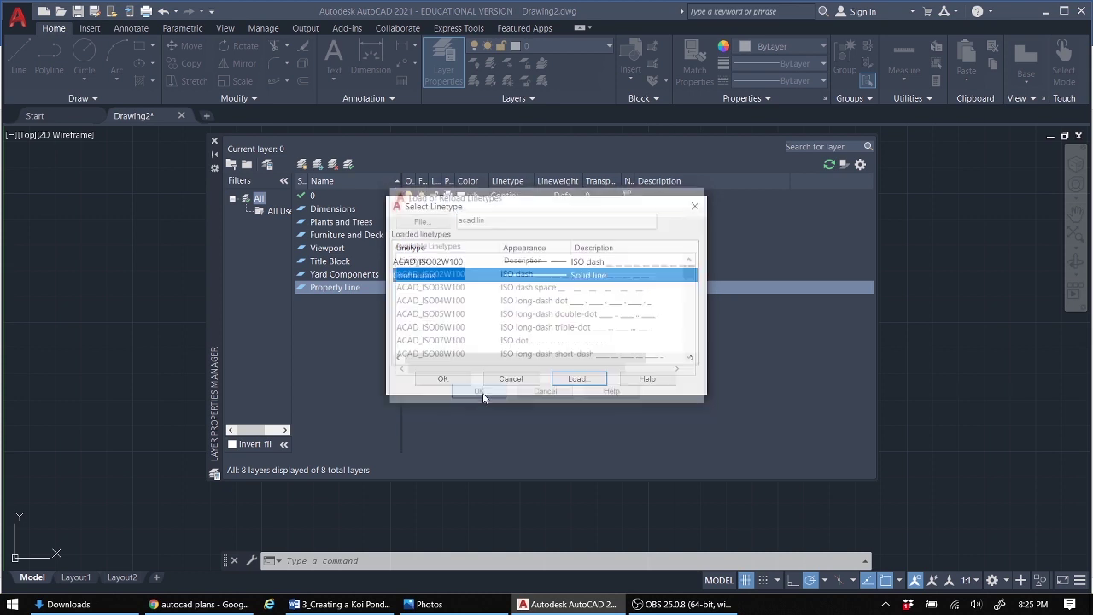
click(530, 265)
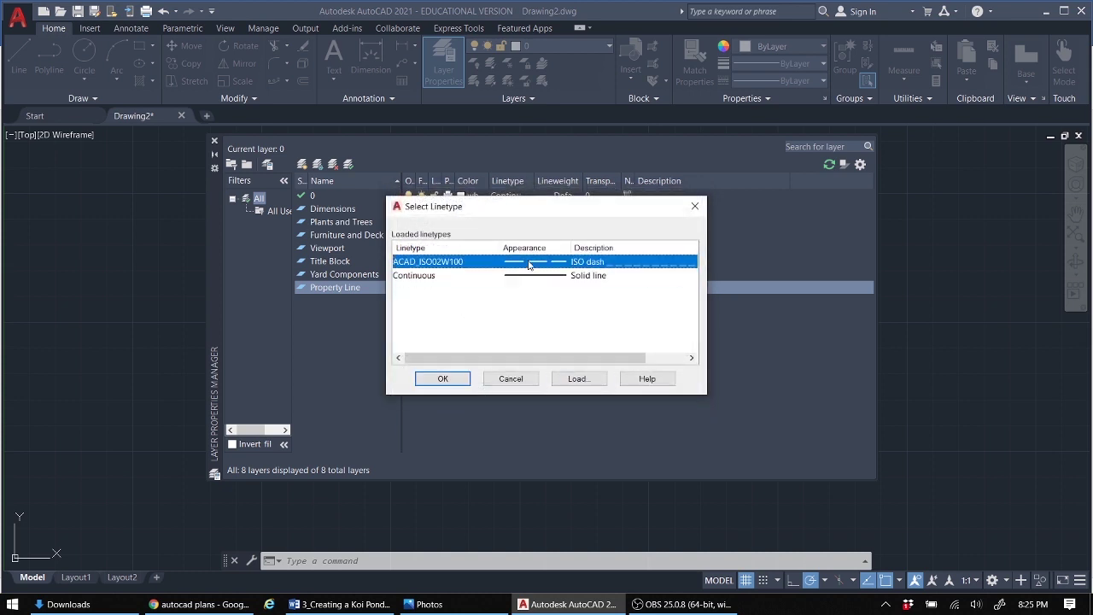
click(441, 378)
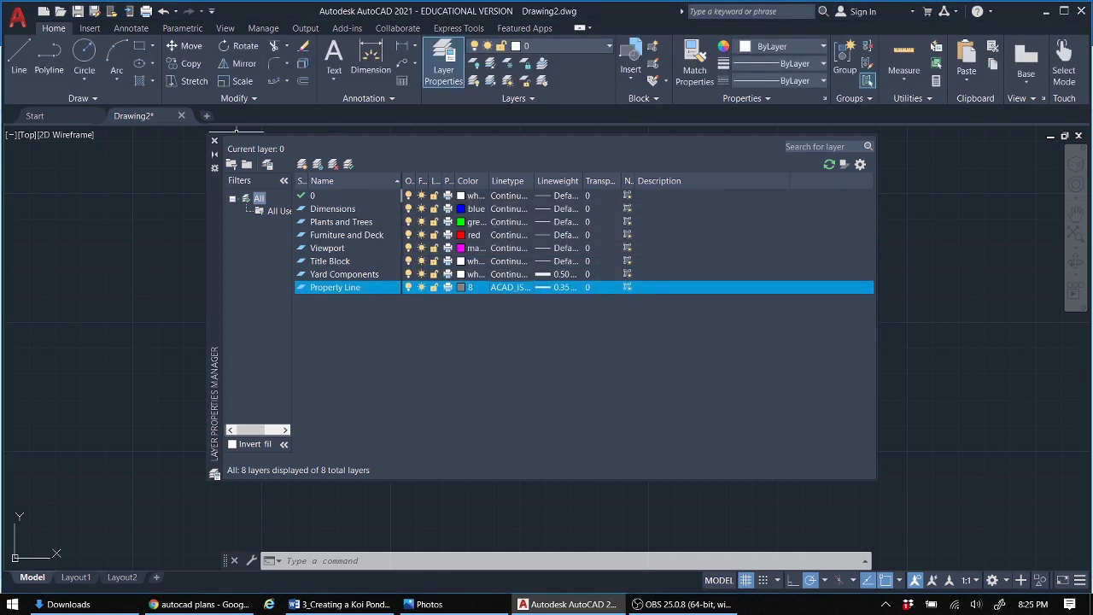
Step: Close the Layer Properties Manager and set Property Line as the current layer
click(214, 140)
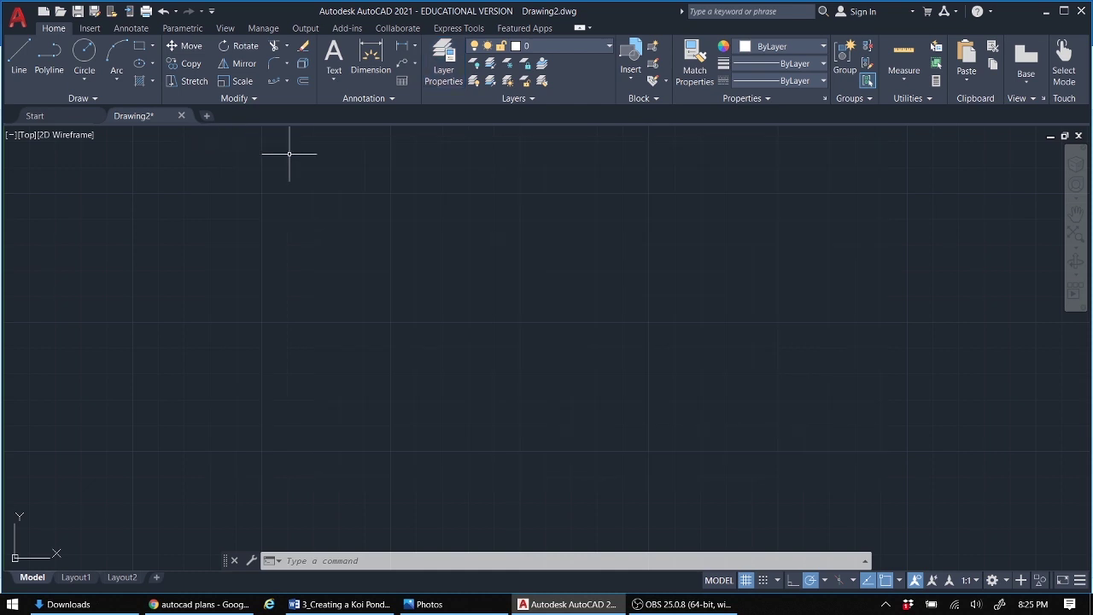
click(451, 68)
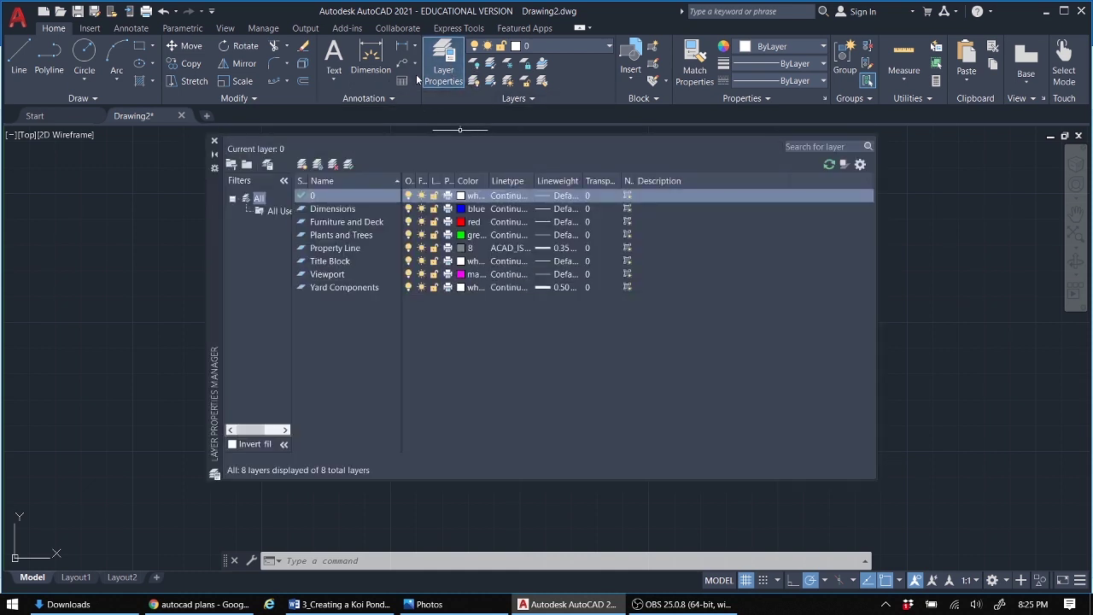
click(443, 74)
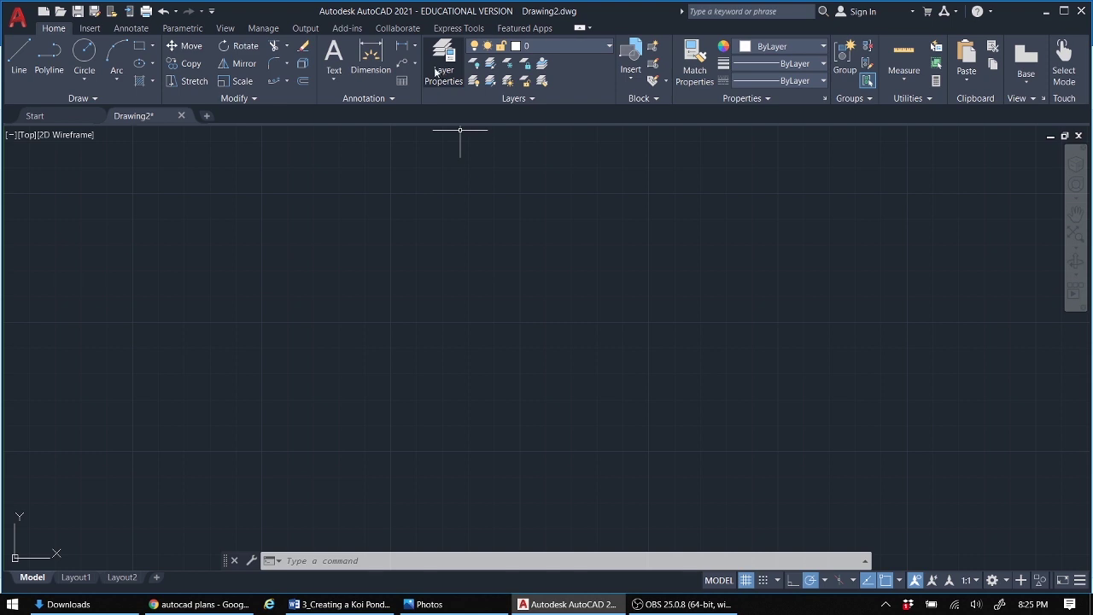
click(610, 48)
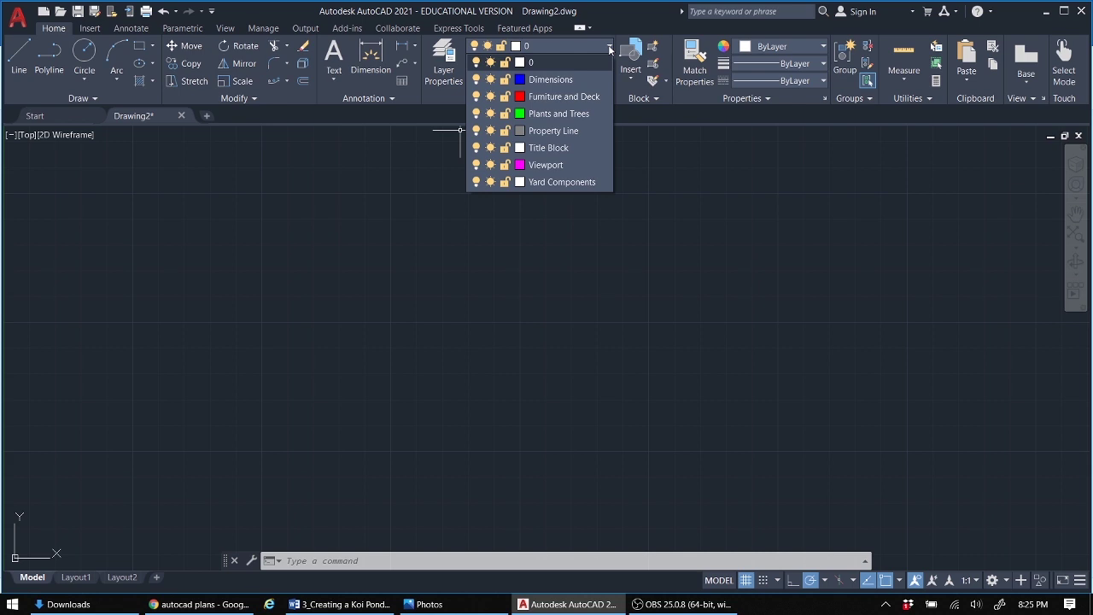
click(550, 132)
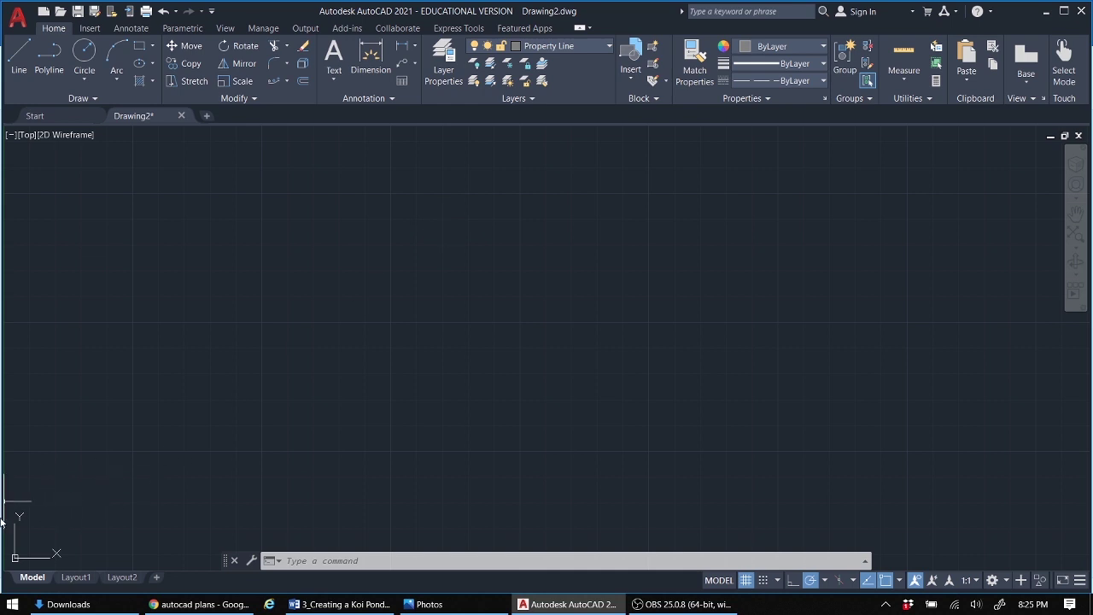
click(69, 513)
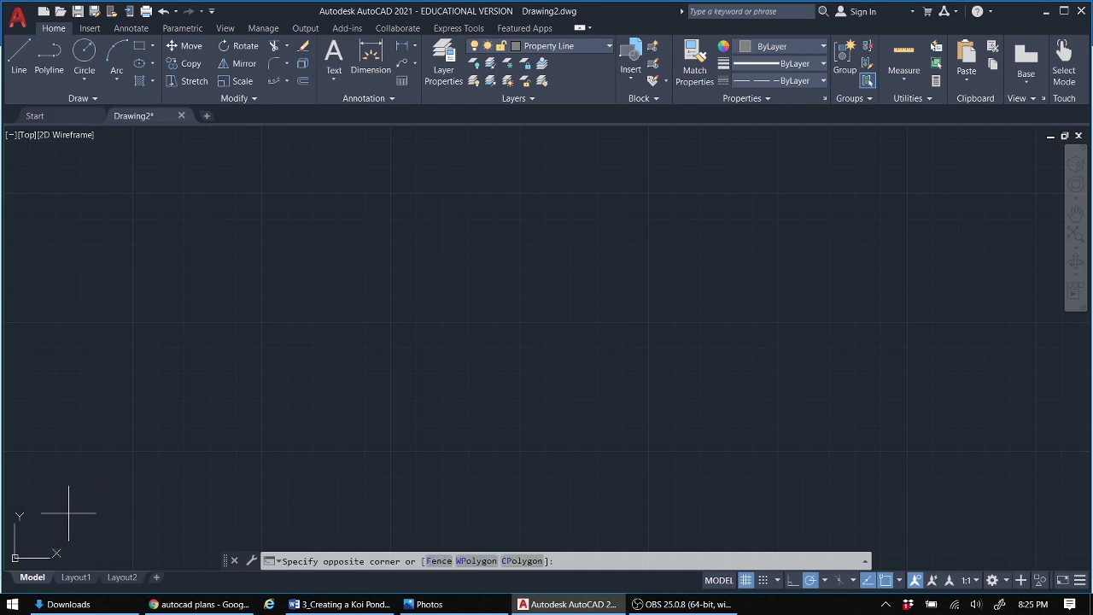
click(185, 327)
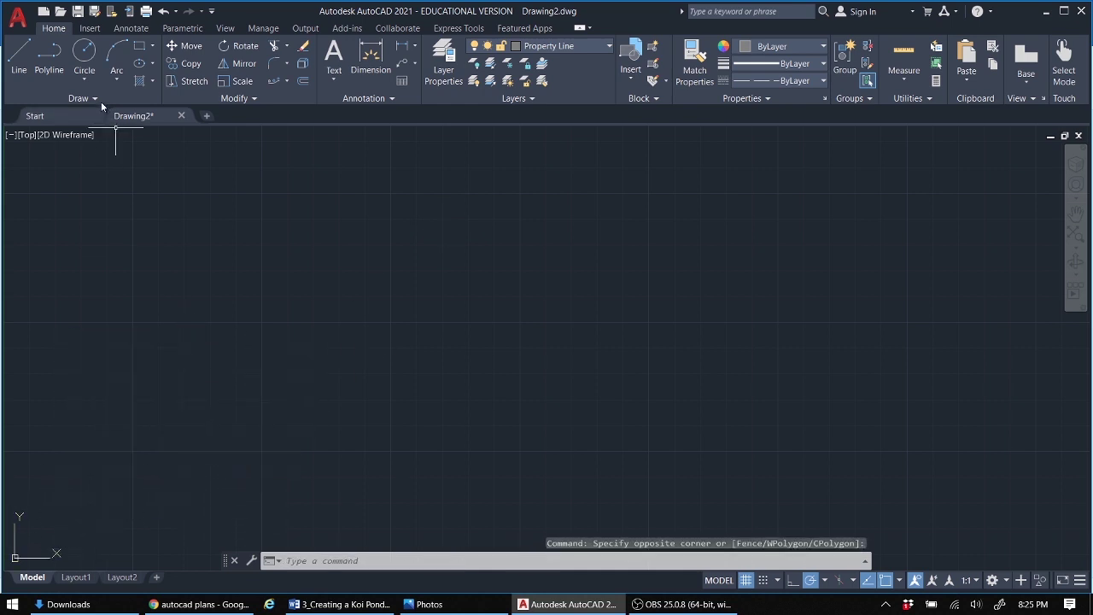
click(139, 46)
Step: Draw a 40' by 30' rectangle from a lower-left corner, then zoom and pan to frame it
click(45, 523)
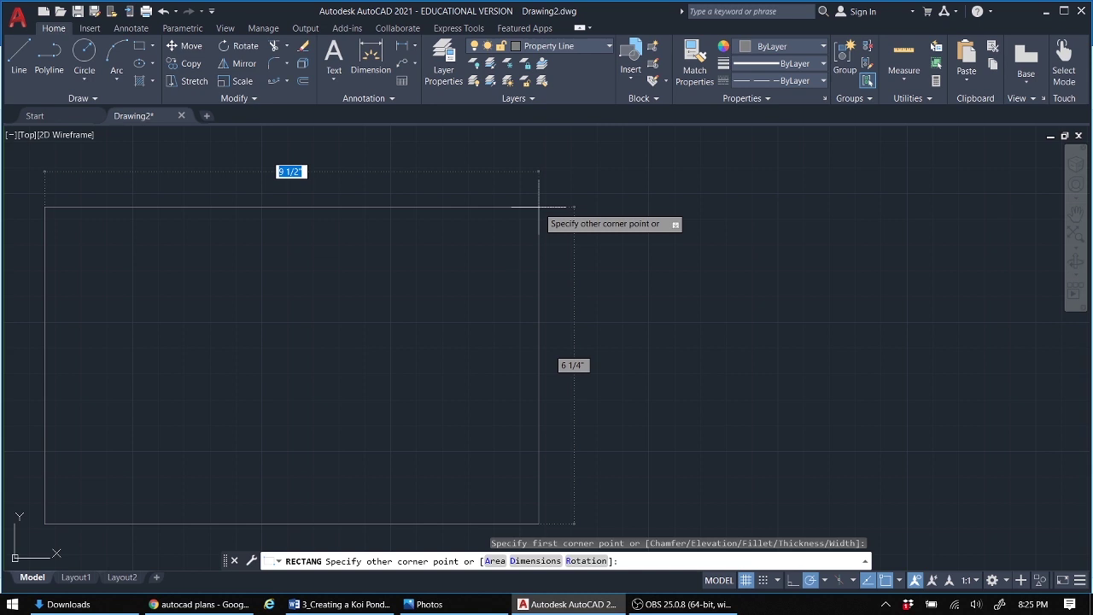
text(40)
key(Tab)
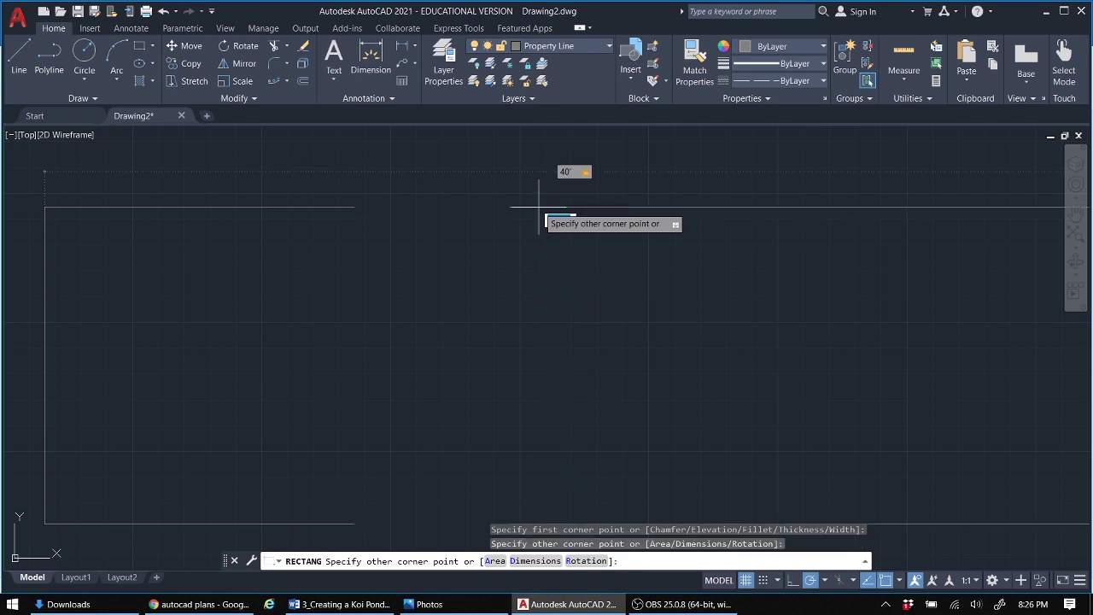
text(30')
key(Return)
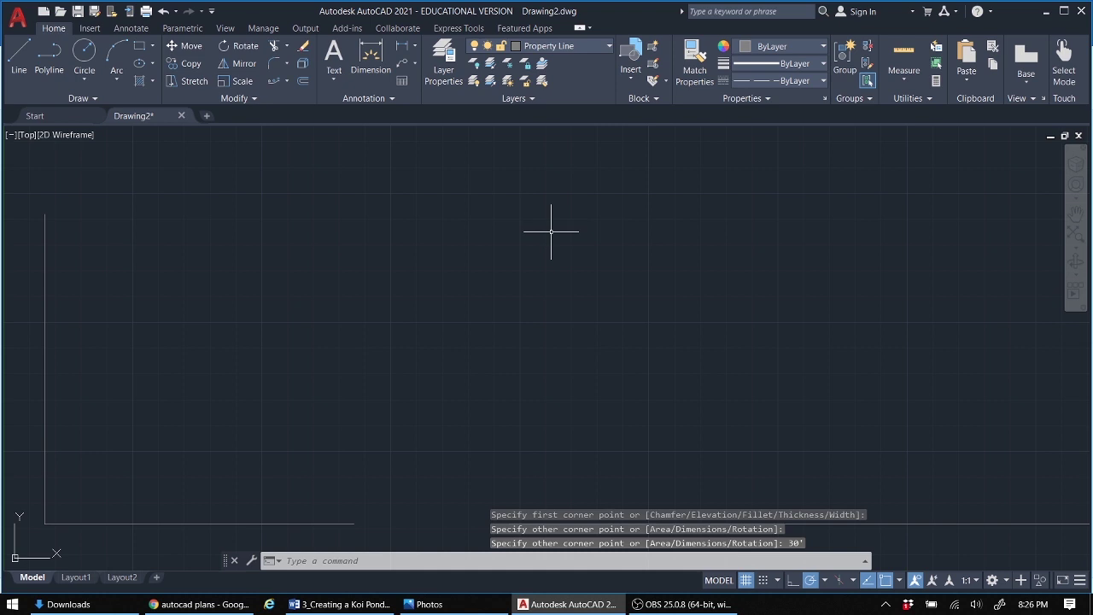
scroll(546, 252, down, 3)
mouse_move(541, 268)
middle_down()
mouse_move(583, 234)
mouse_move(612, 236)
mouse_move(317, 398)
mouse_move(373, 442)
middle_up()
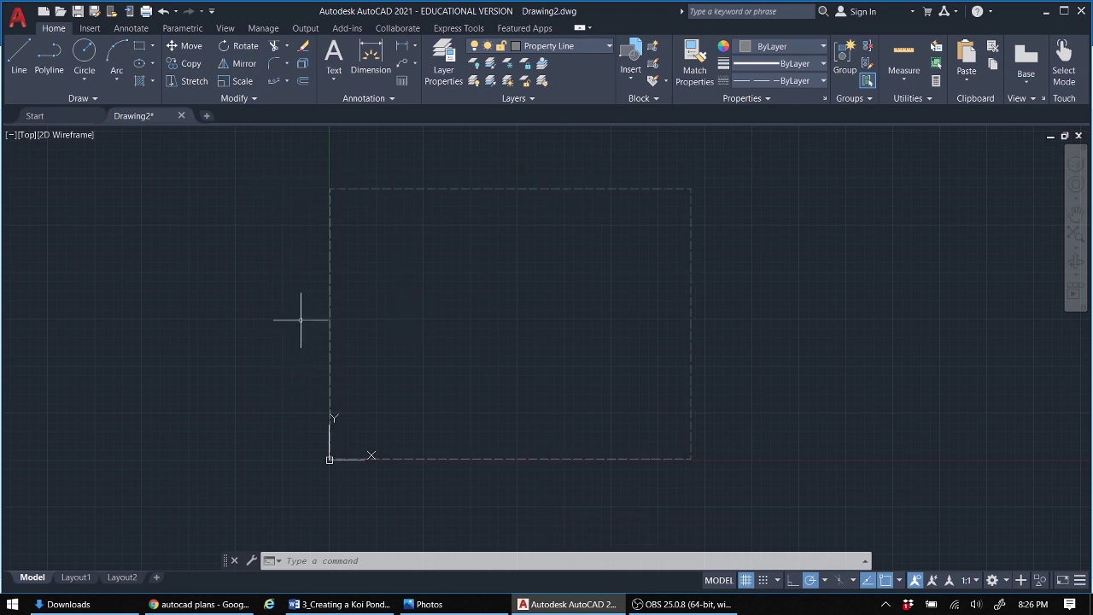
click(905, 79)
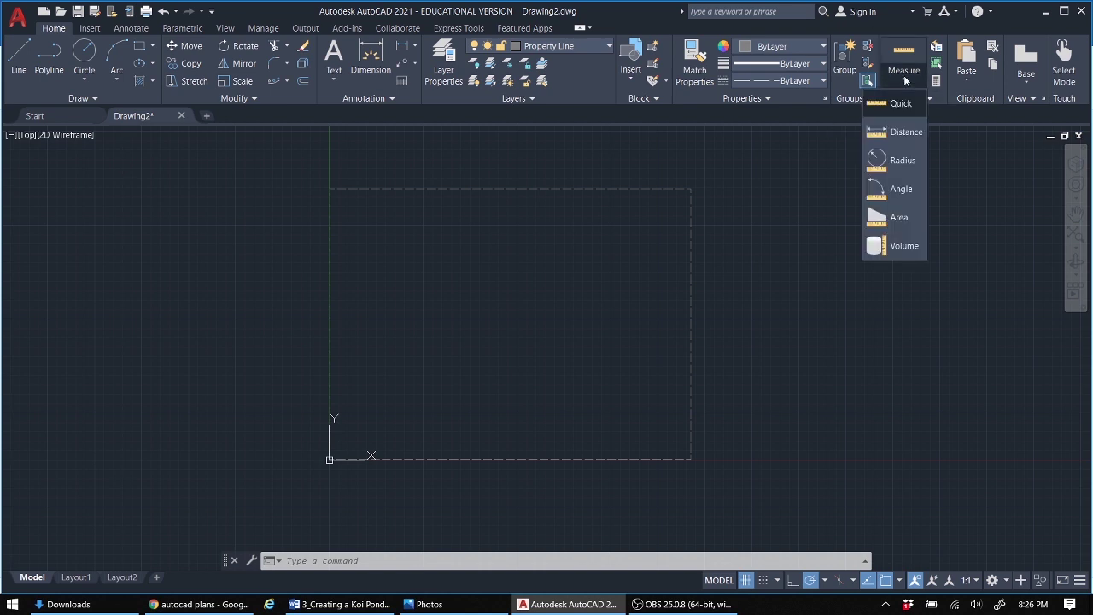
click(896, 134)
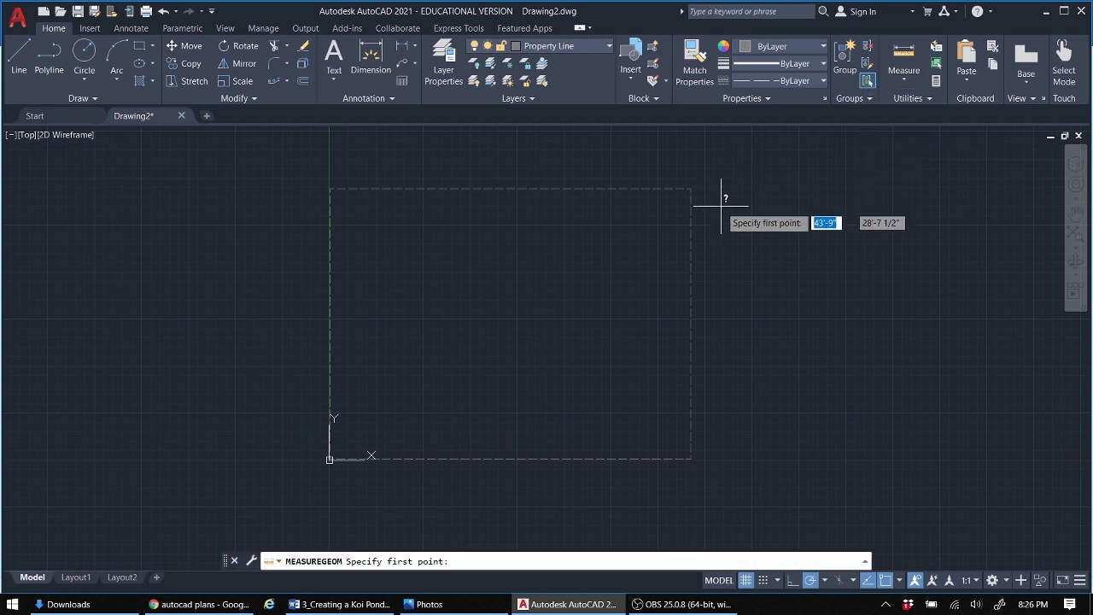
click(690, 188)
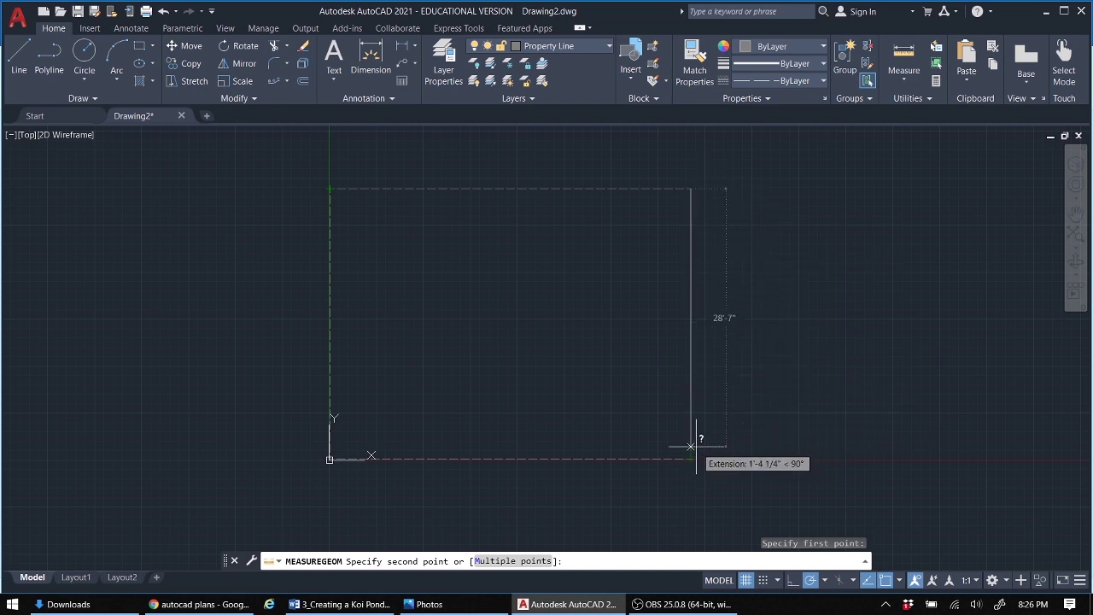
key(Escape)
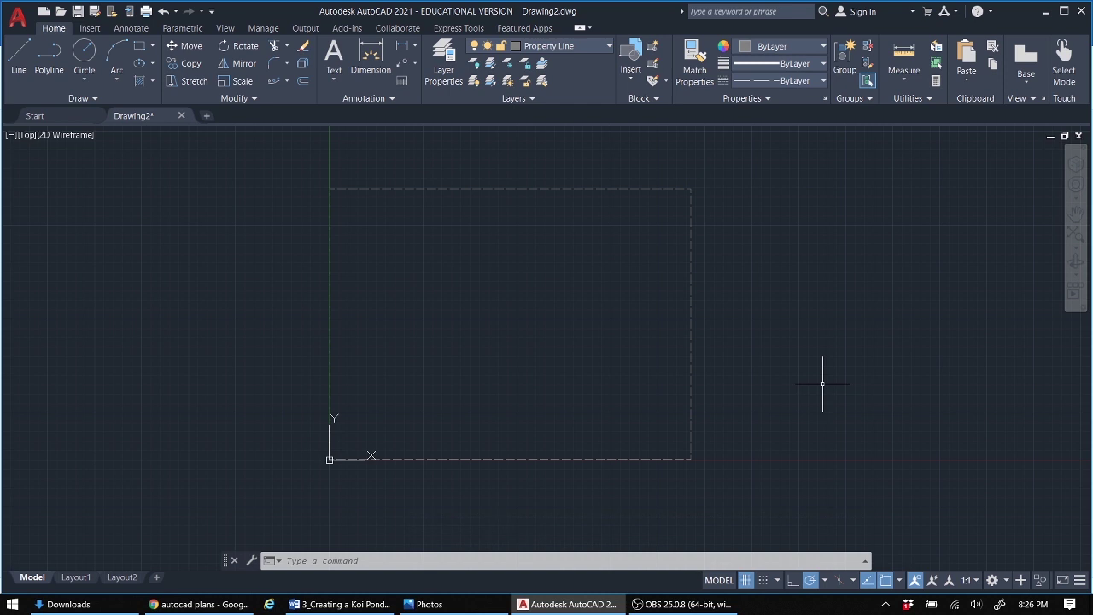
Step: Make Yard Components the current layer and draw a circle near the yard's top-left
click(598, 48)
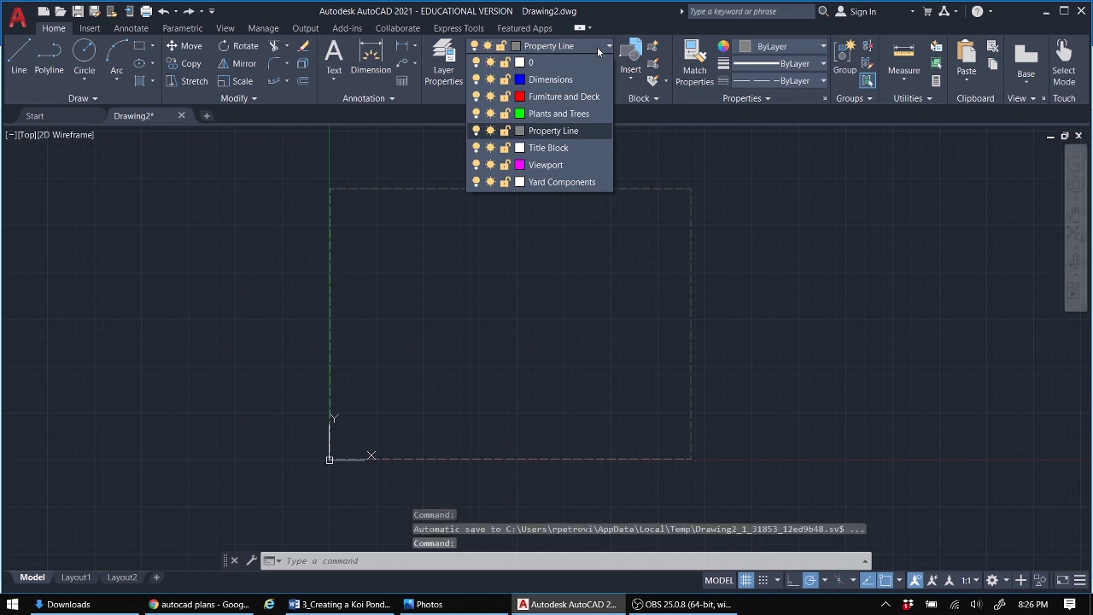
click(546, 181)
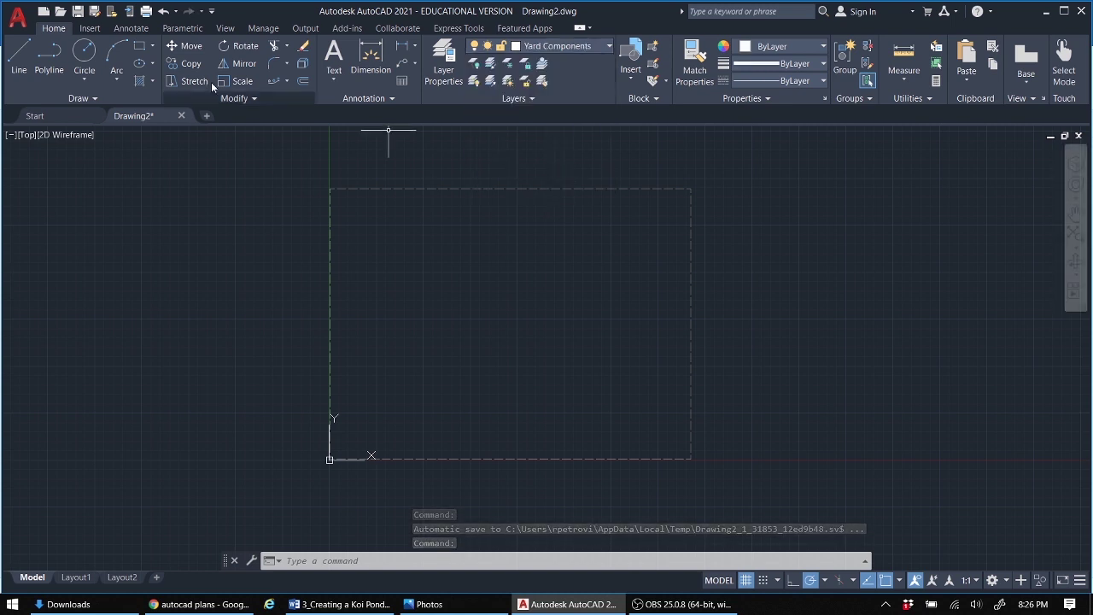
click(89, 52)
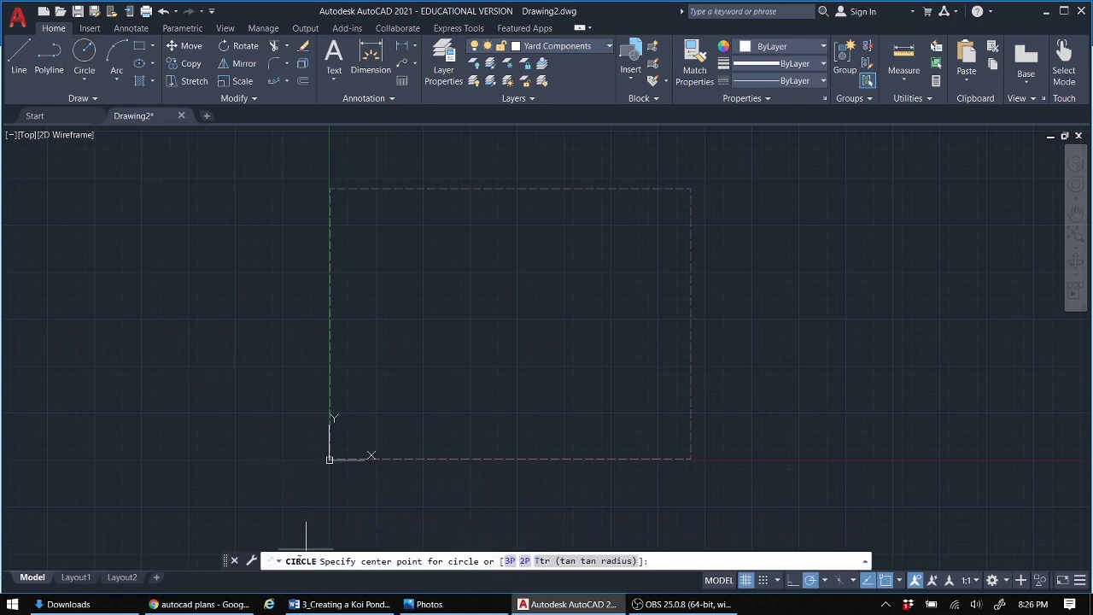
click(431, 605)
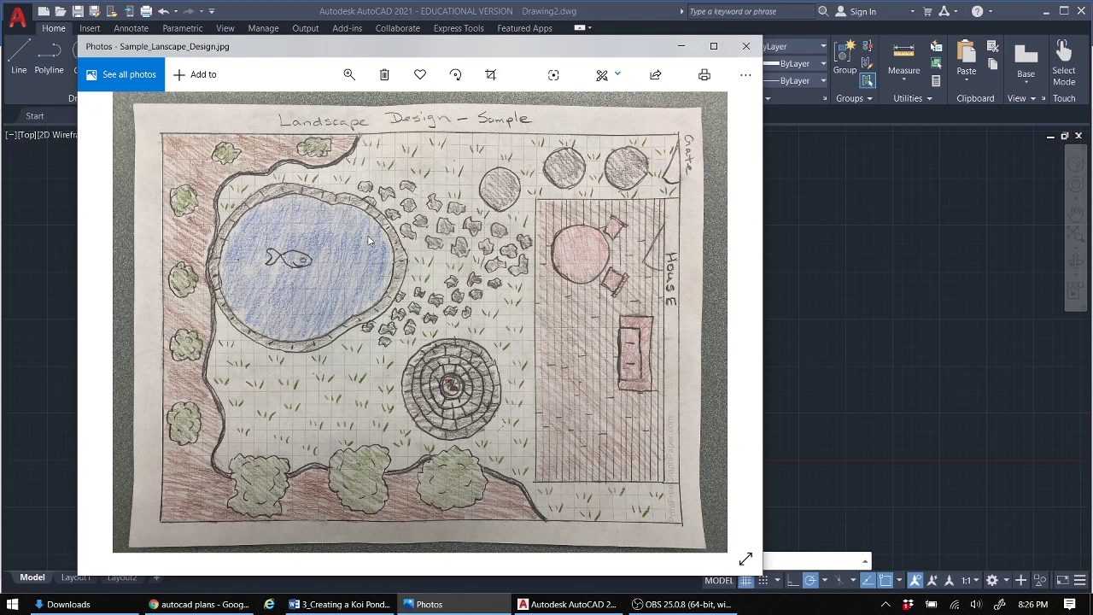
click(632, 12)
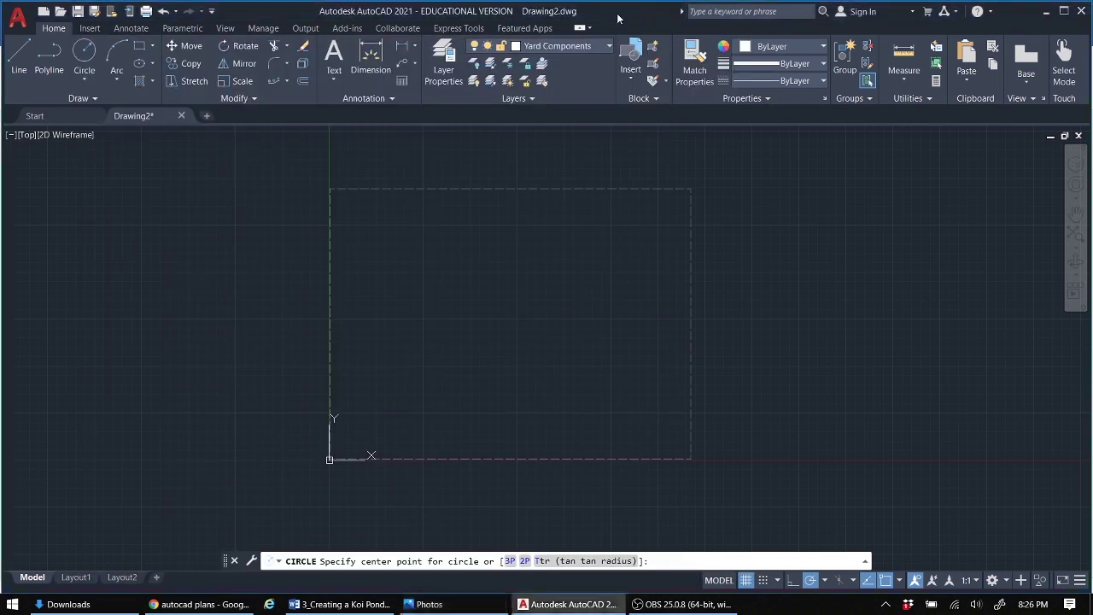
click(389, 245)
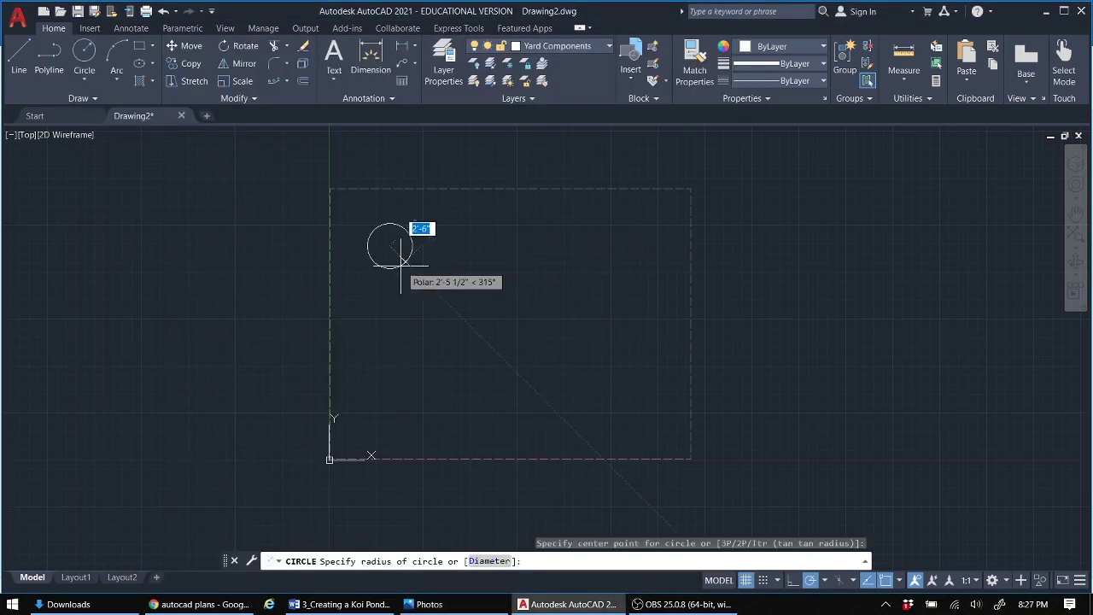
click(414, 272)
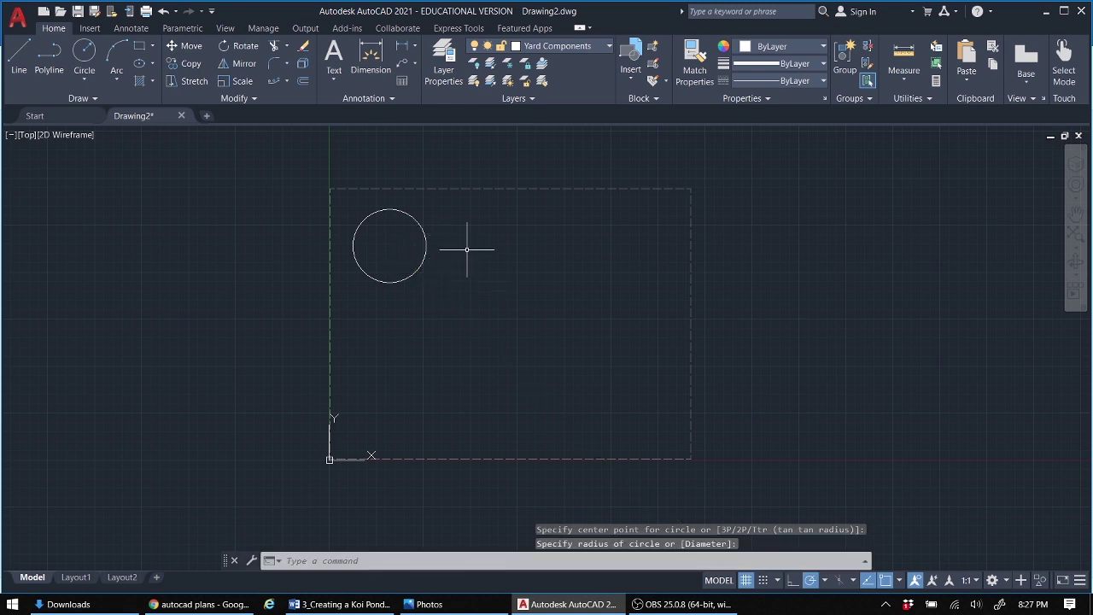
Step: Nudge that circle down-right and draw a second circle overlapping it
click(426, 245)
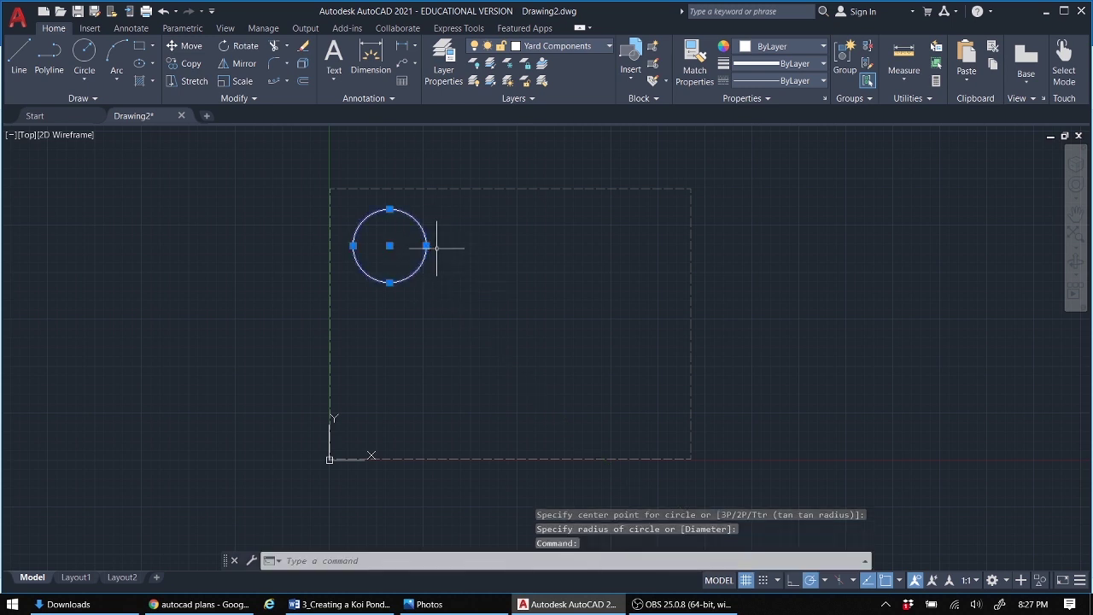
drag(415, 217, 433, 241)
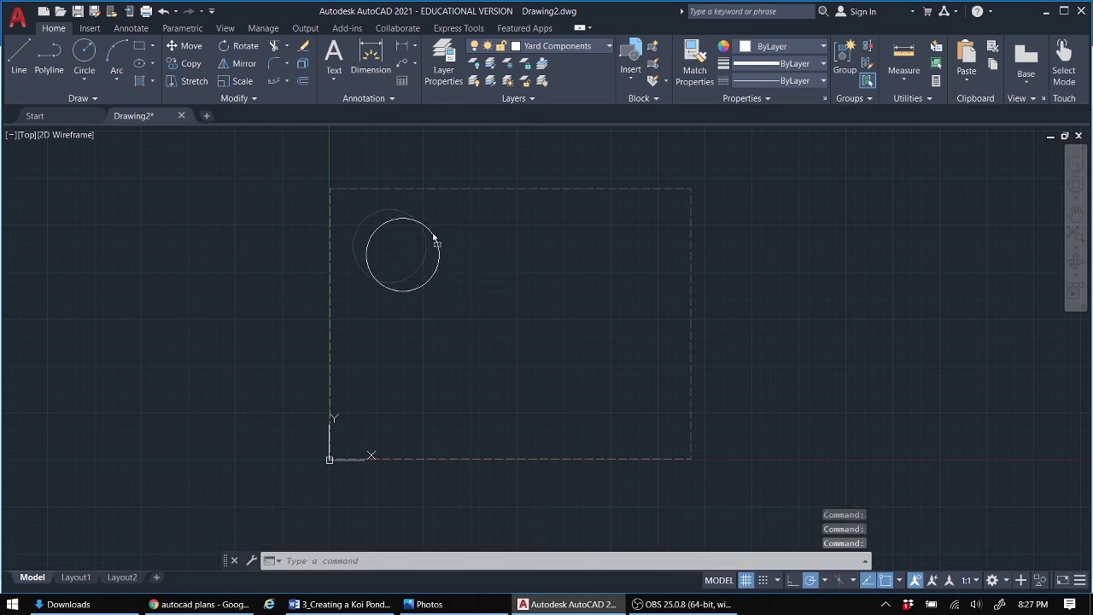
click(102, 58)
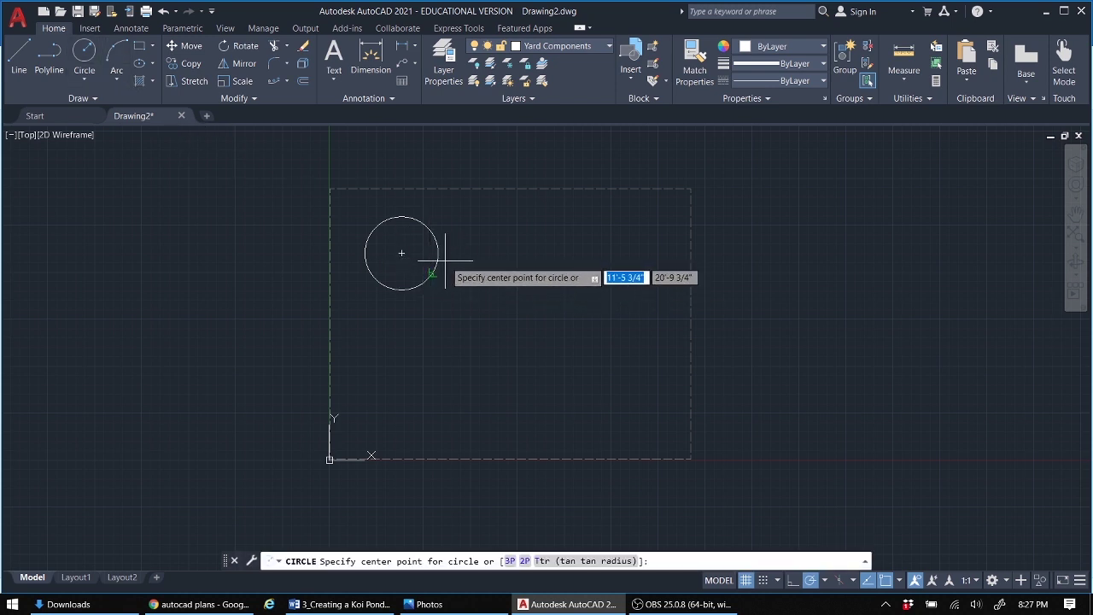
click(445, 260)
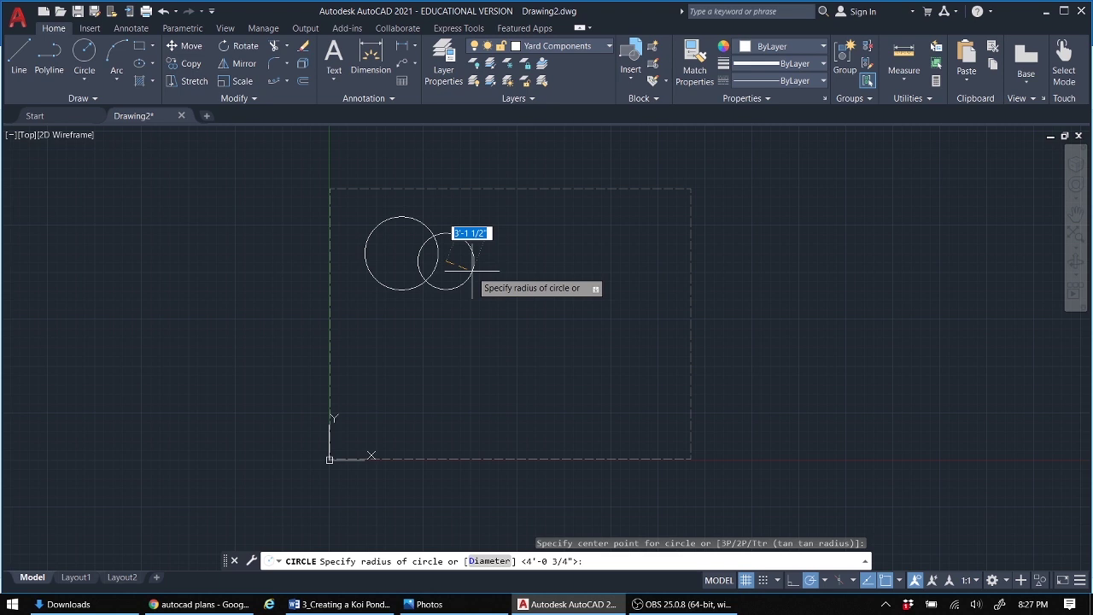
click(474, 272)
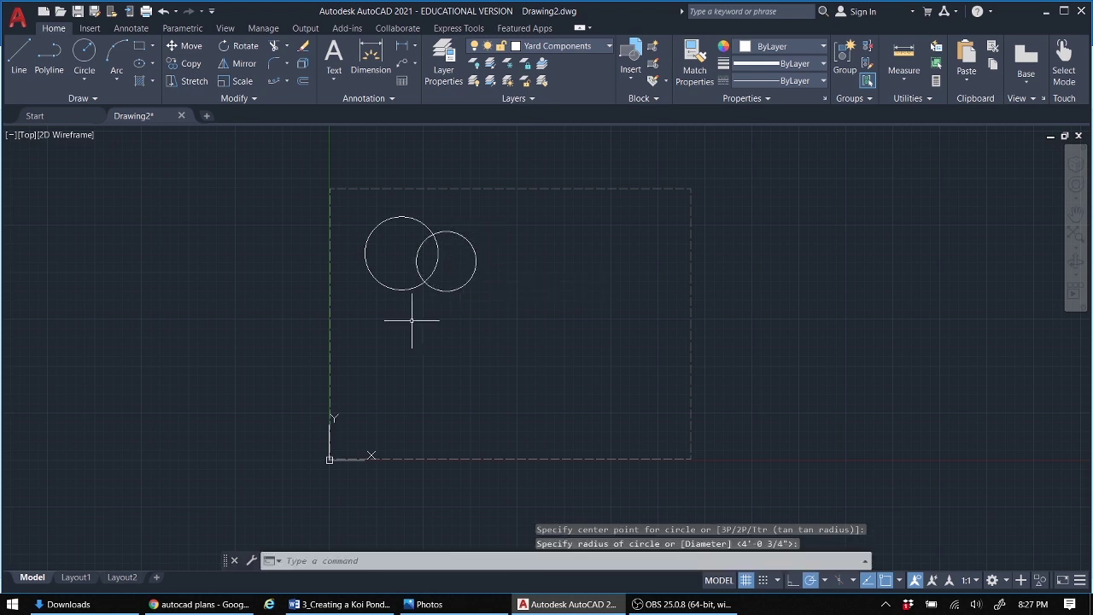
Step: Trim the inner arcs of both circles with a fence, leaving one double-lobed pond outline
click(275, 49)
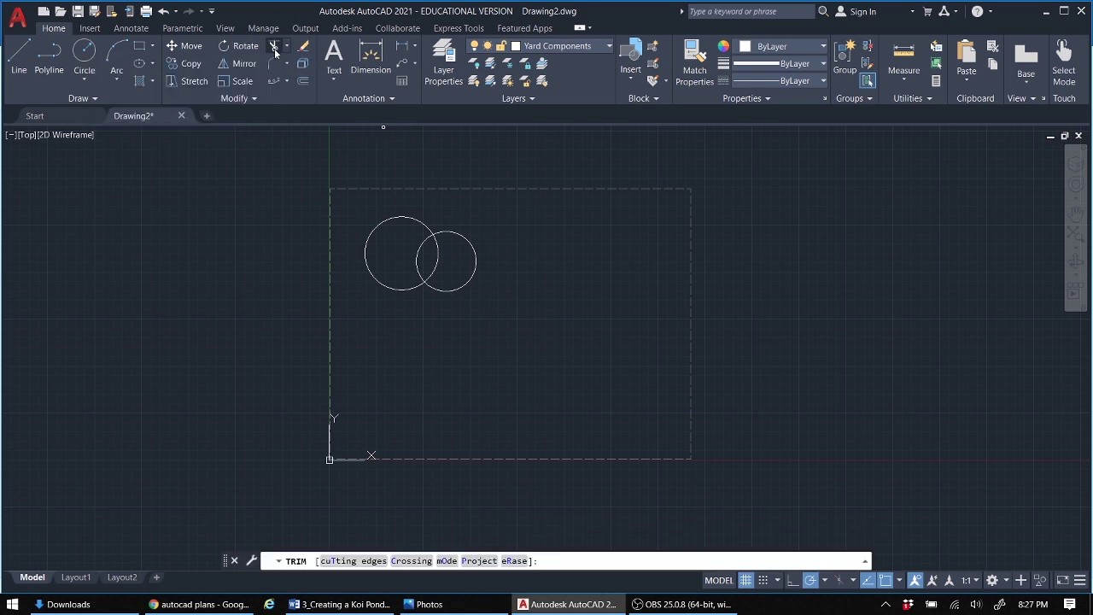
drag(451, 254, 397, 247)
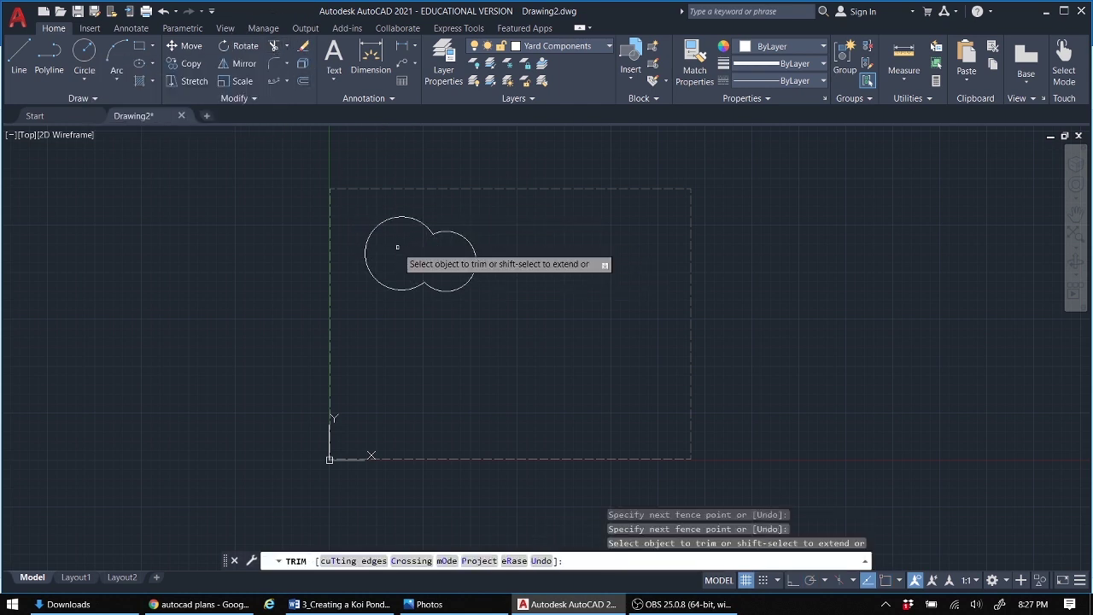
right_click(369, 333)
click(401, 340)
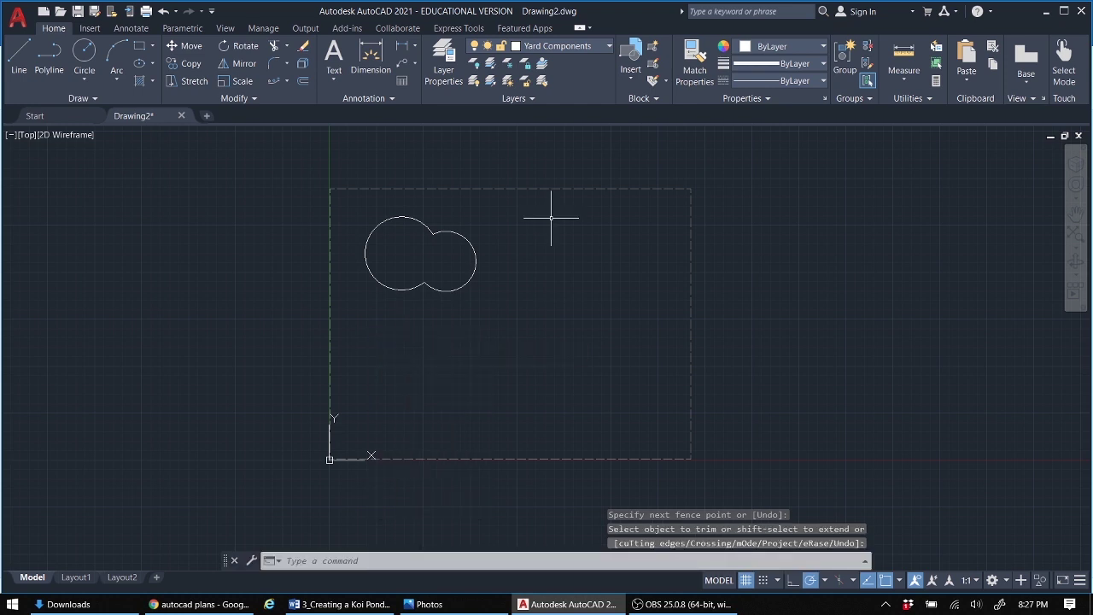
Step: With object snap off, draw a tall narrow rectangle along the yard's right side
click(141, 48)
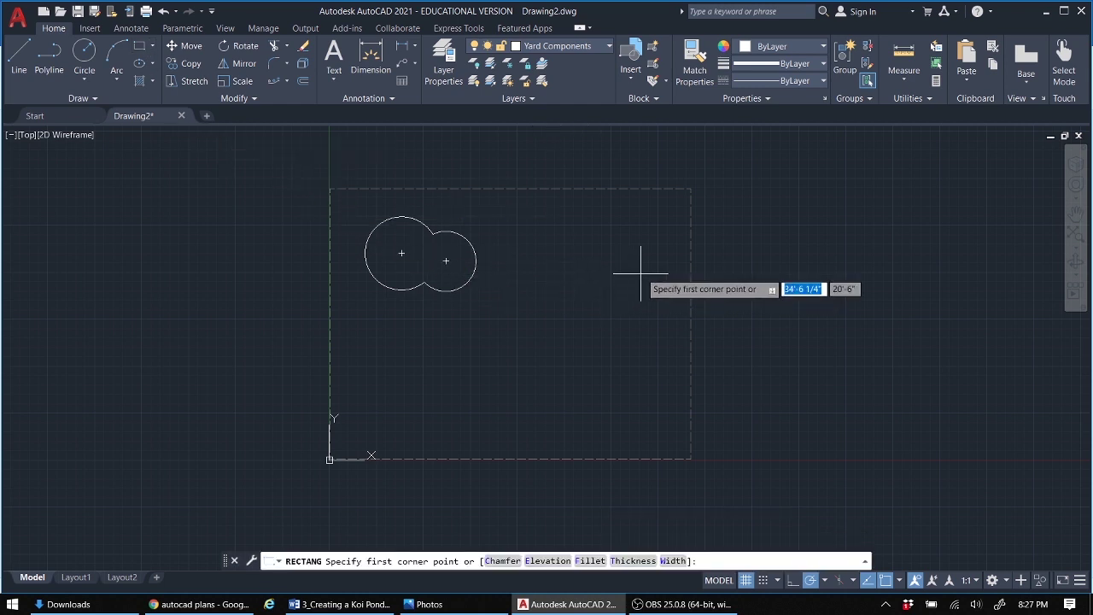
click(885, 579)
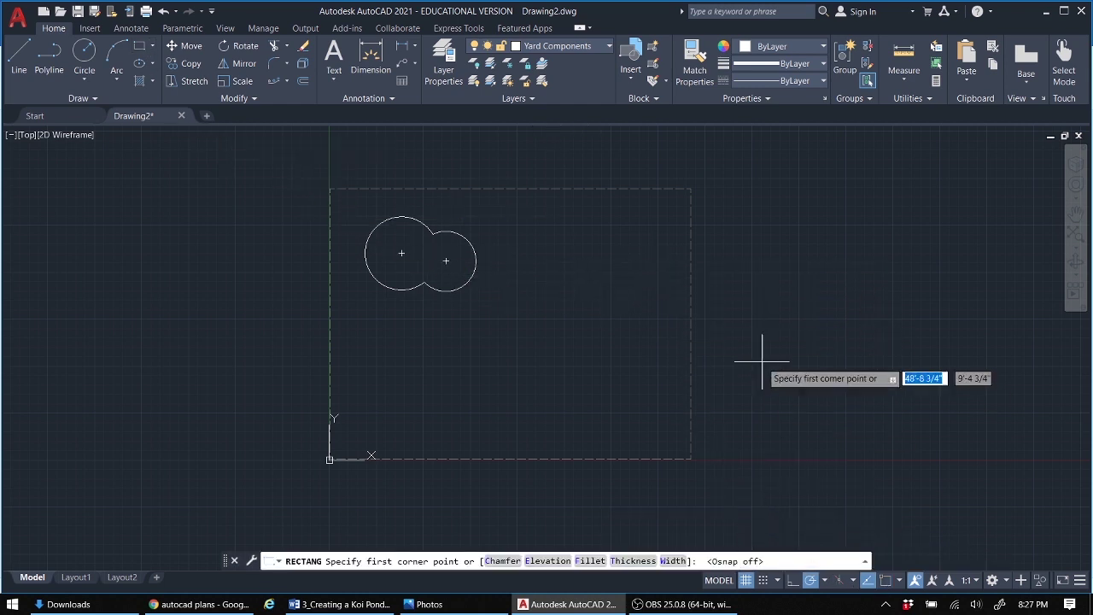
click(690, 224)
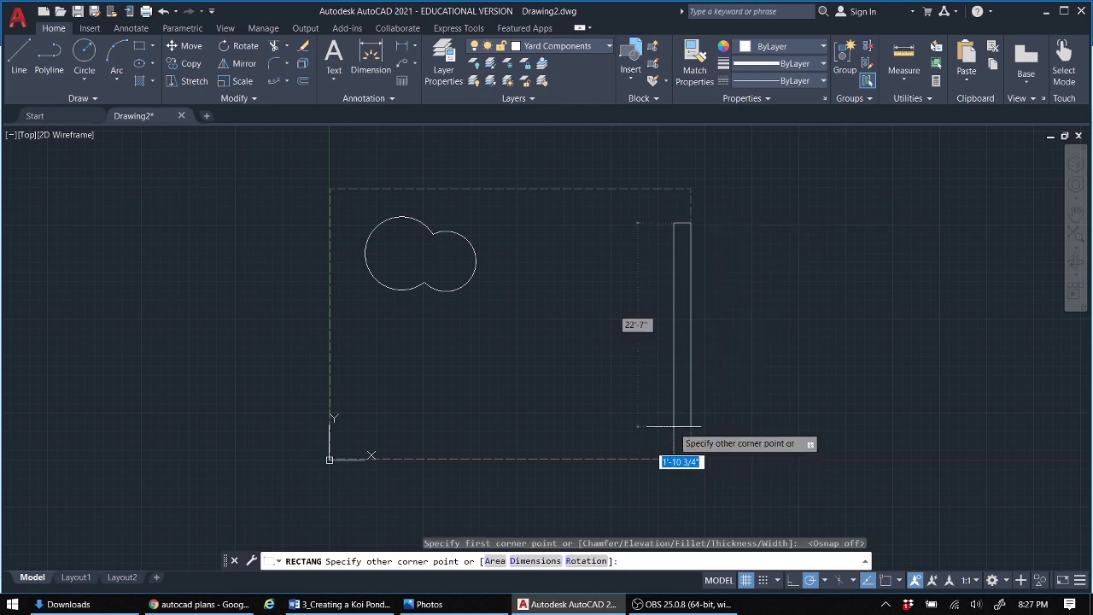
click(675, 424)
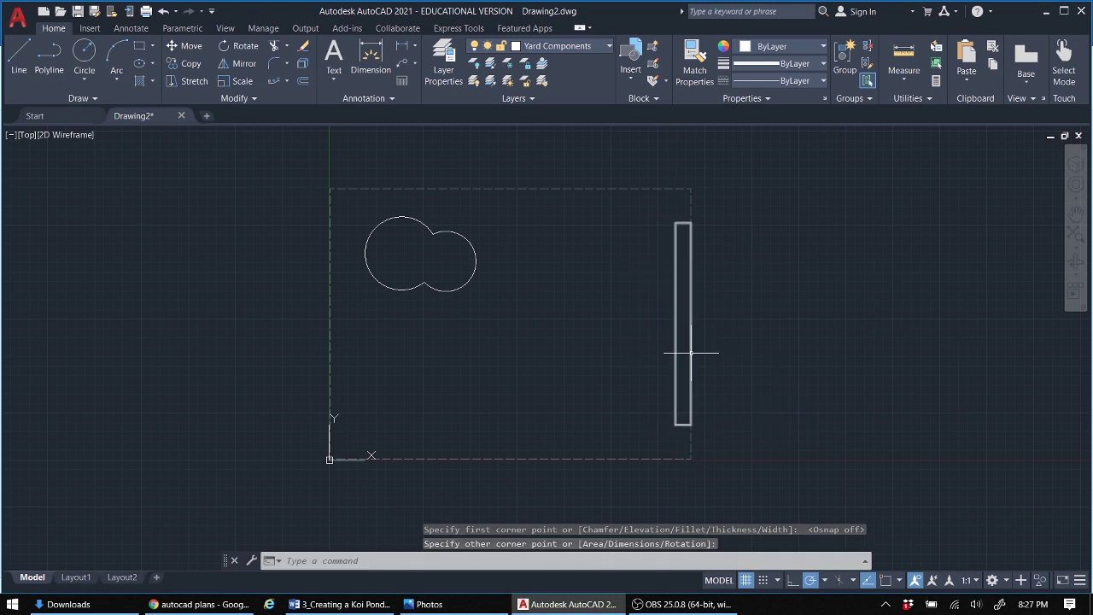
Step: Turn object snap back on and check the sample landscape design image
click(885, 580)
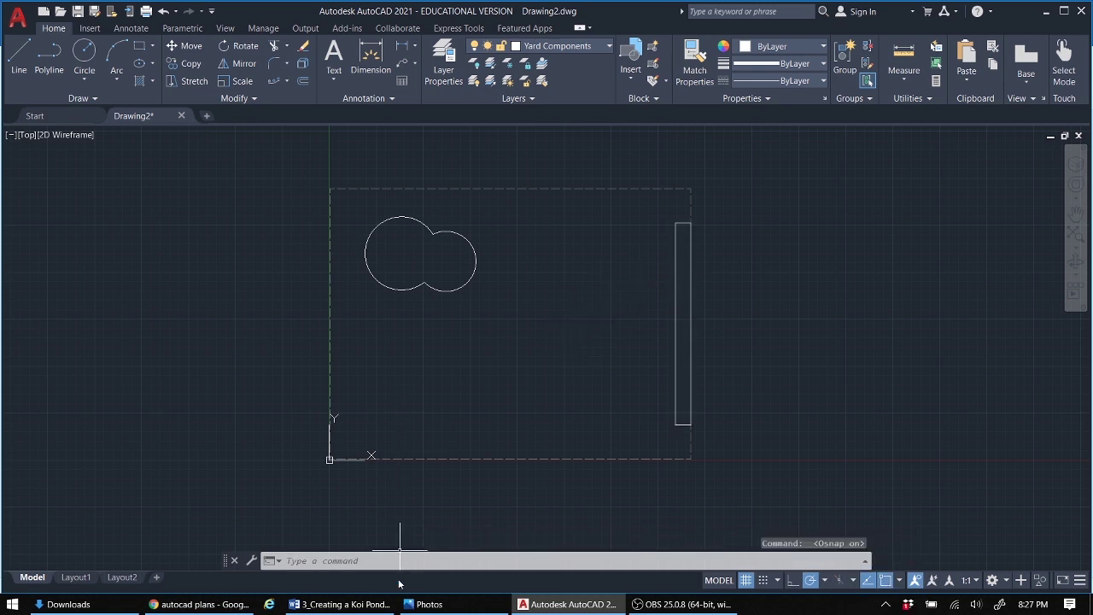
click(422, 603)
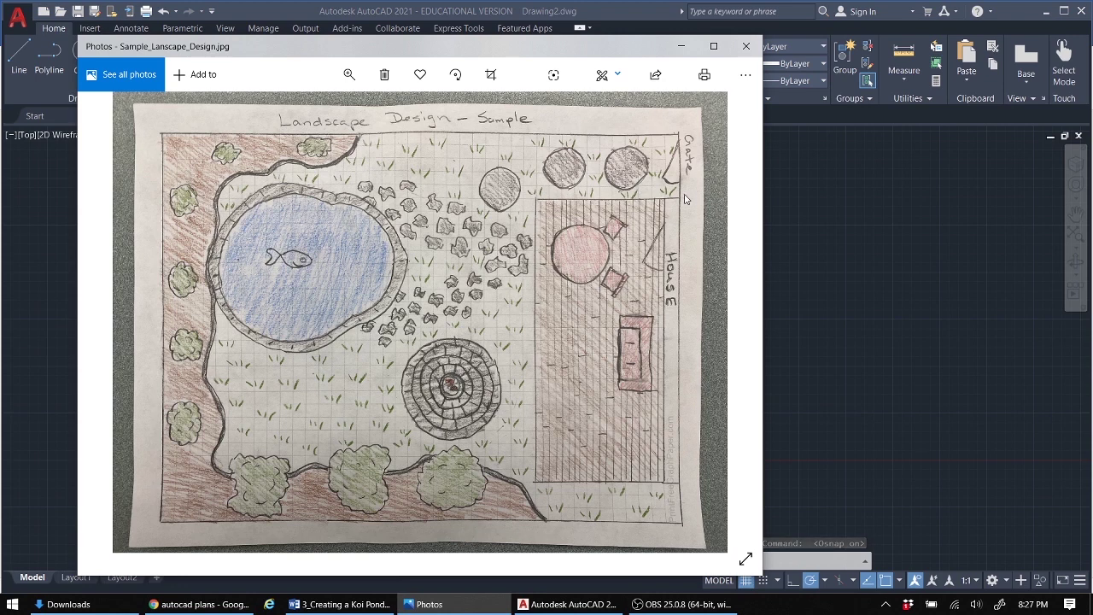
click(566, 604)
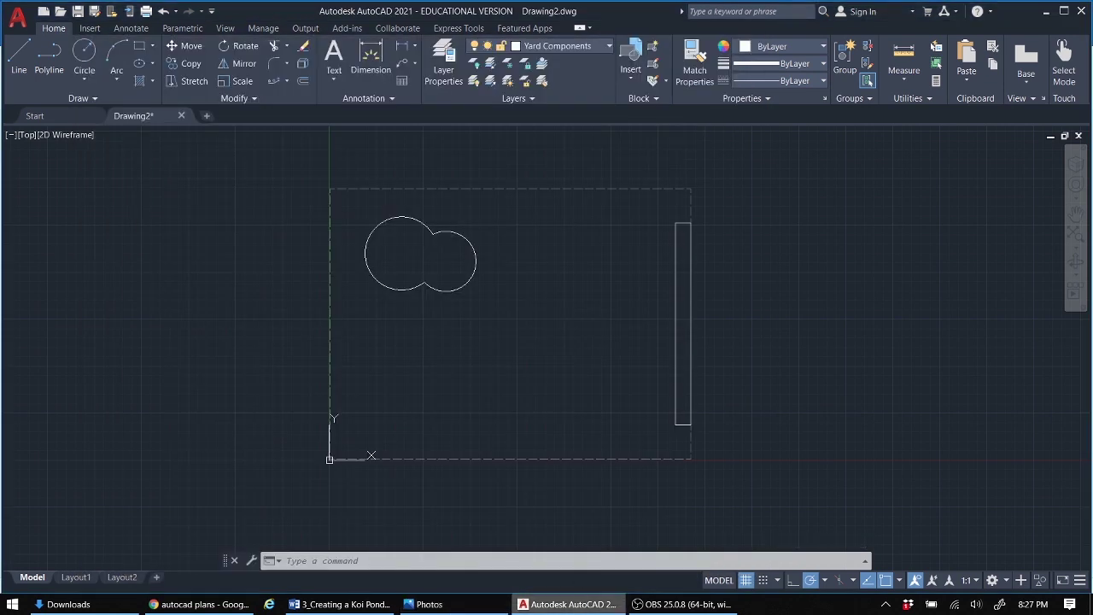
Step: On the Furniture and Deck layer, draw the deck rectangle from the strip's top-left corner
click(604, 52)
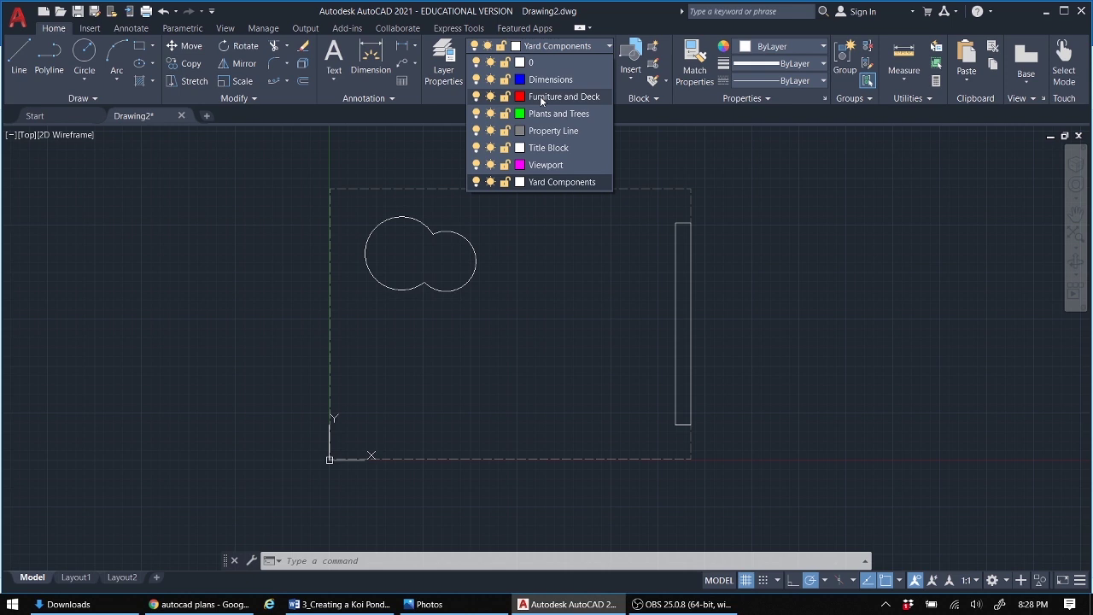
click(541, 99)
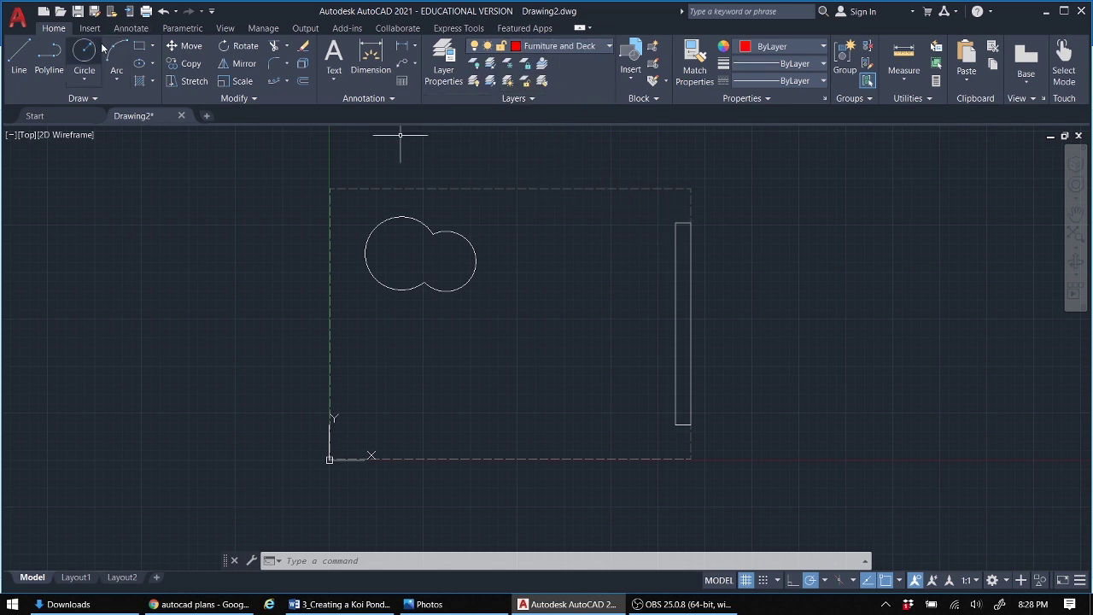
click(137, 48)
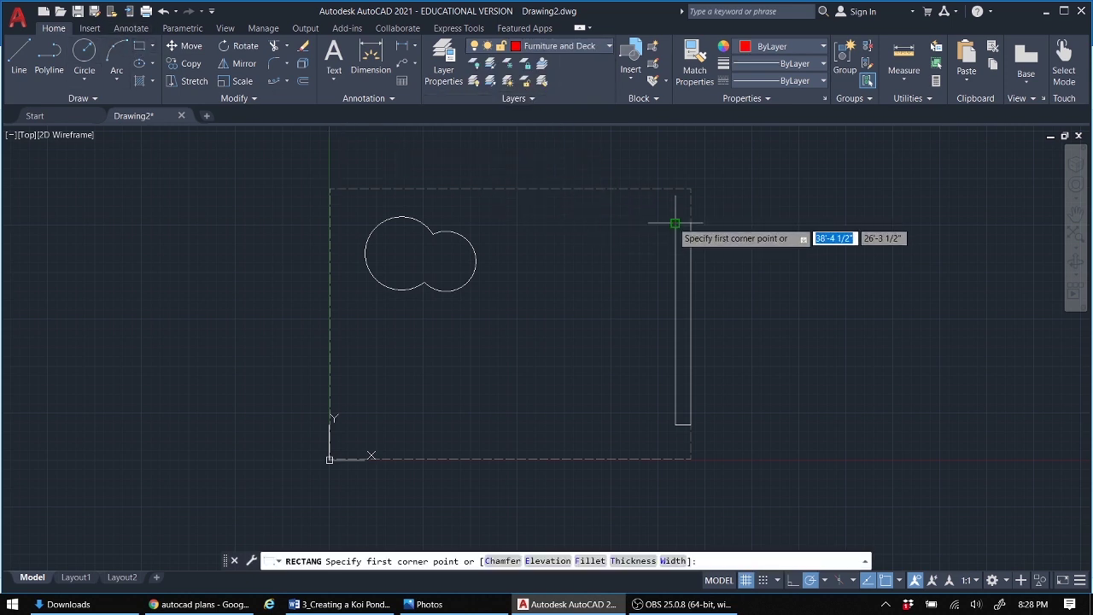
click(675, 223)
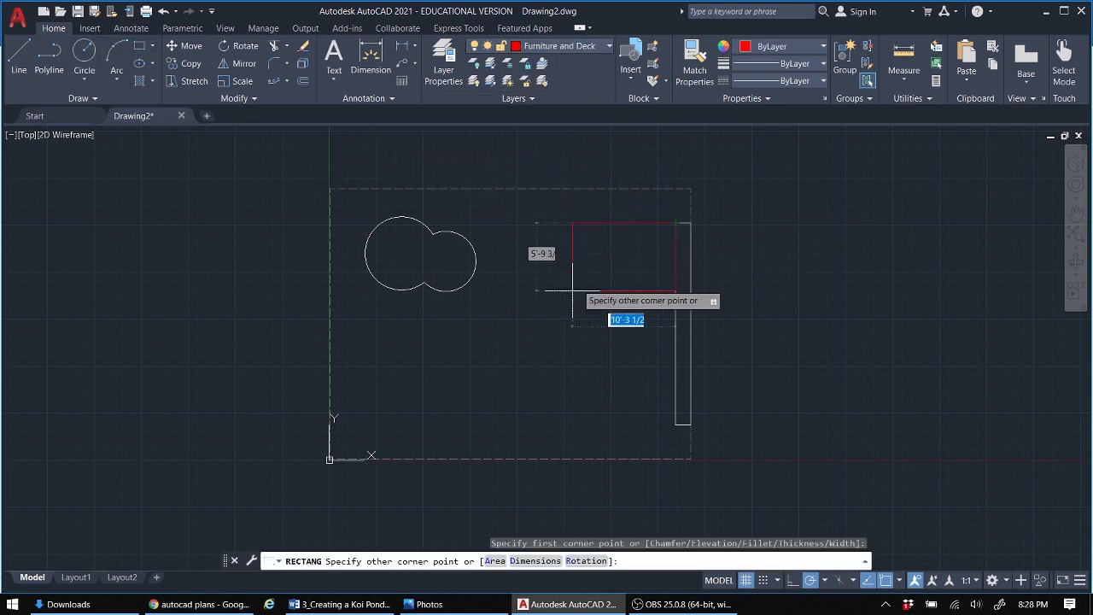
click(556, 425)
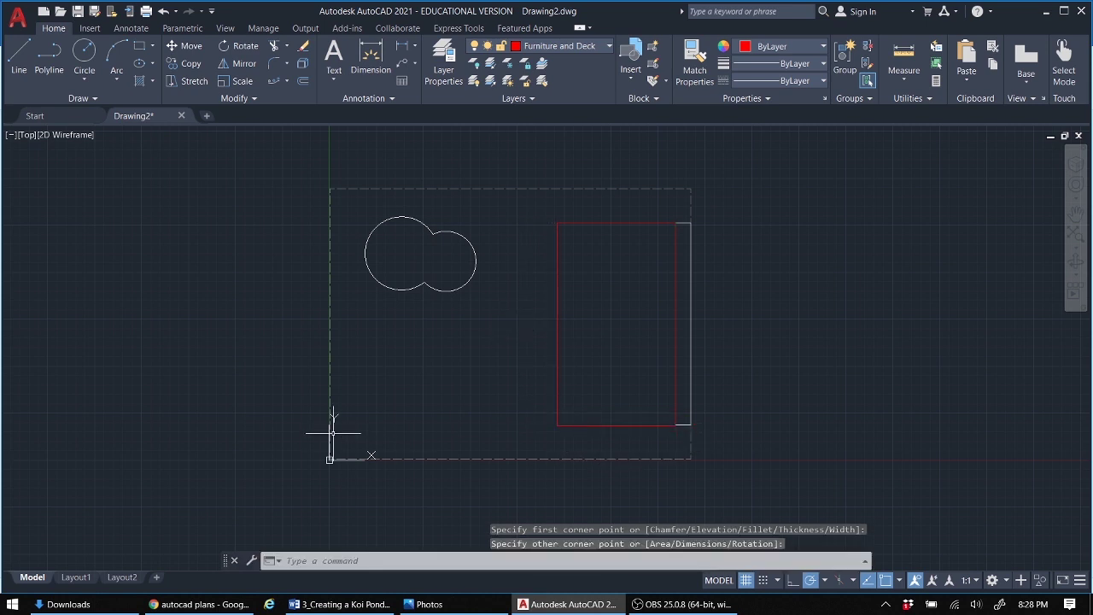
Step: Grip-stretch the deck rectangle's left edge to narrow it slightly
click(562, 248)
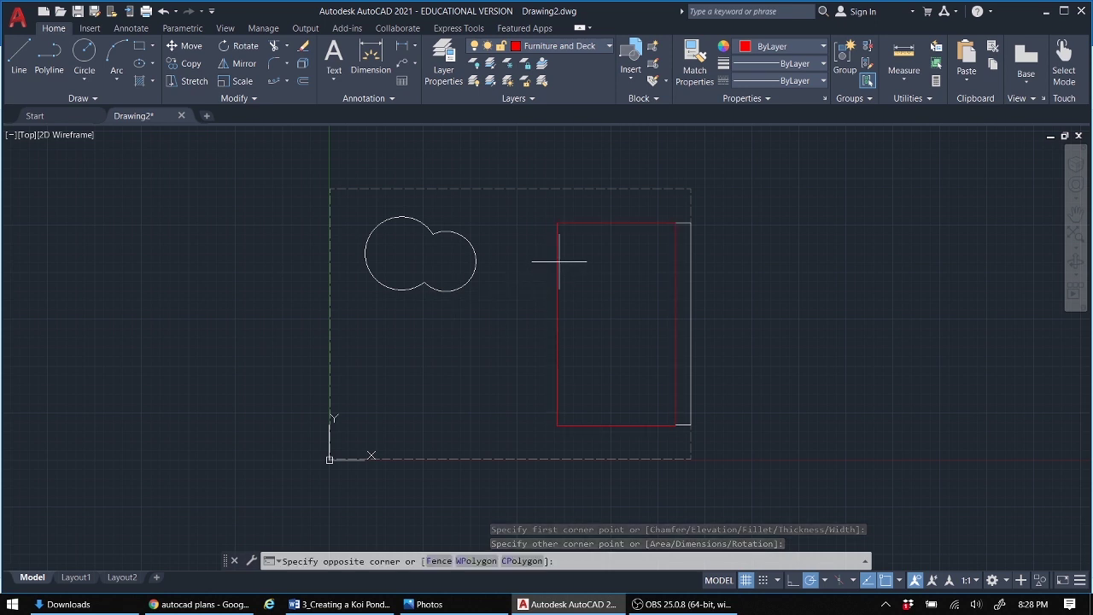
click(554, 261)
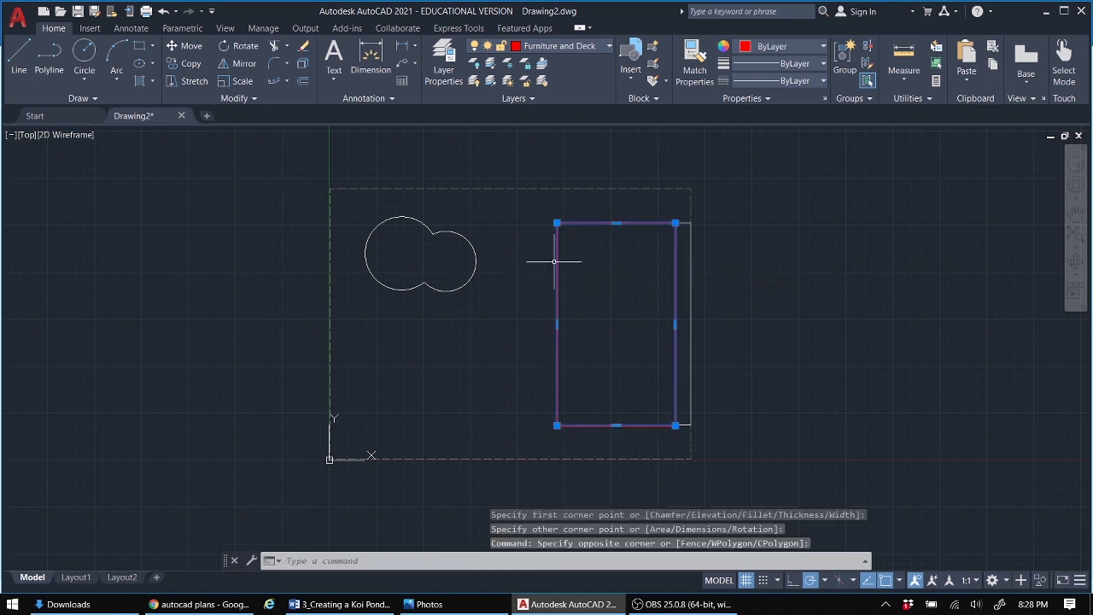
click(557, 323)
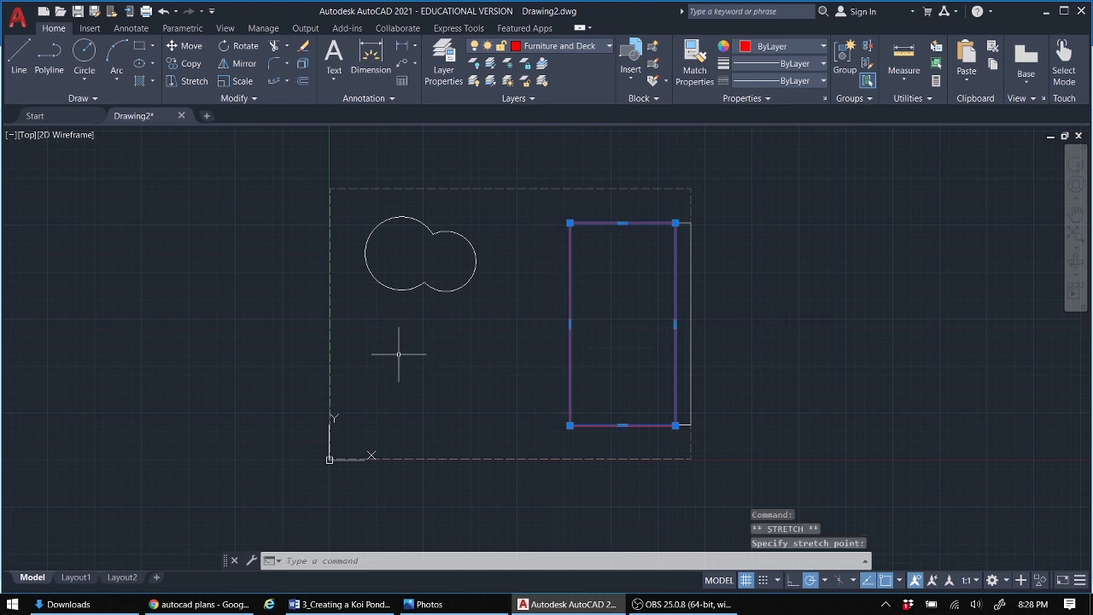
key(Escape)
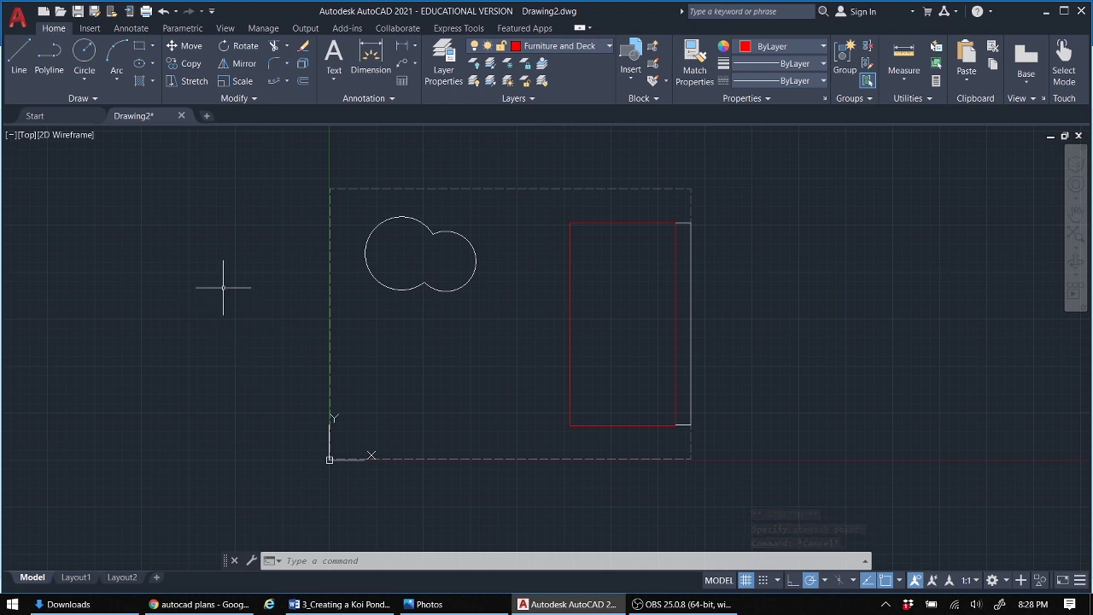
click(287, 81)
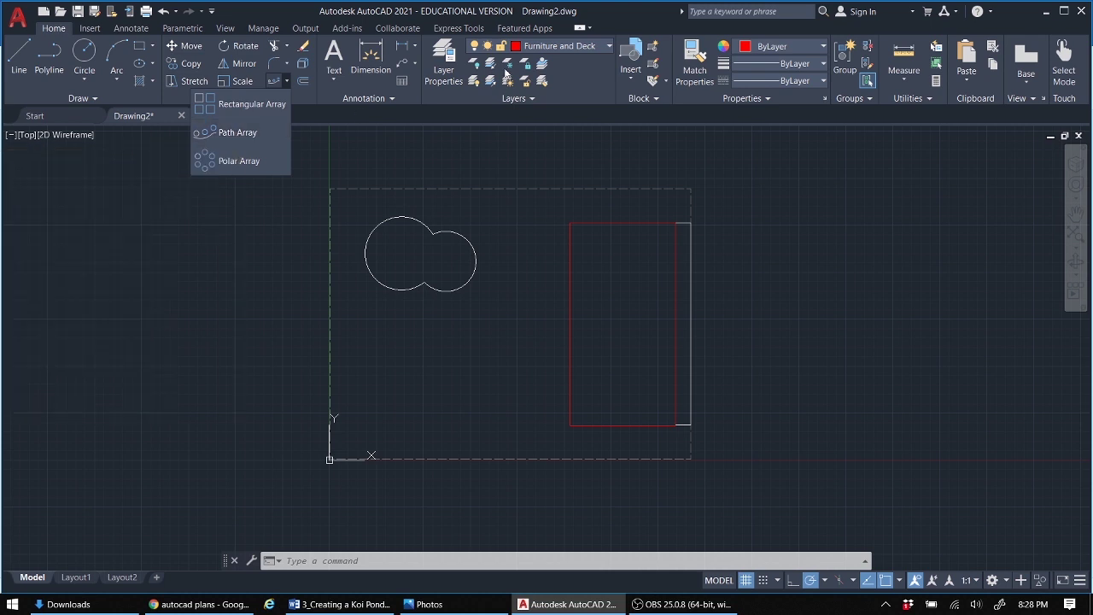
scroll(551, 277, up, 5)
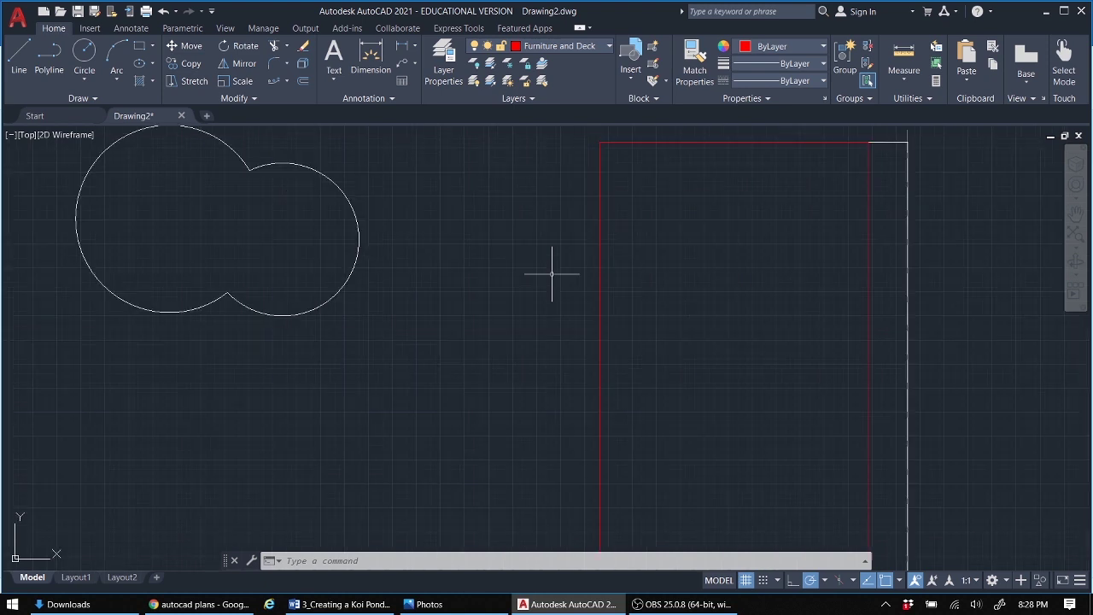
middle_drag(551, 277, 521, 312)
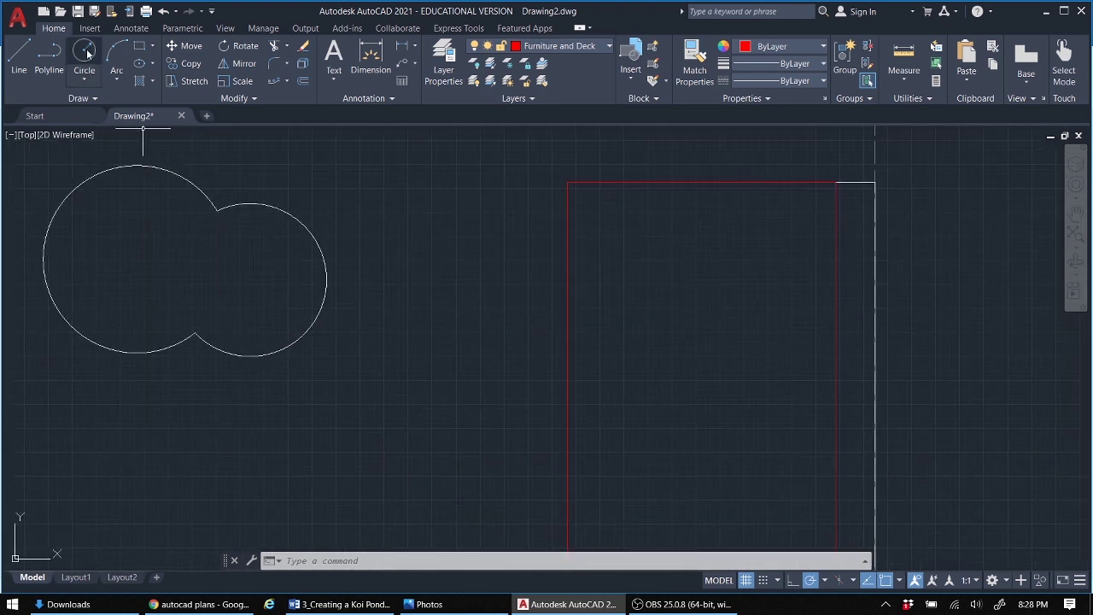
click(50, 55)
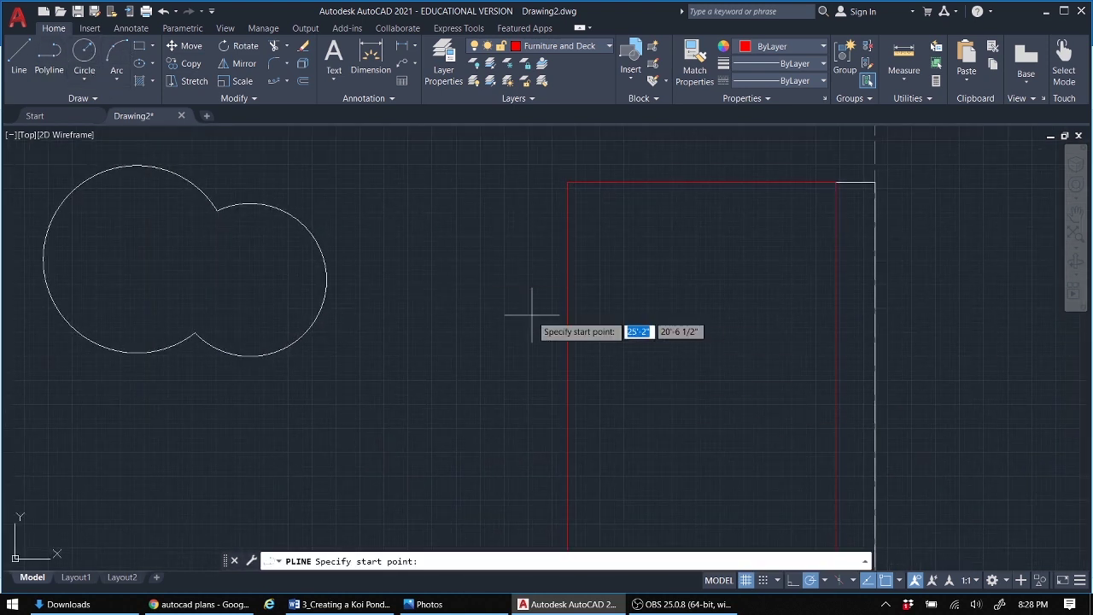
click(424, 604)
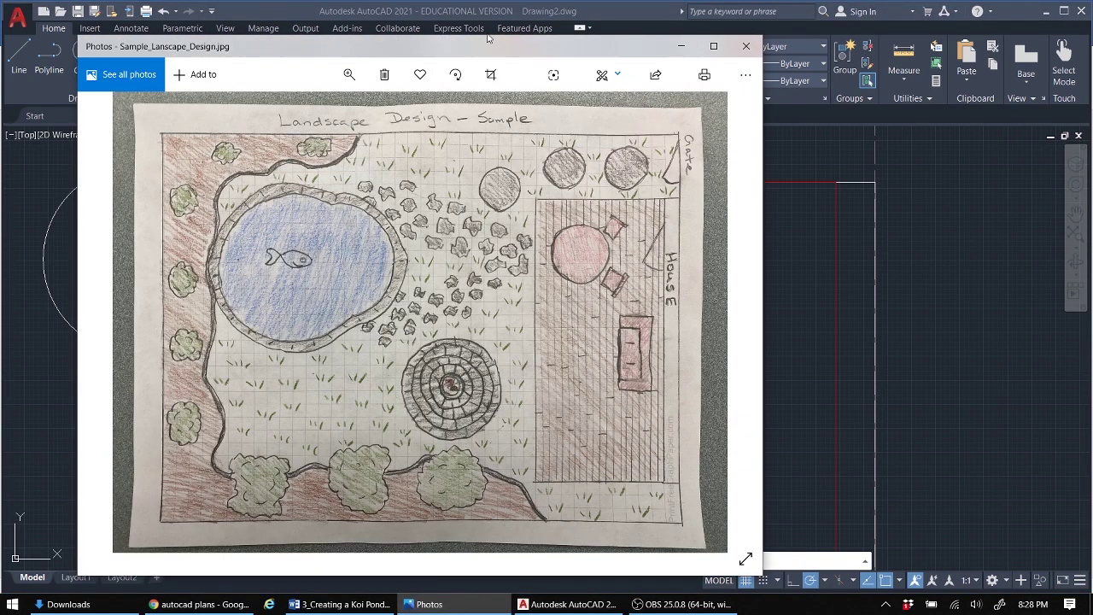
click(619, 30)
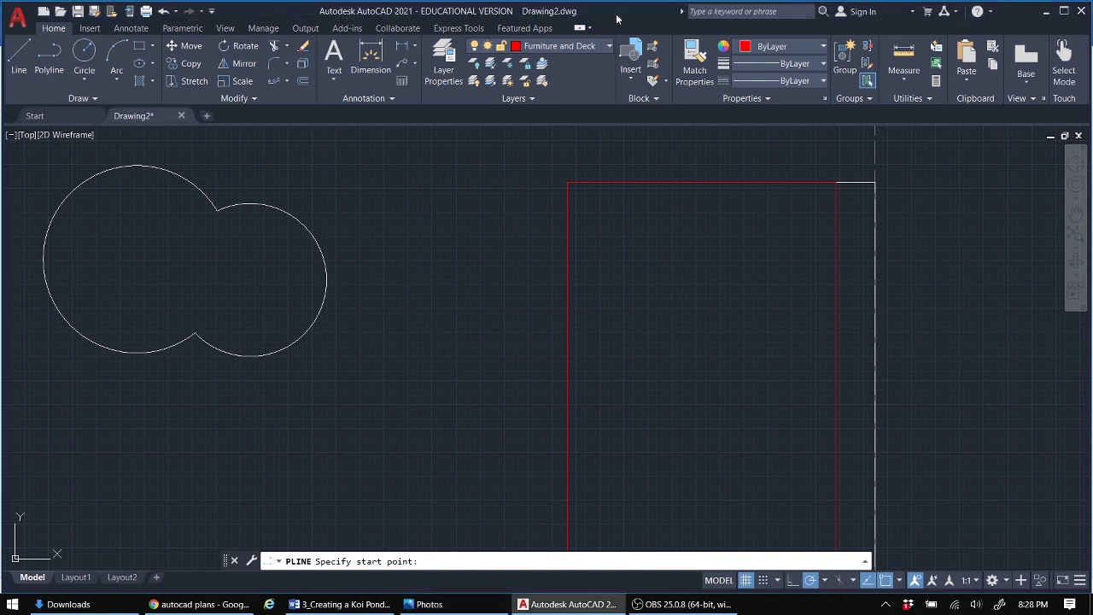
click(557, 292)
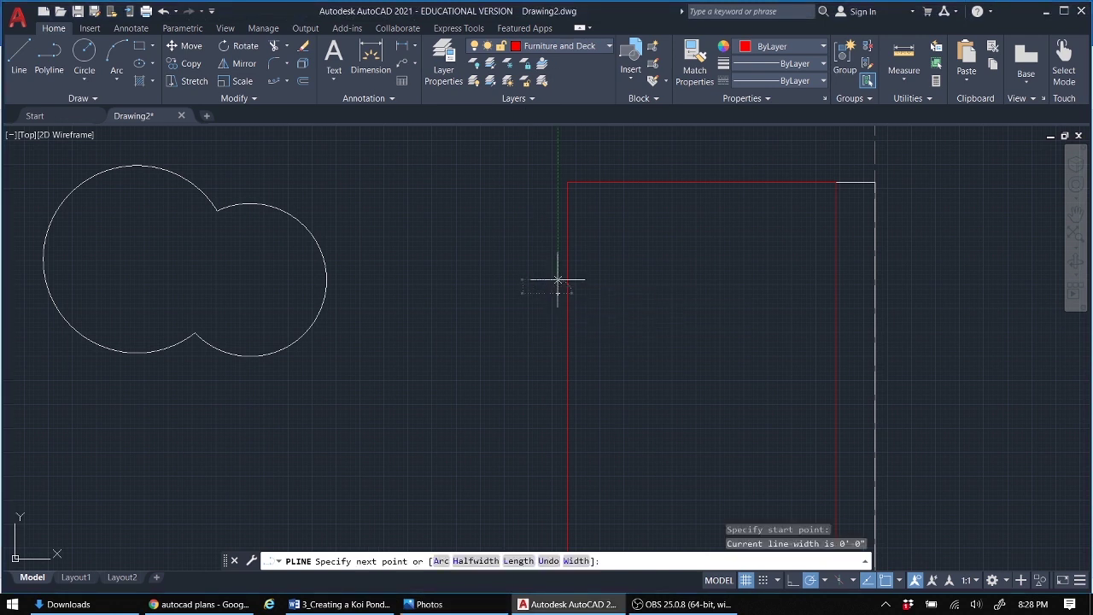
click(558, 280)
click(539, 280)
click(539, 295)
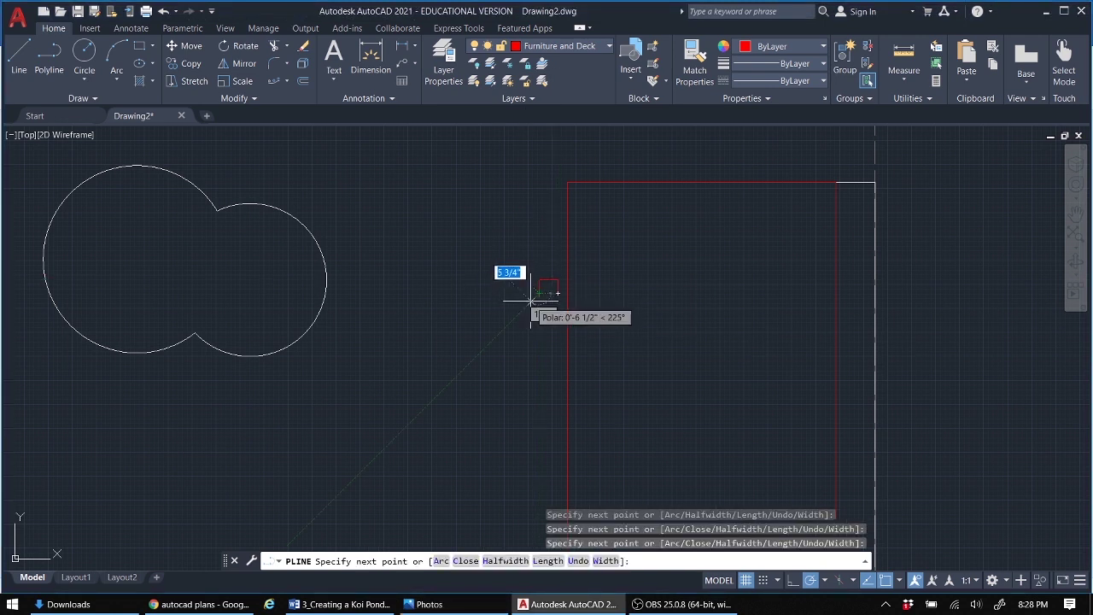
key(Escape)
key(ctrl+z)
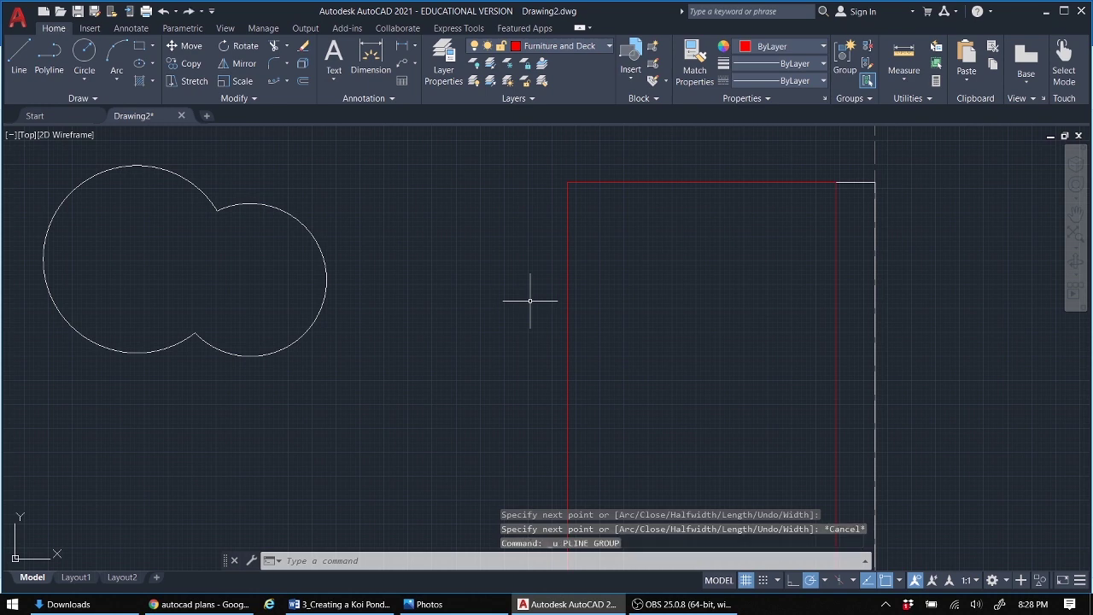
Step: Make Yard Components the current layer and pan the view to the path area
click(606, 53)
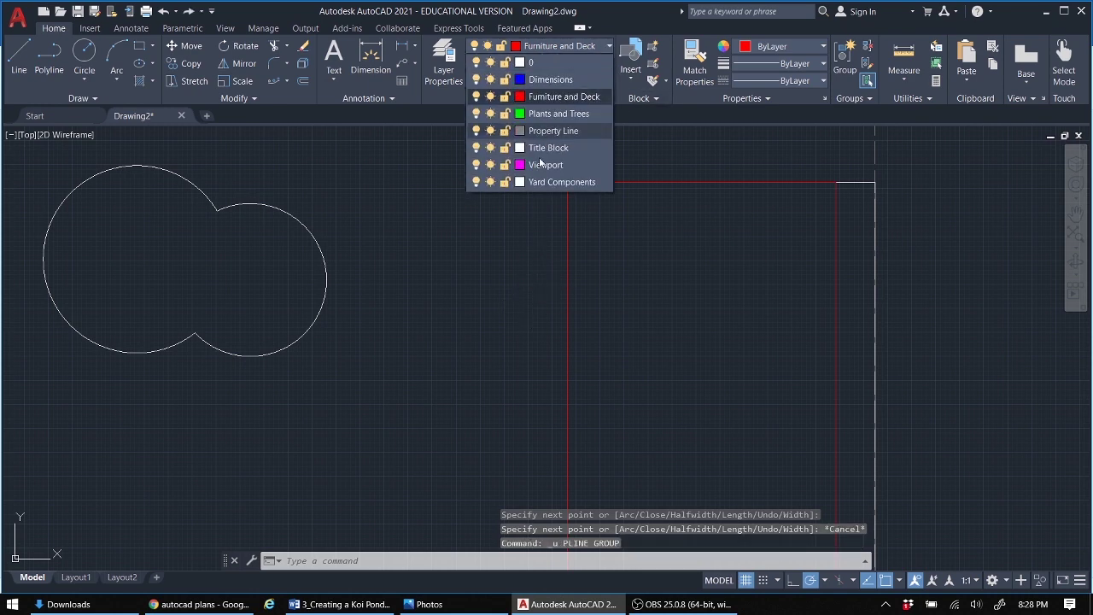
click(553, 186)
scroll(541, 279, up, 3)
scroll(537, 275, down, 3)
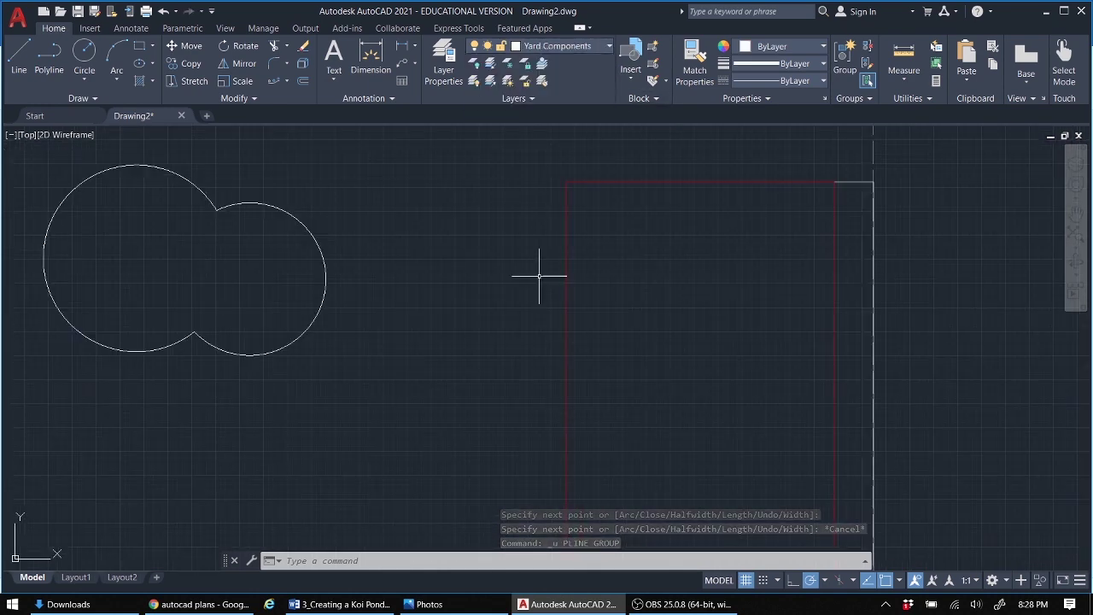
scroll(530, 280, up, 4)
middle_drag(498, 288, 529, 309)
Step: Draw the first irregular flagstone outline as a closed polyline left of the deck
click(46, 61)
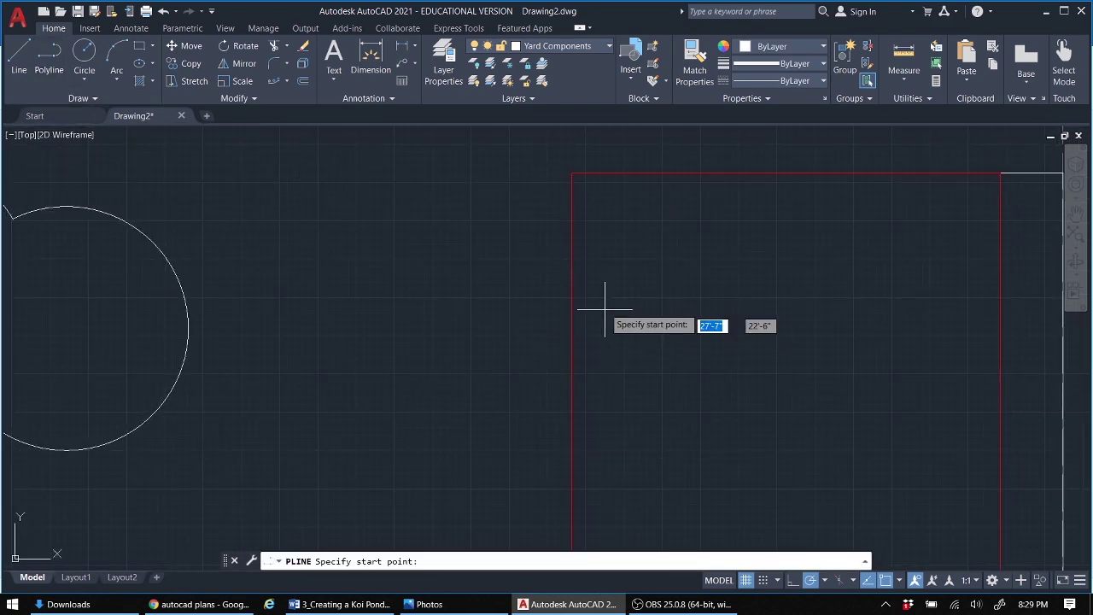
click(558, 282)
click(547, 263)
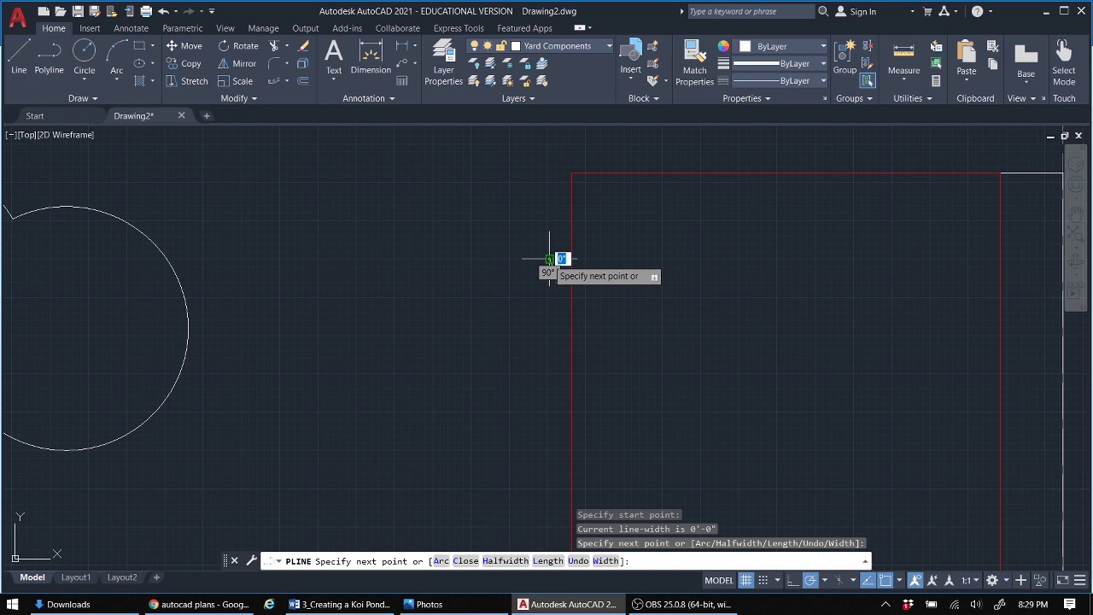
click(518, 261)
click(537, 275)
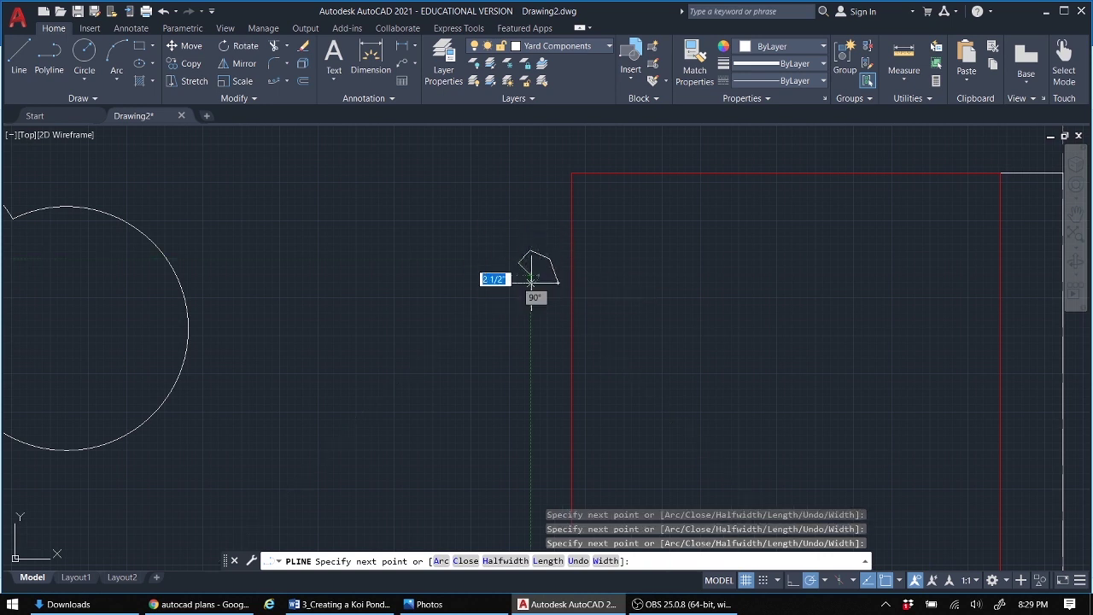
click(518, 291)
click(549, 298)
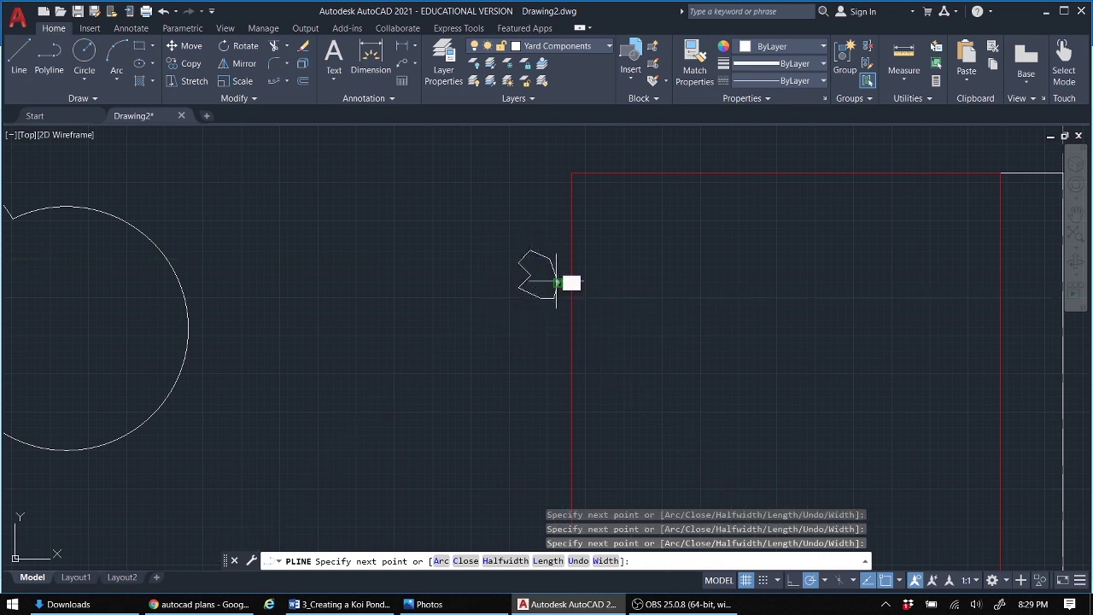
right_click(561, 286)
click(593, 293)
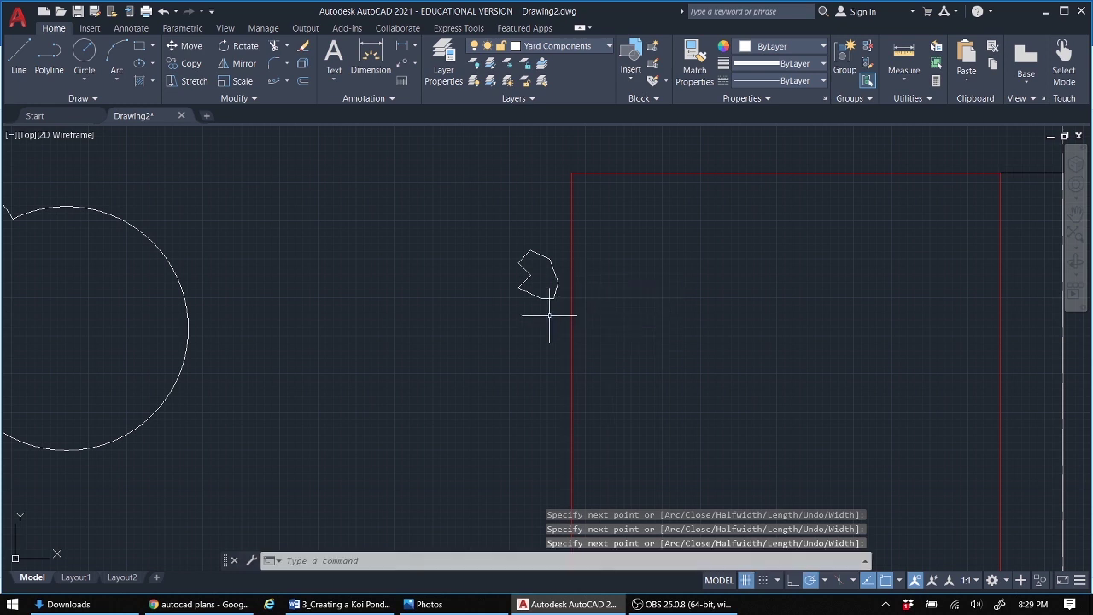
Step: Draw a second flagstone outline just below the first
right_click(553, 313)
click(577, 324)
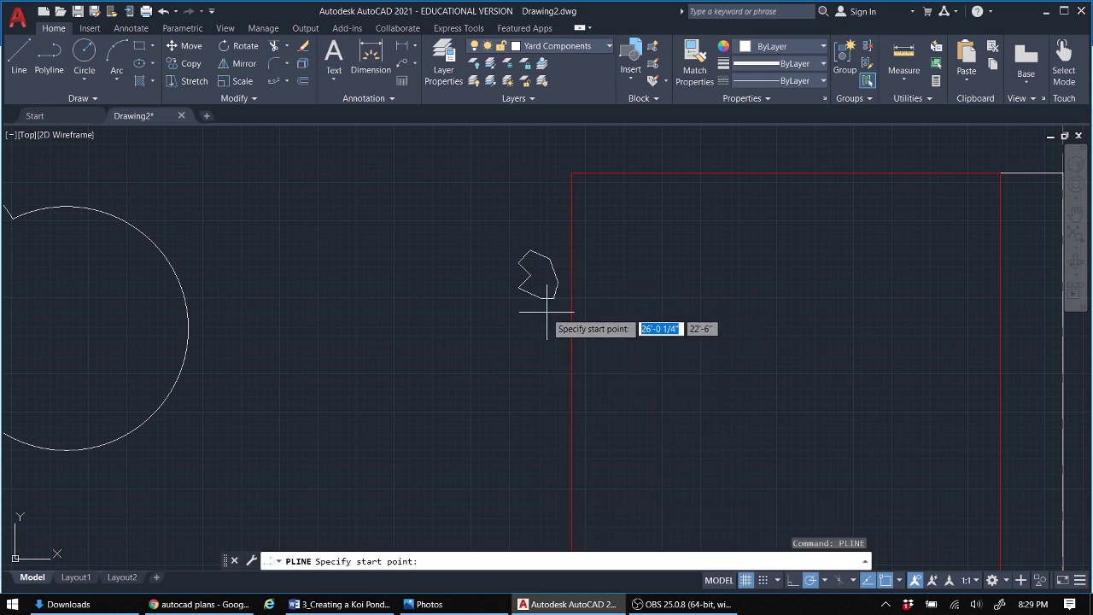
click(551, 308)
click(525, 321)
click(523, 341)
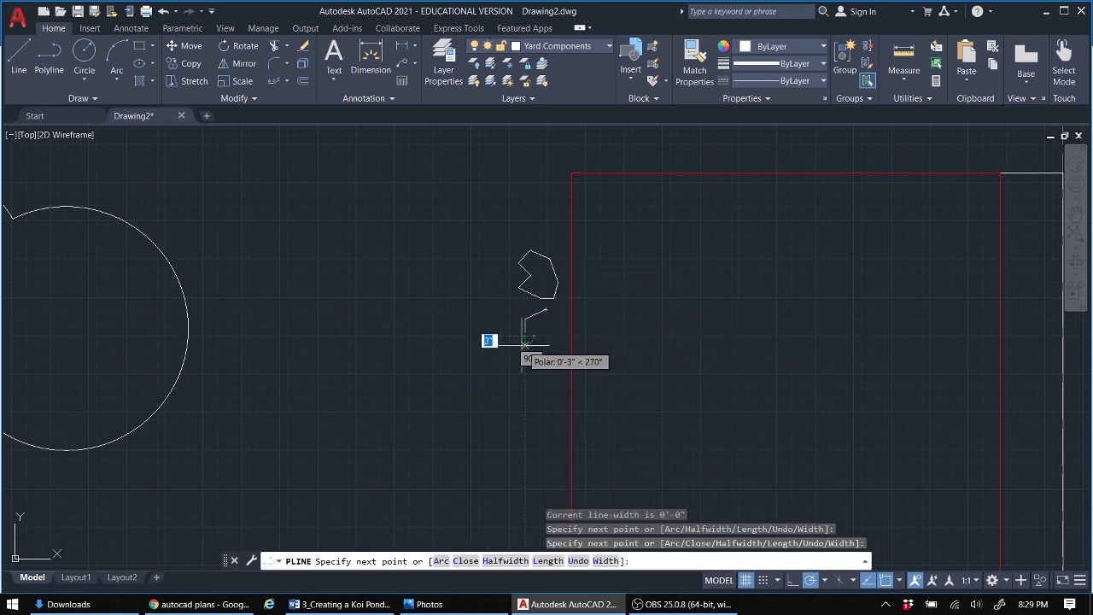
click(535, 358)
click(551, 345)
click(552, 329)
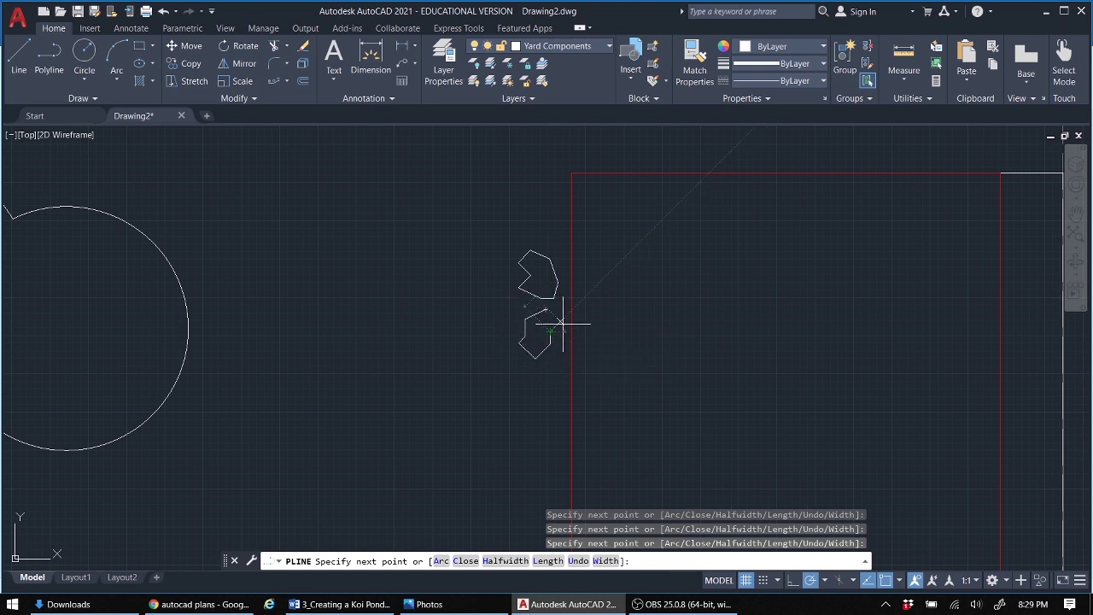
right_click(544, 308)
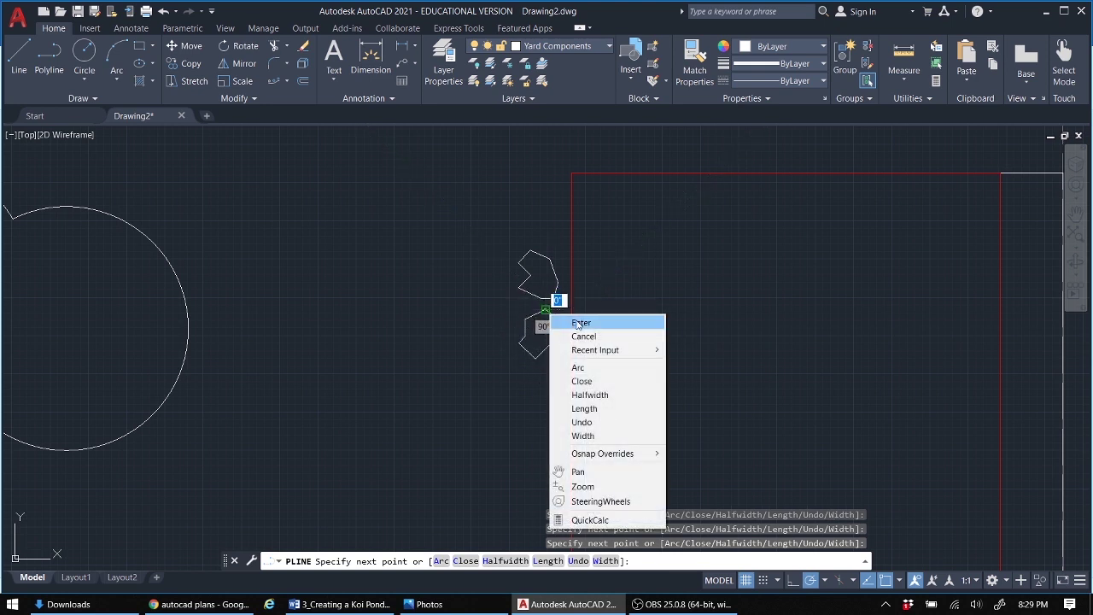
click(580, 322)
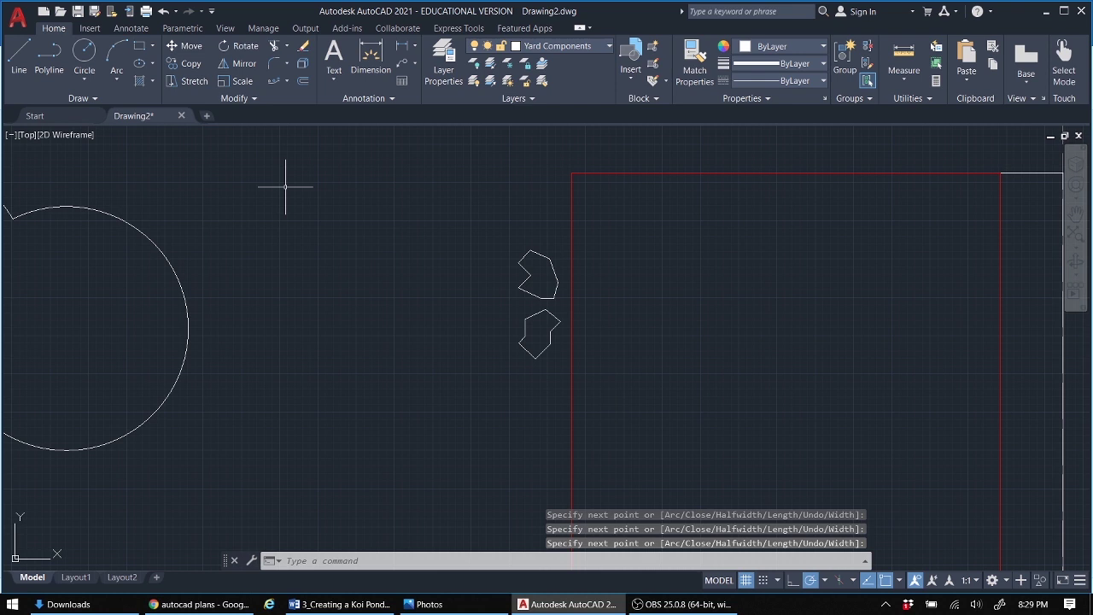
Step: Draw a third flagstone outline to the left of the first two
right_click(313, 202)
click(346, 210)
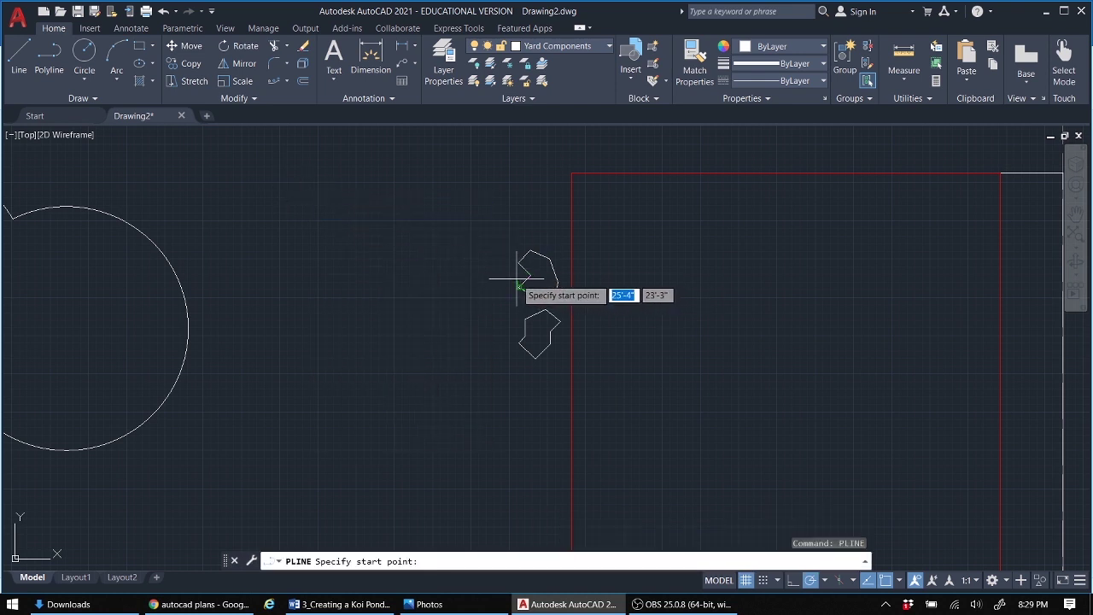
click(506, 283)
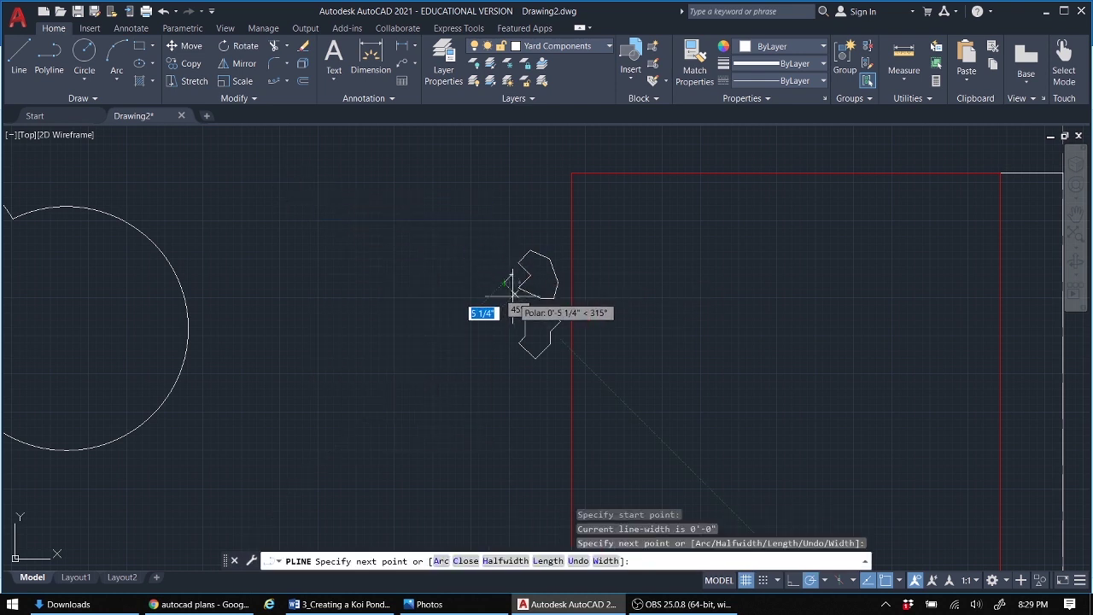
click(516, 296)
click(516, 317)
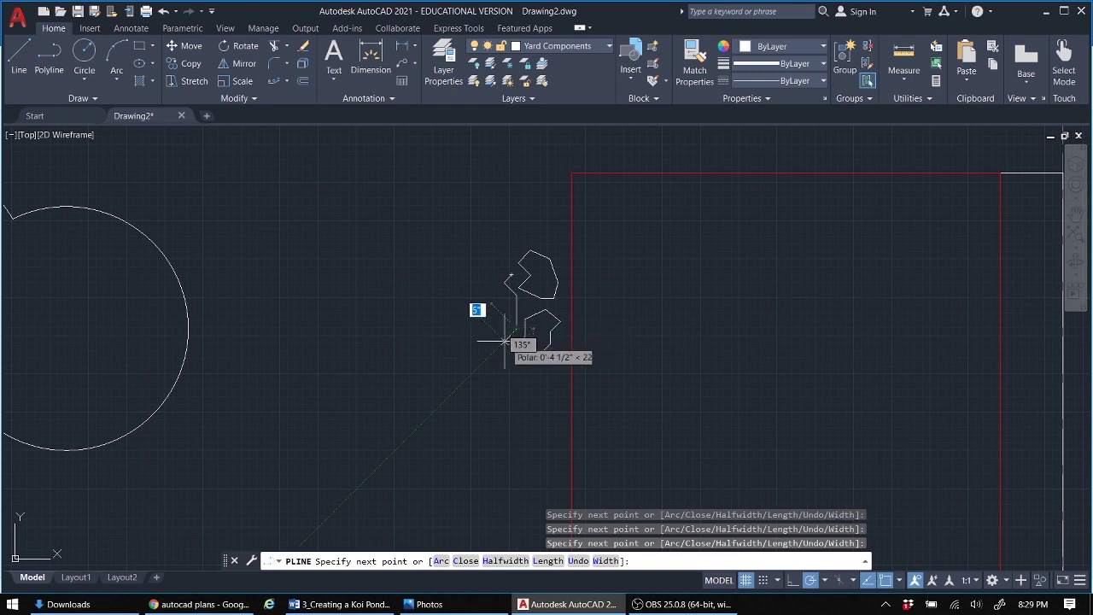
click(488, 340)
click(503, 344)
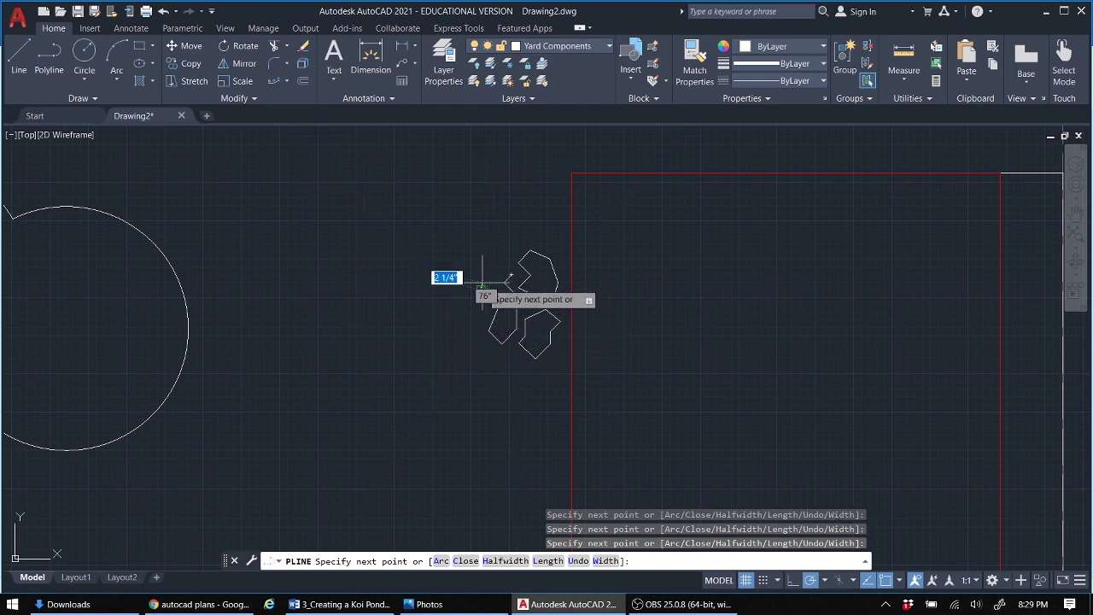
right_click(508, 267)
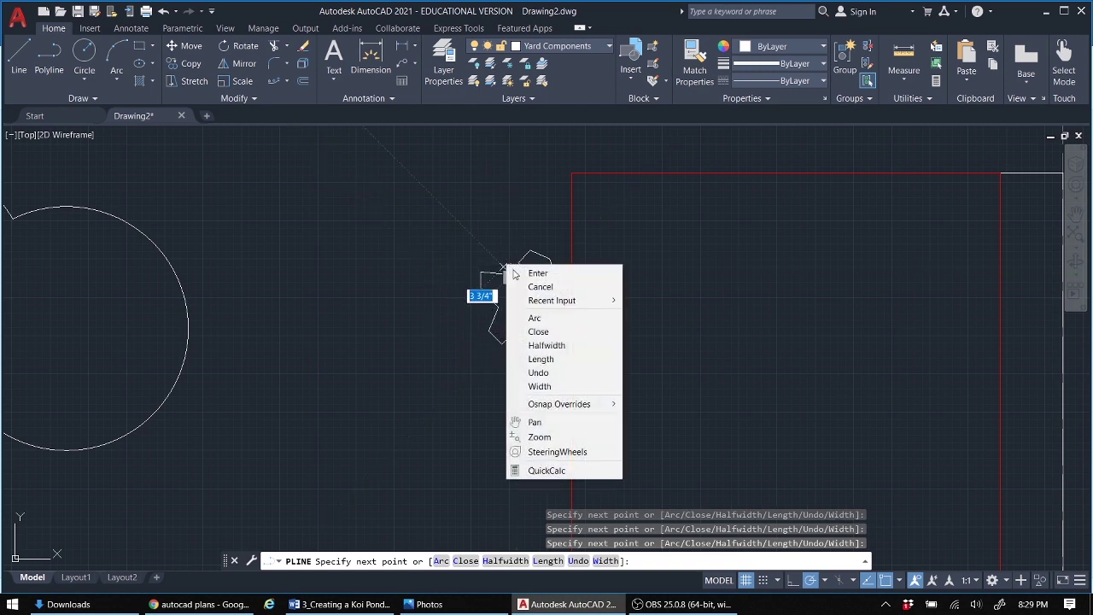
click(518, 273)
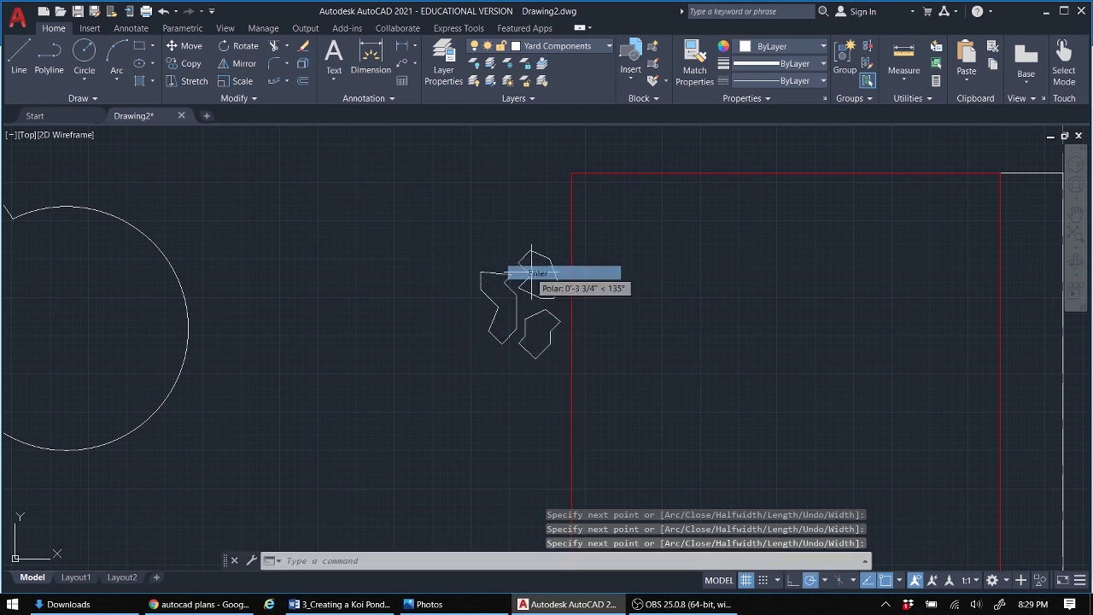
Step: Draw a fourth flagstone outline at the lower left of the cluster
right_click(292, 230)
click(311, 239)
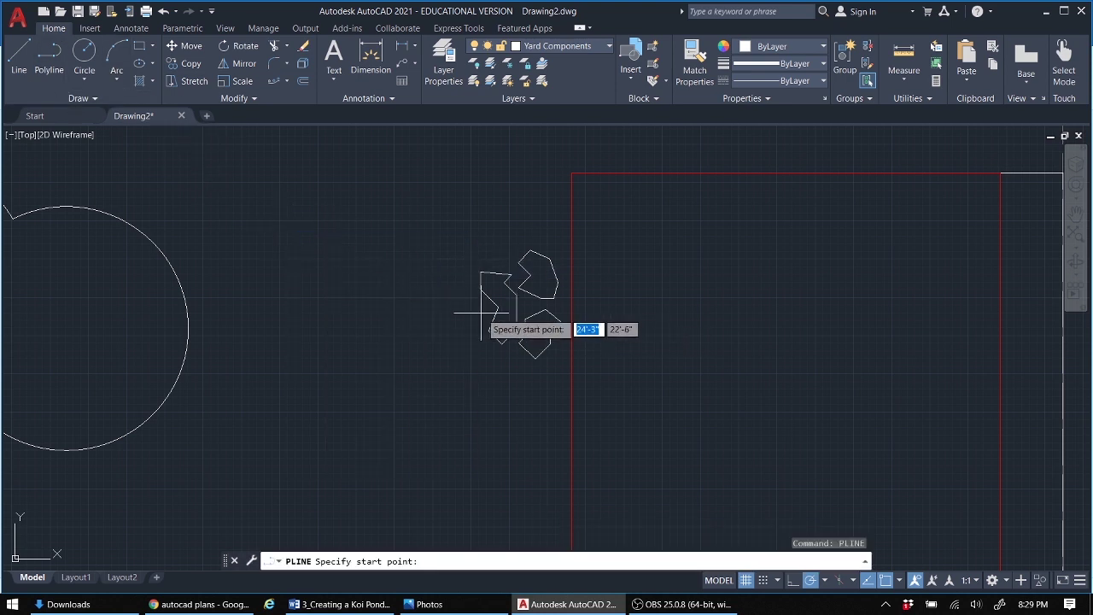
click(490, 337)
click(469, 339)
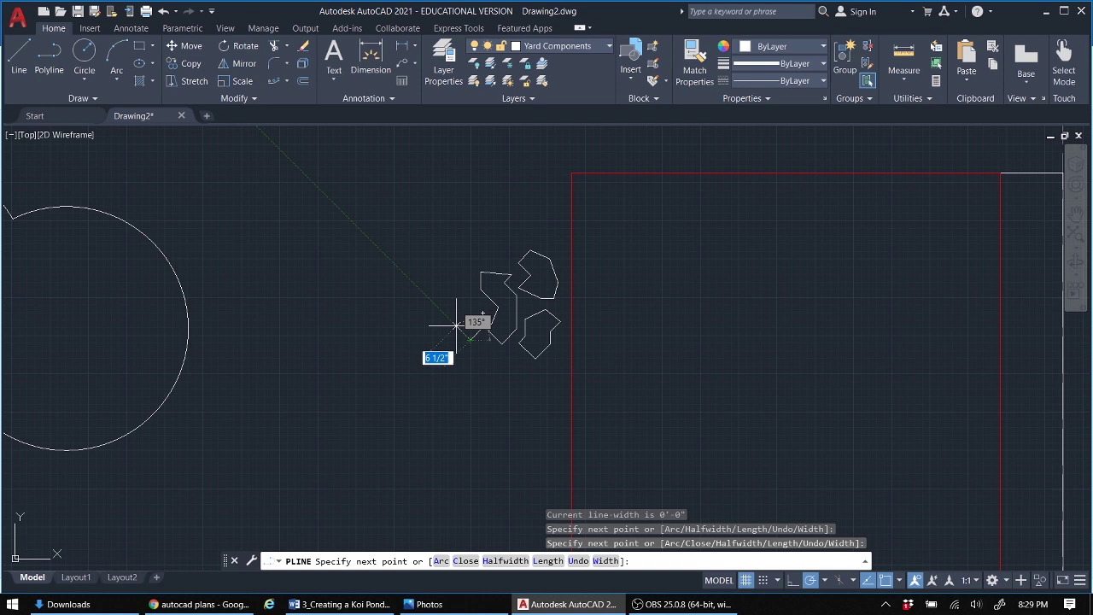
click(456, 325)
click(457, 303)
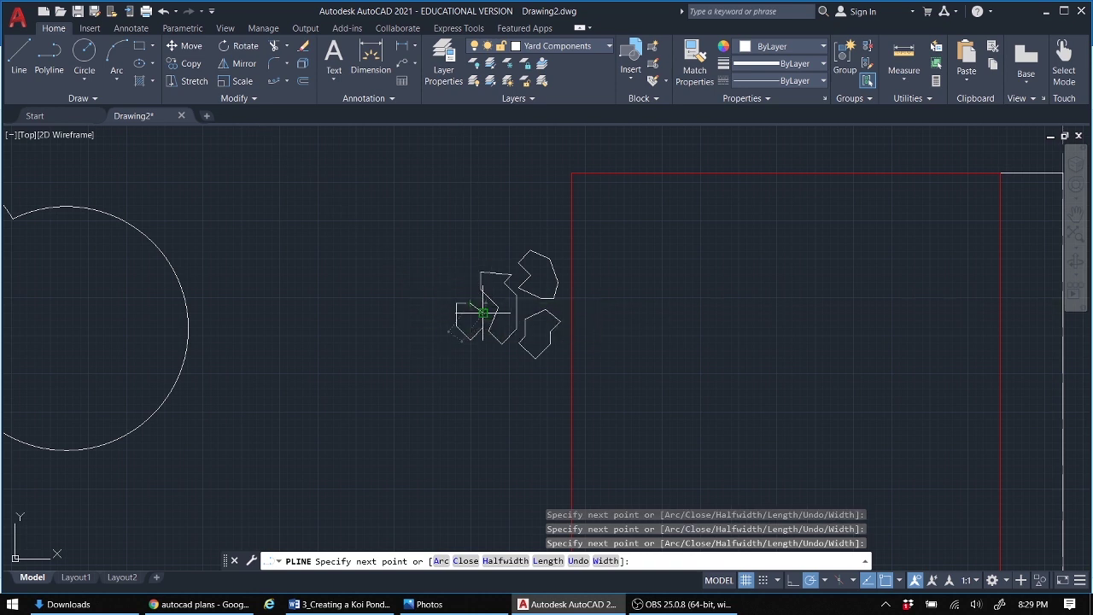
right_click(483, 312)
click(541, 321)
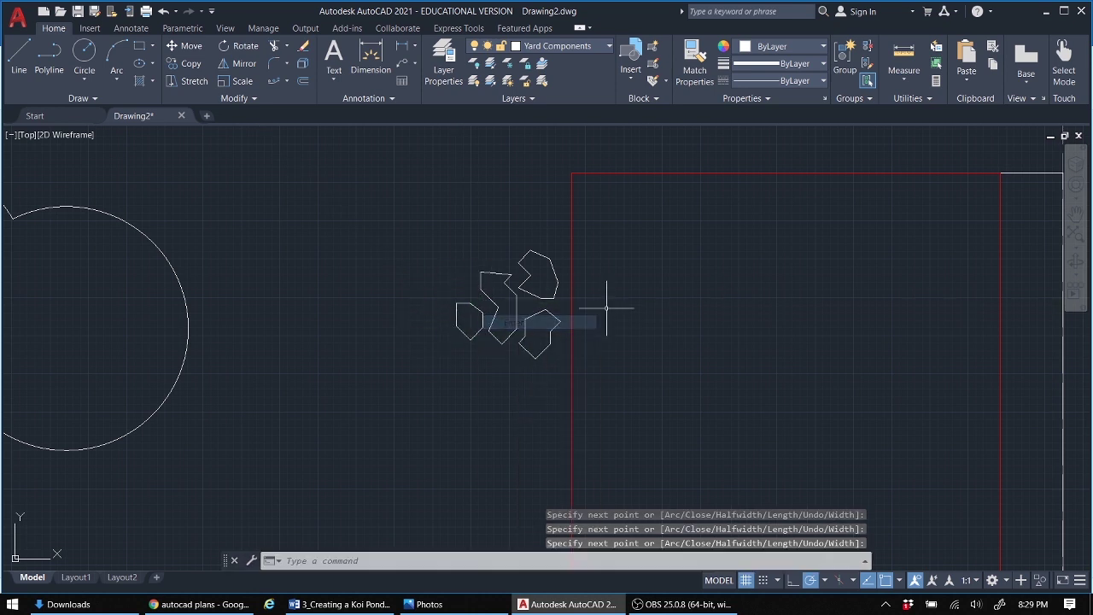
Step: Draw and close a fifth flagstone outline at the cluster's upper left
click(60, 55)
click(514, 248)
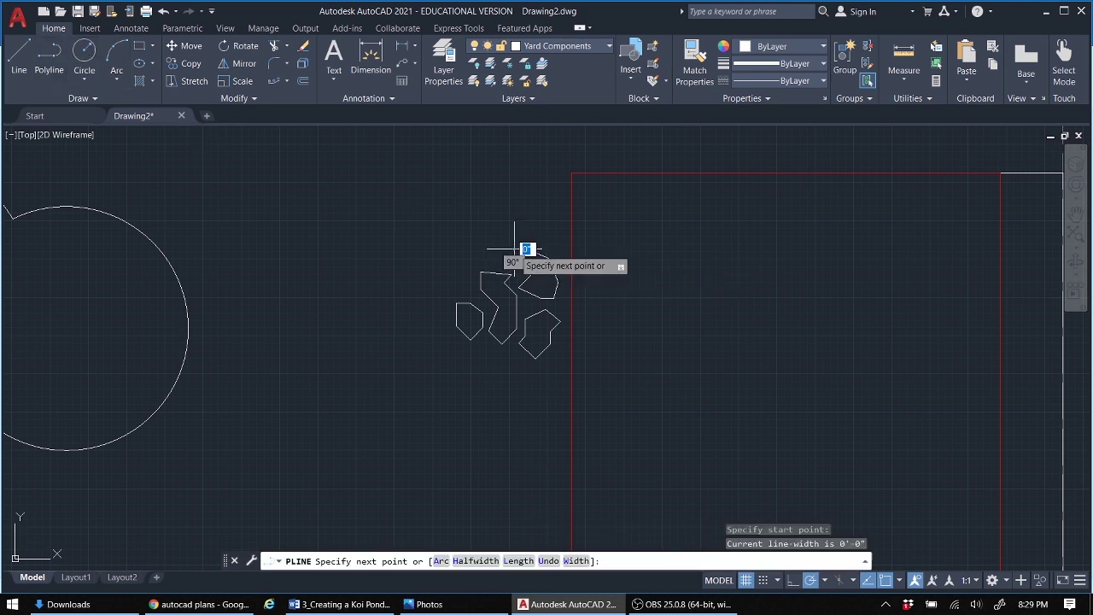
click(514, 245)
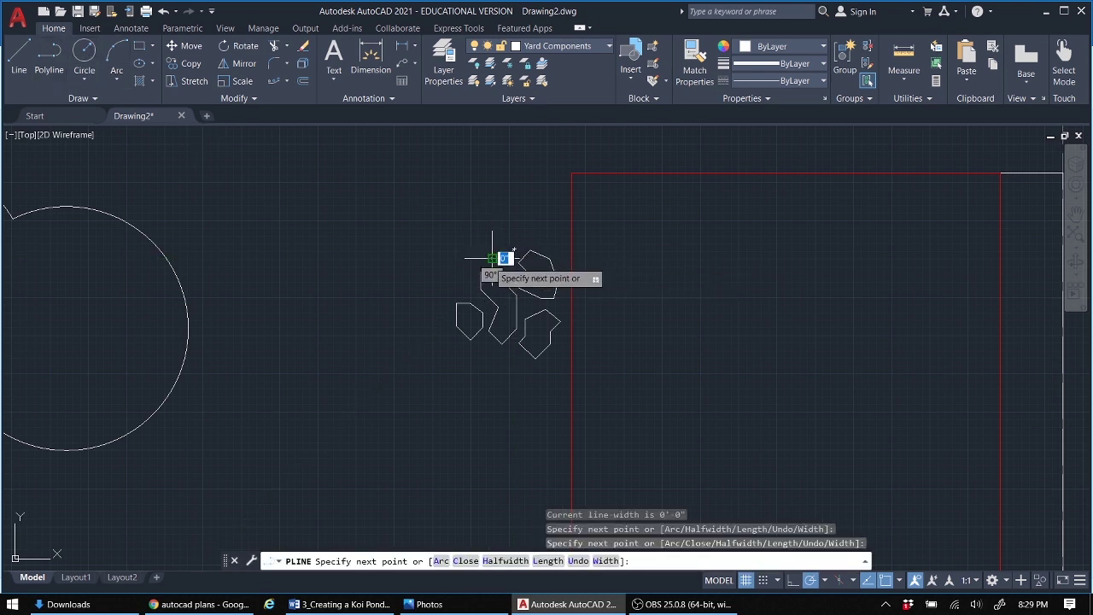
click(475, 258)
click(472, 282)
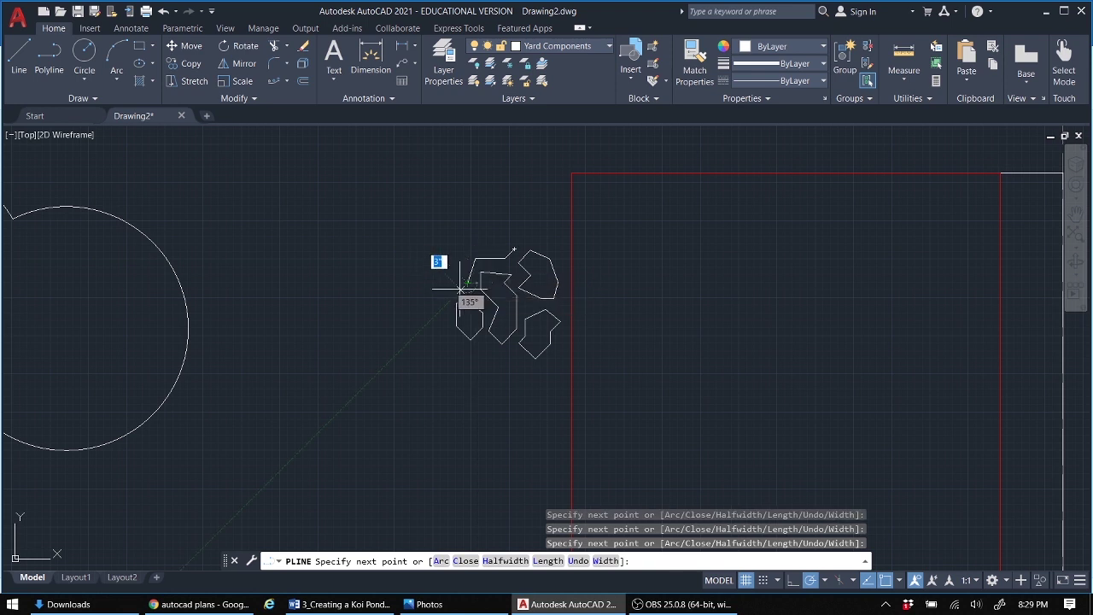
click(460, 288)
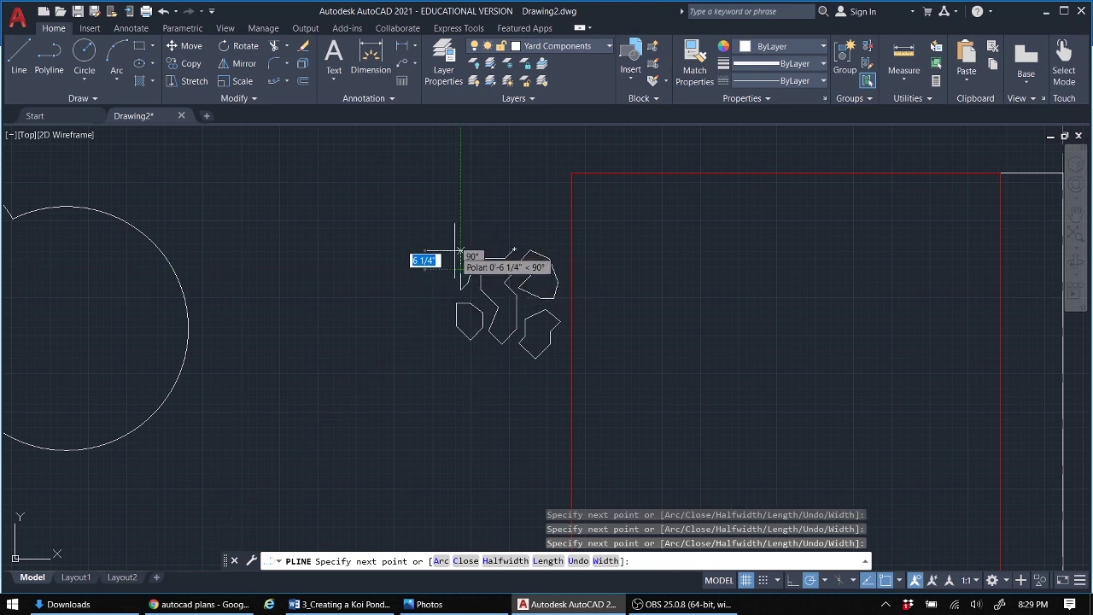
click(450, 256)
click(467, 239)
click(498, 238)
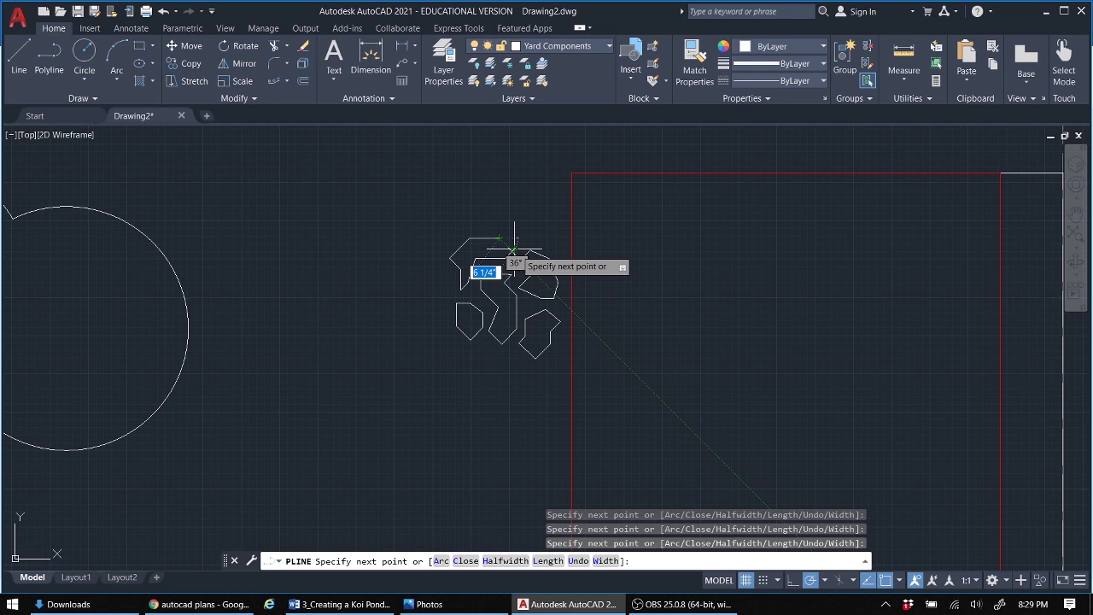
right_click(514, 249)
click(556, 319)
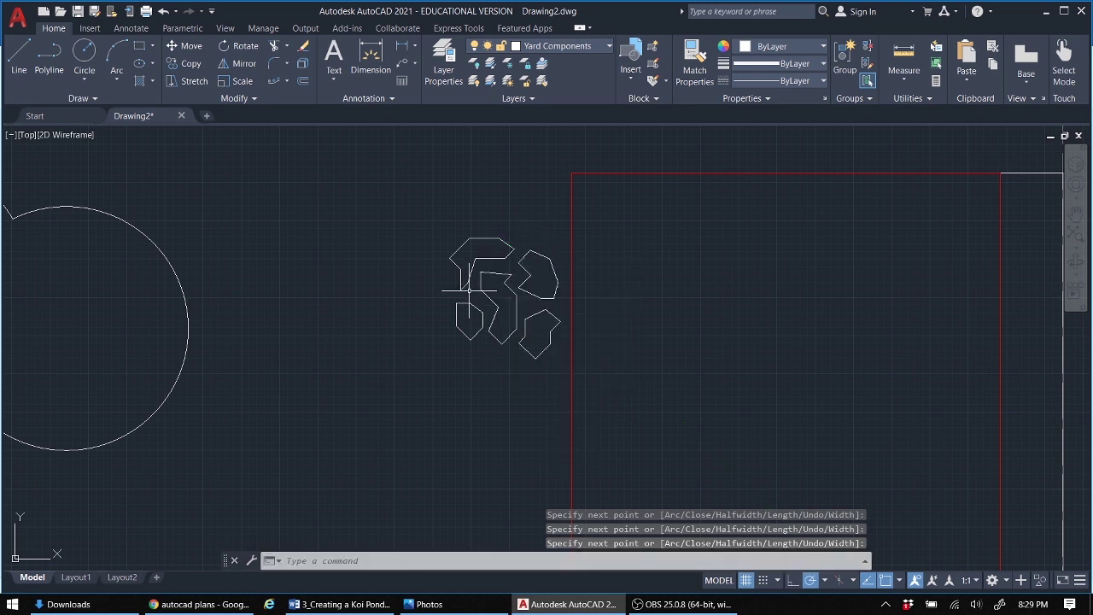
Step: Draw a curved arc from the flagstones to the pond circle as the path
click(121, 56)
click(425, 285)
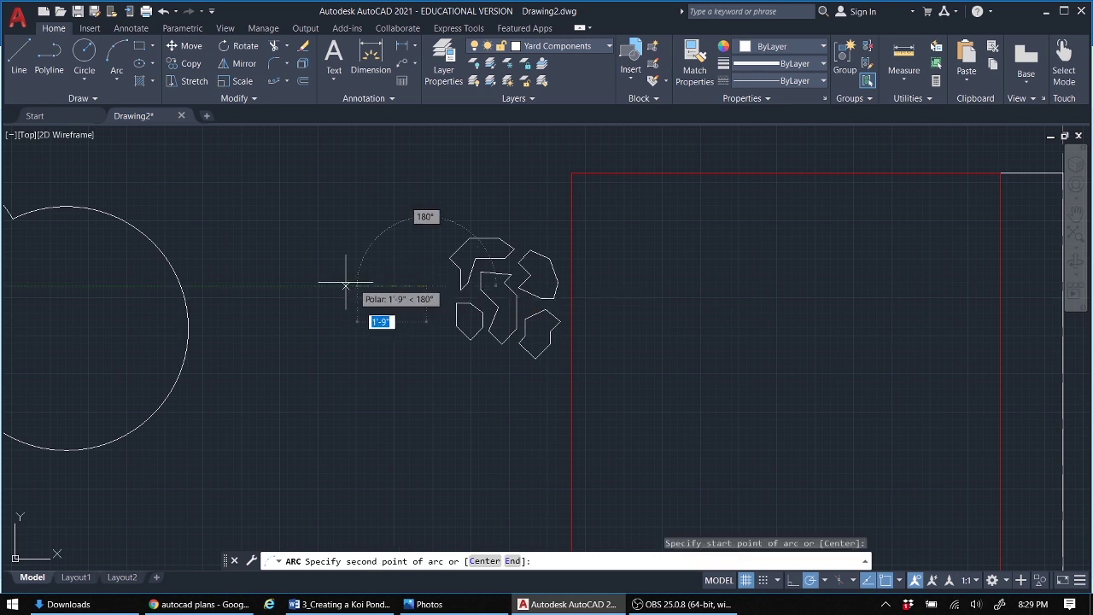
click(166, 227)
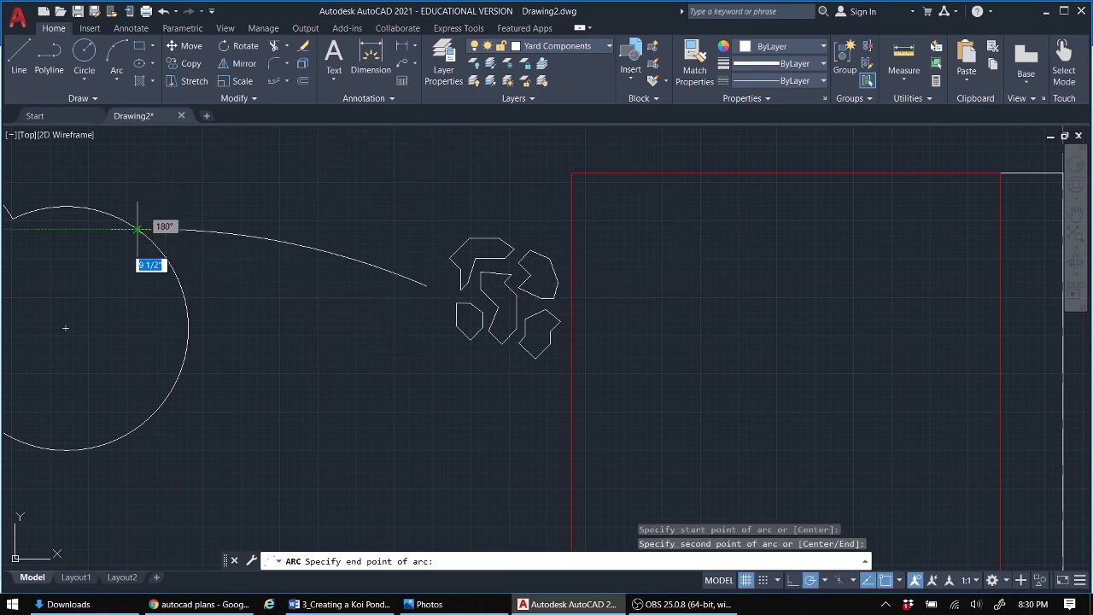
click(132, 239)
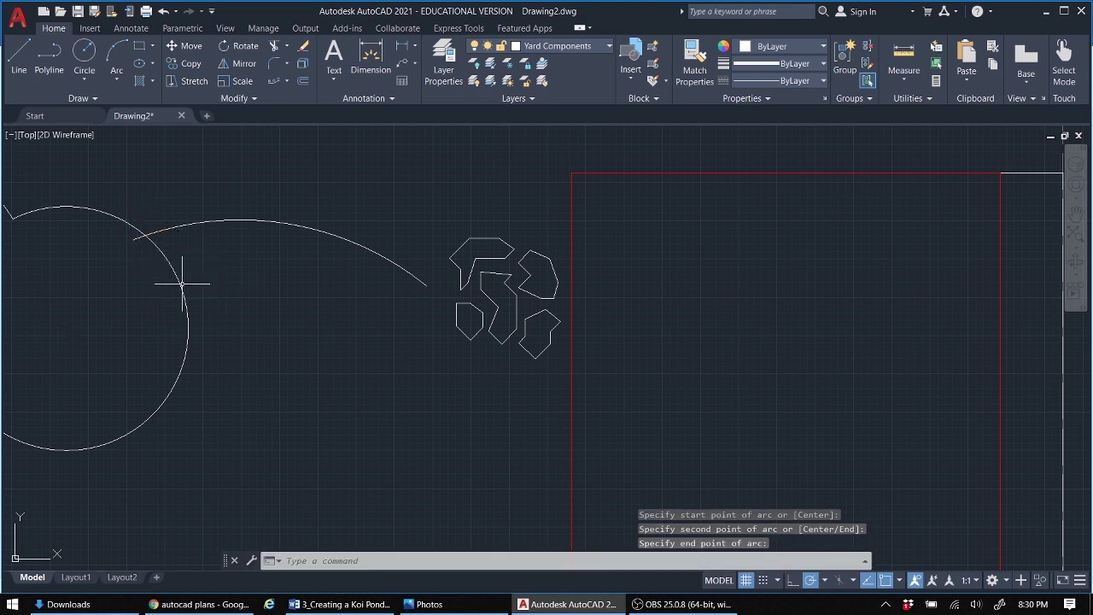
Step: Start a path array of the five flagstone outlines along the arc
click(286, 80)
click(231, 132)
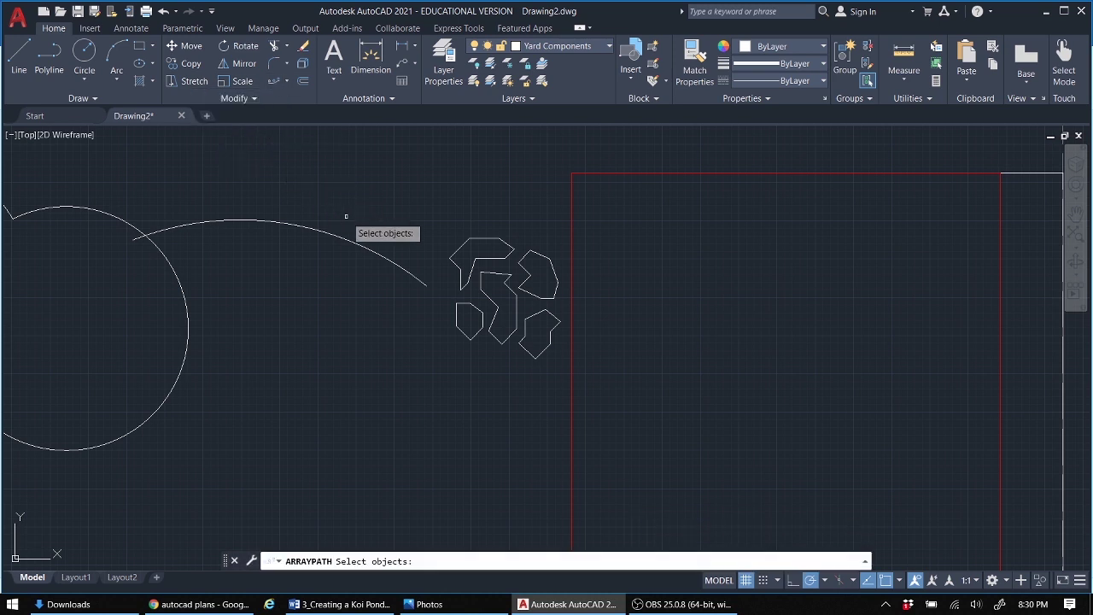
click(533, 378)
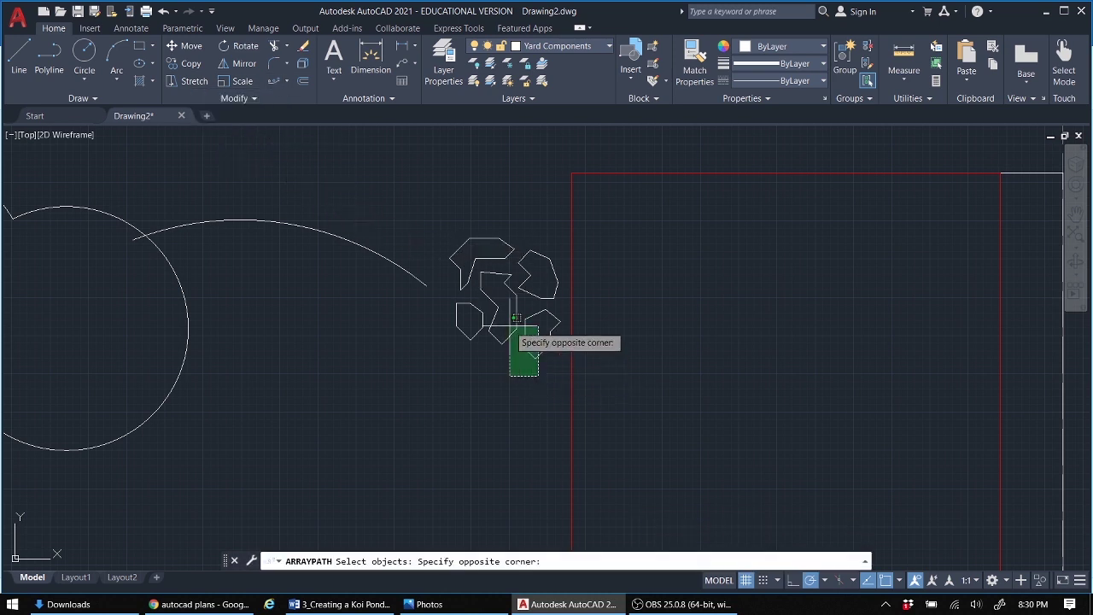
click(472, 219)
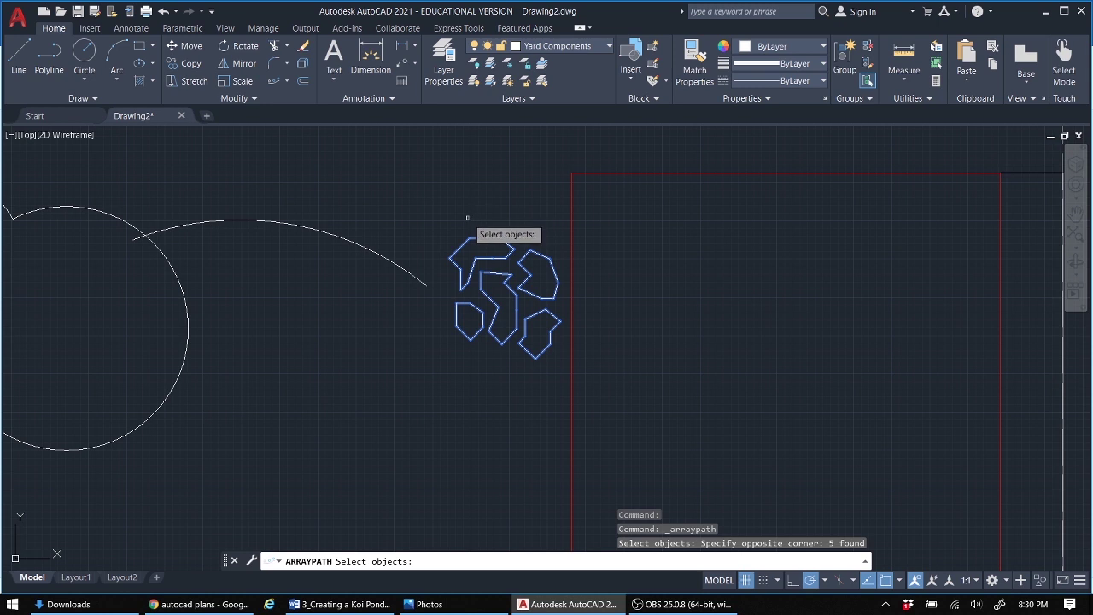
key(Return)
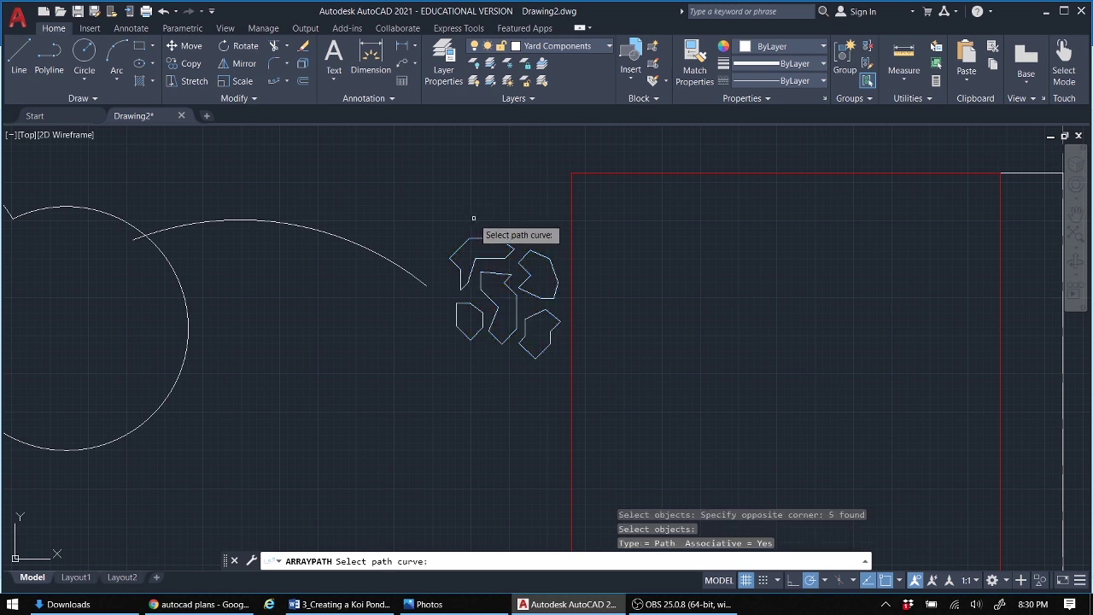
click(385, 259)
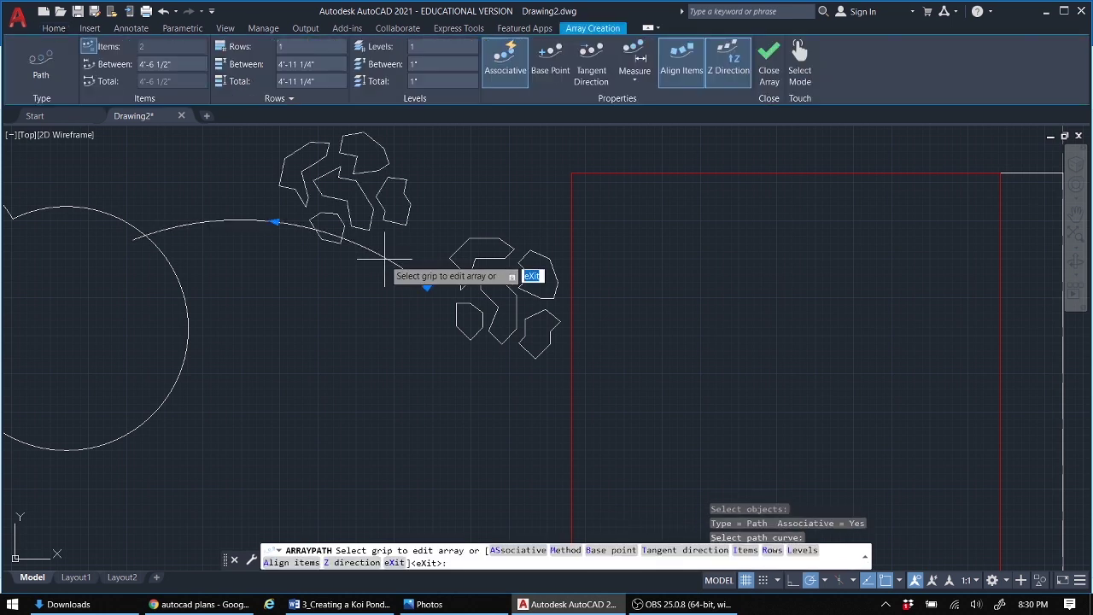
Step: Set the array to 4 items spaced 2'-7 1/4" apart and finish it
scroll(318, 298, down, 4)
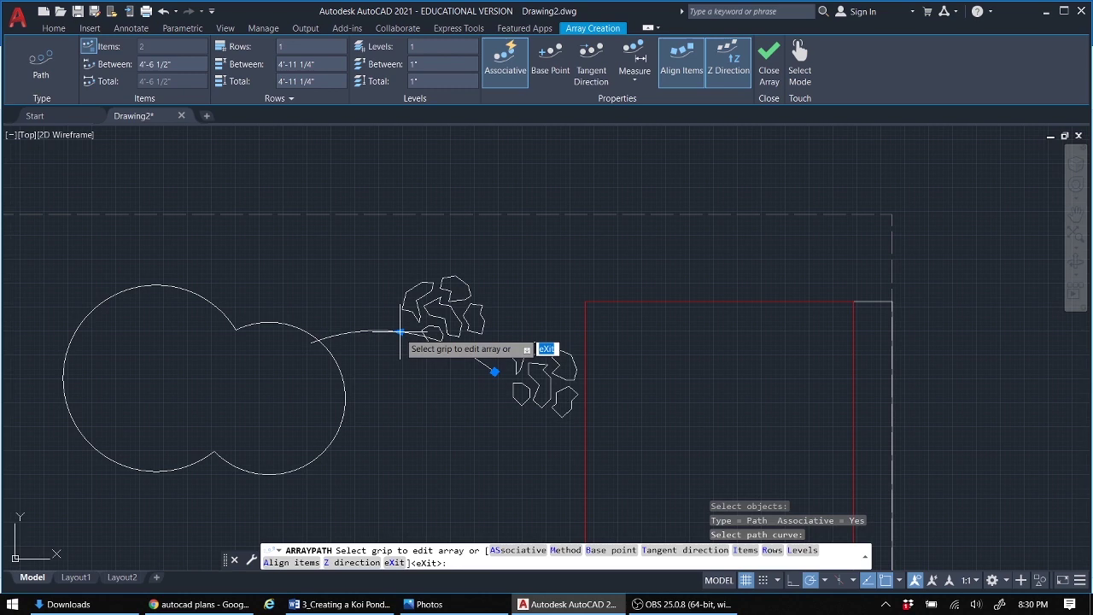
click(494, 371)
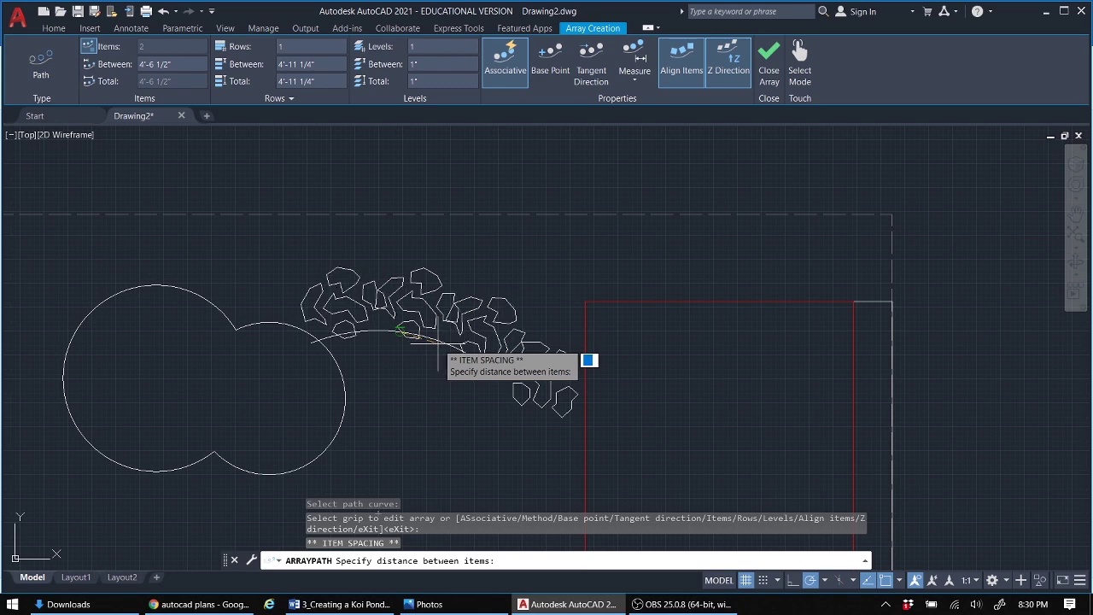
key(Escape)
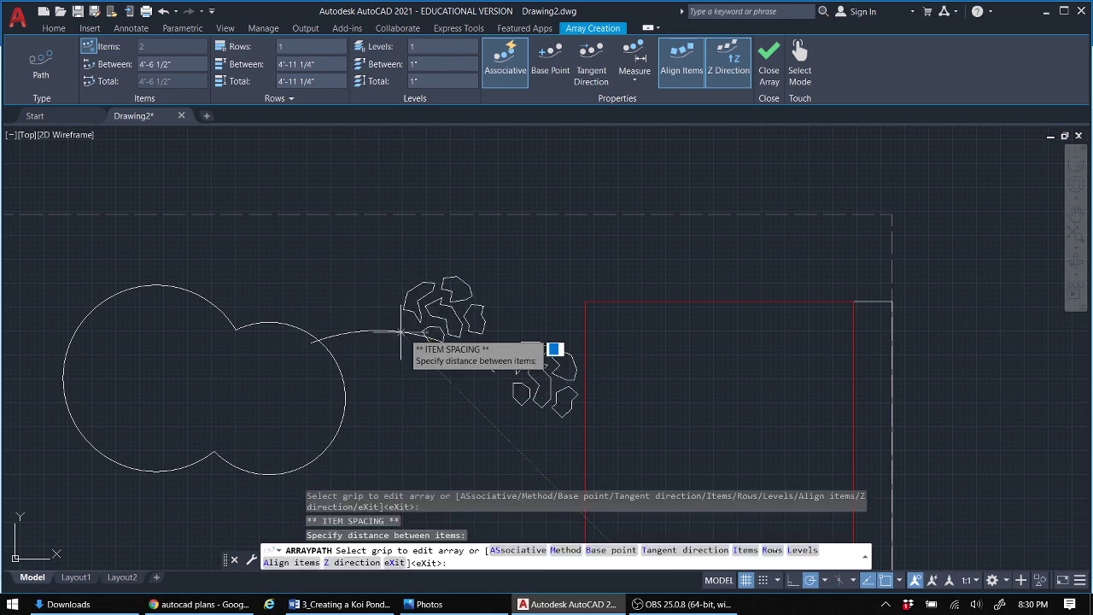
click(401, 332)
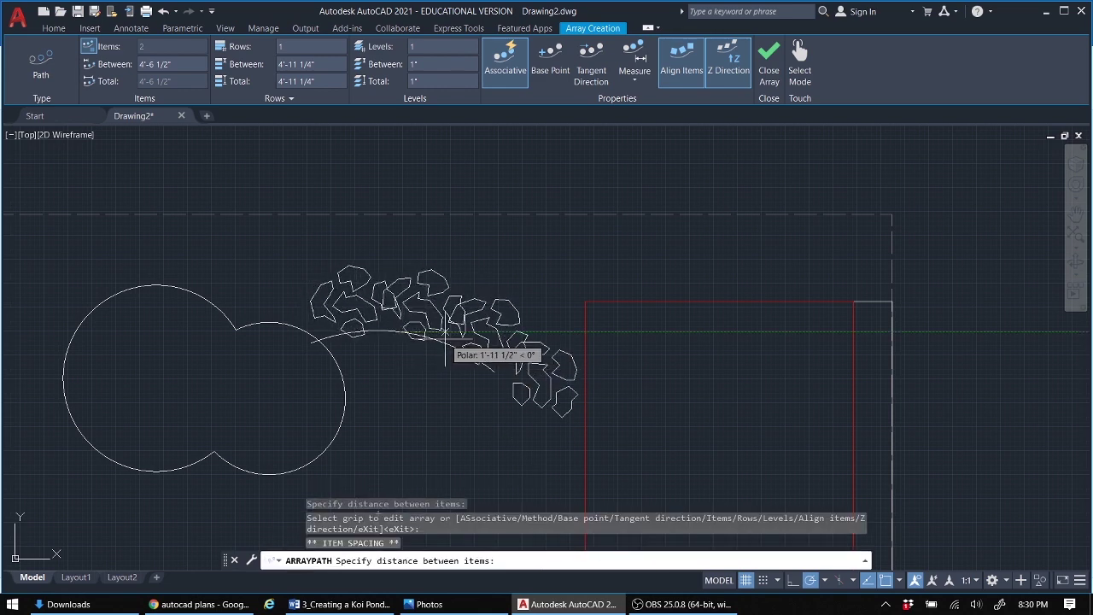
click(446, 355)
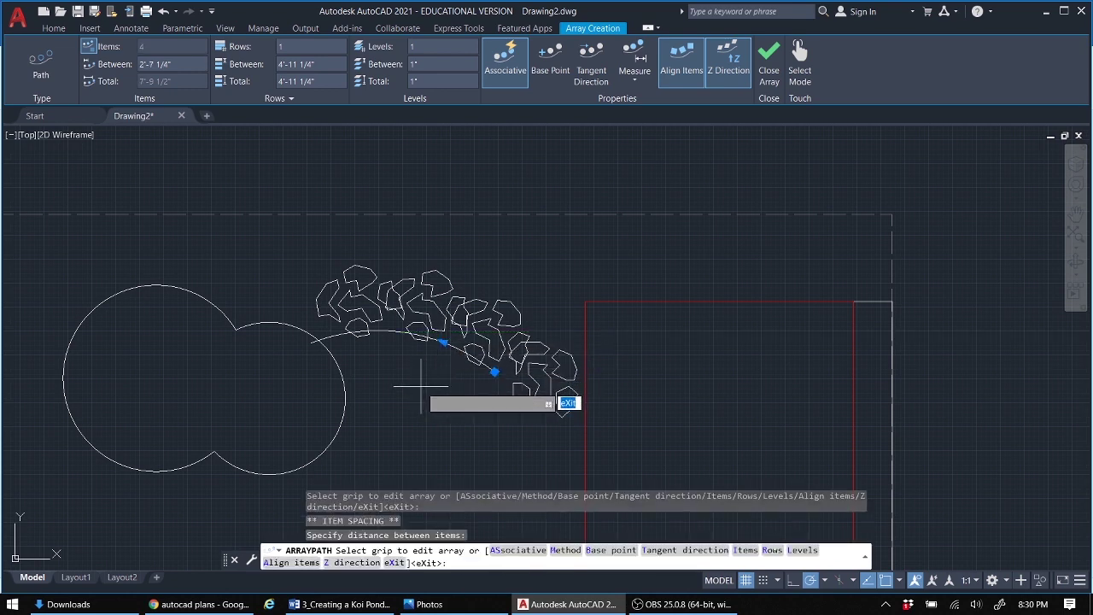
key(Return)
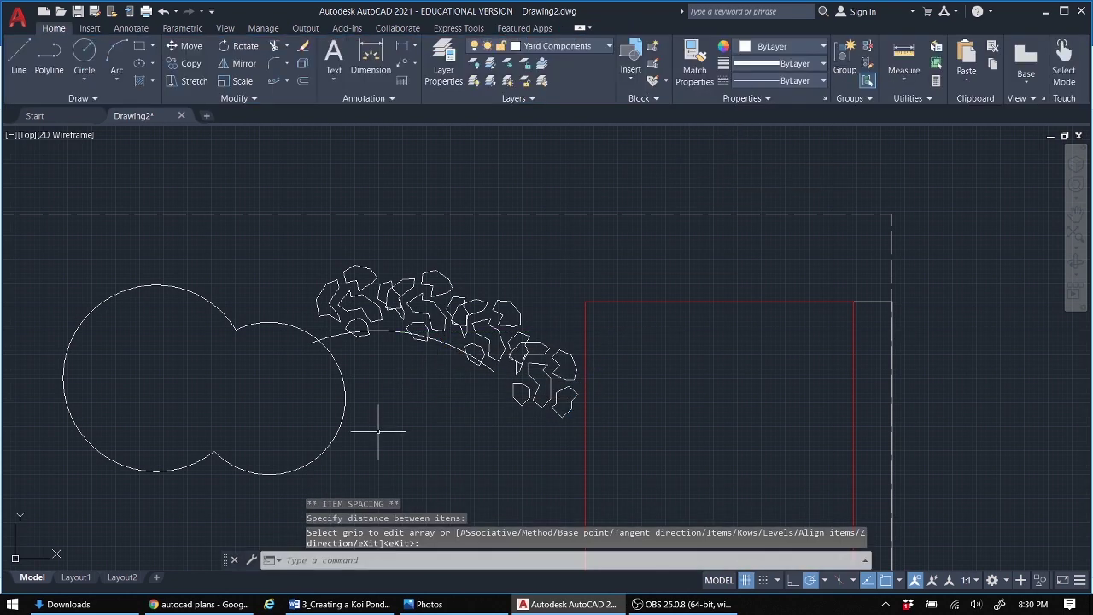
Step: Explode the flagstone path array into separate outlines
scroll(378, 431, down, 4)
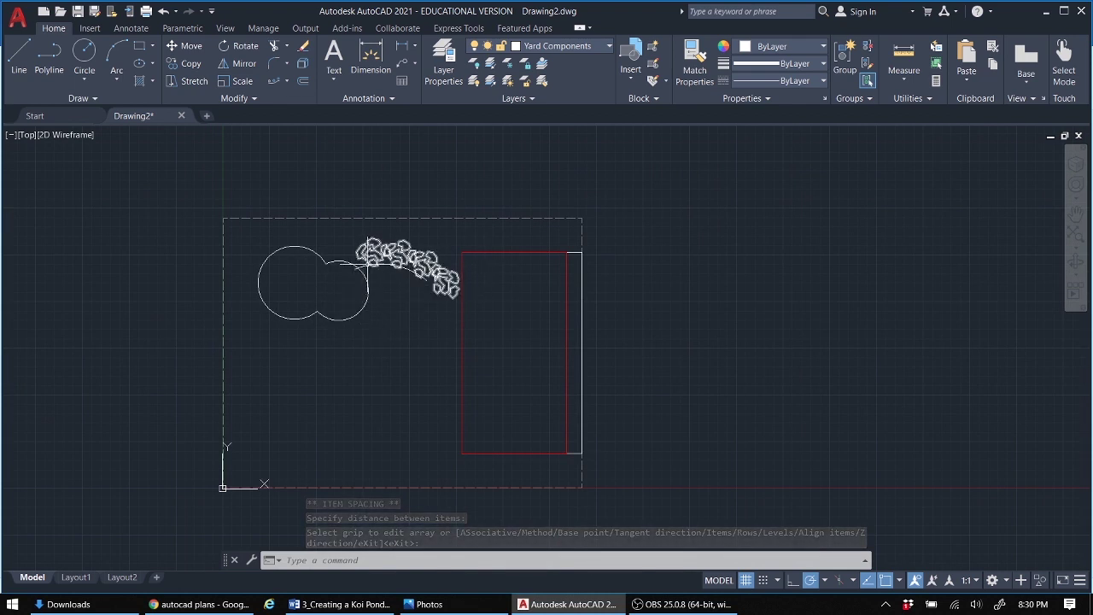
scroll(369, 254, up, 4)
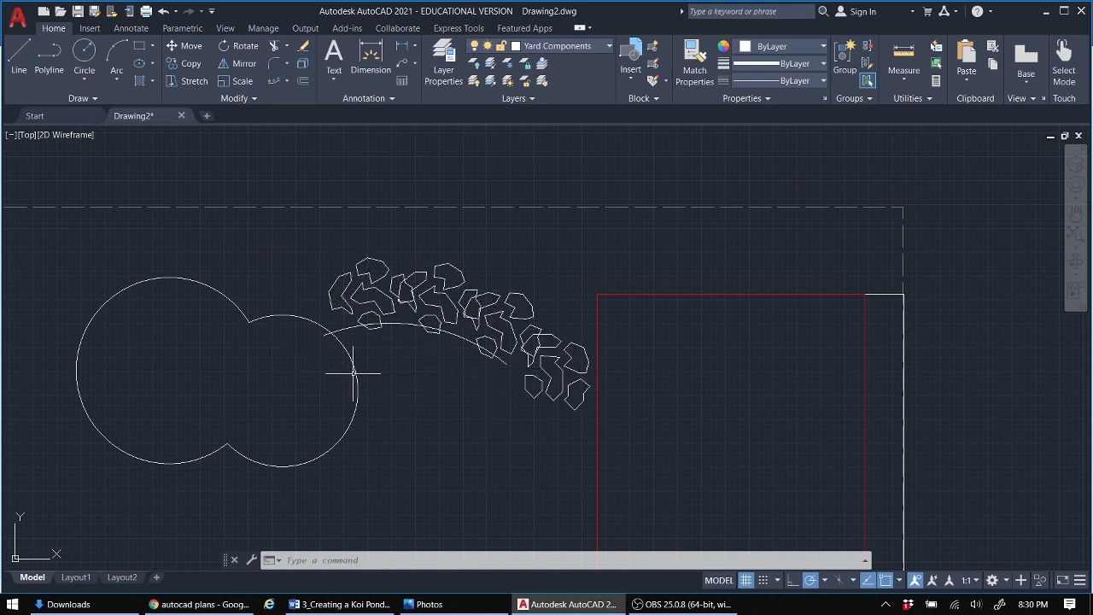
click(303, 69)
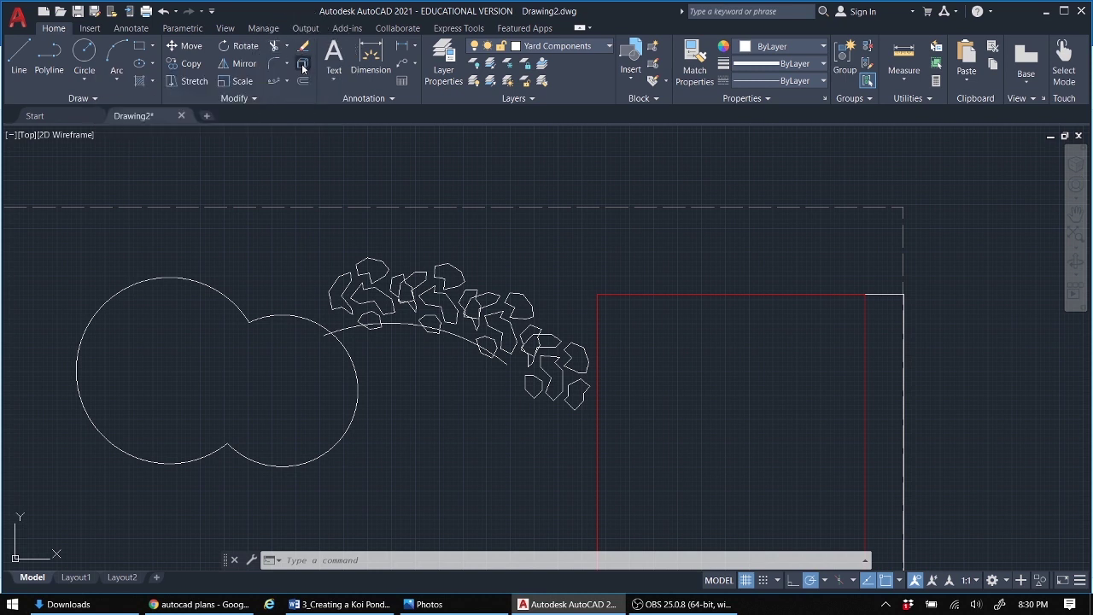
click(372, 267)
key(Return)
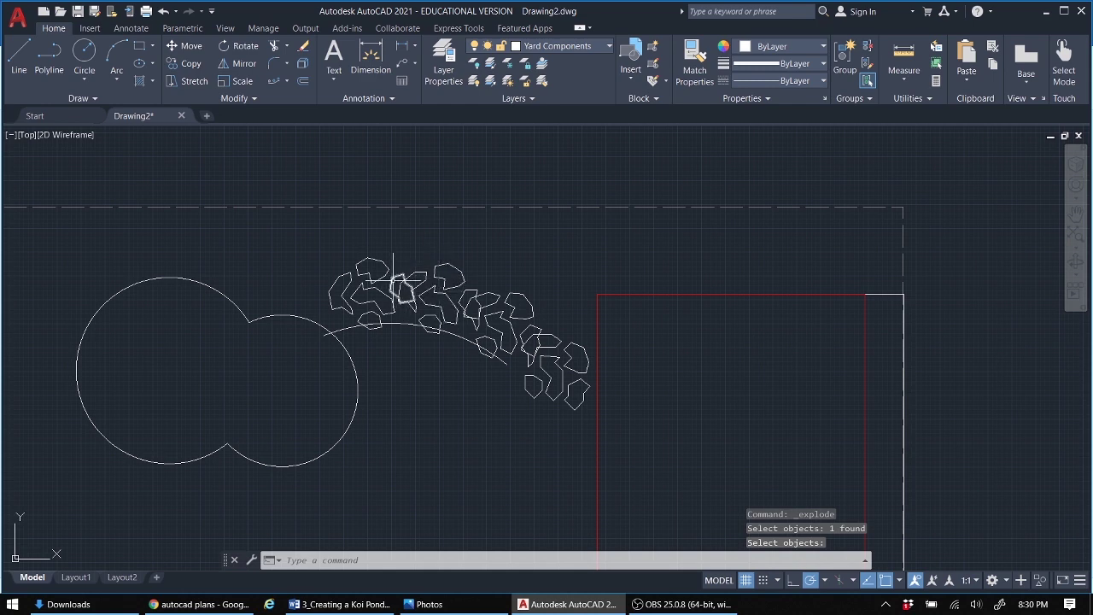
Step: Move one overlapping flagstone slightly to the left
click(393, 280)
key(Return)
scroll(390, 282, up, 6)
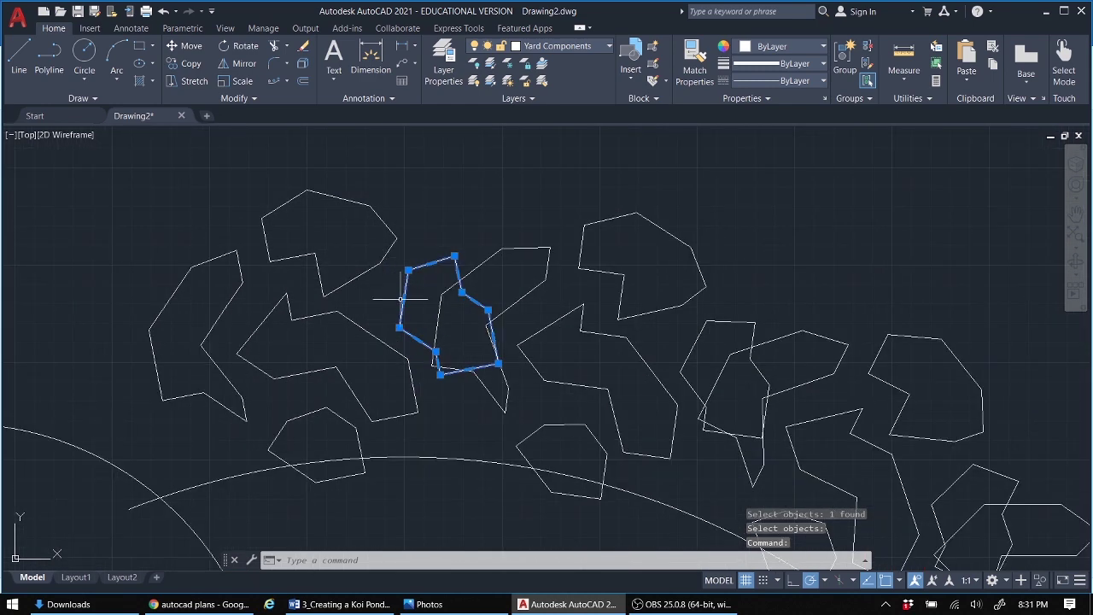
drag(406, 286, 378, 287)
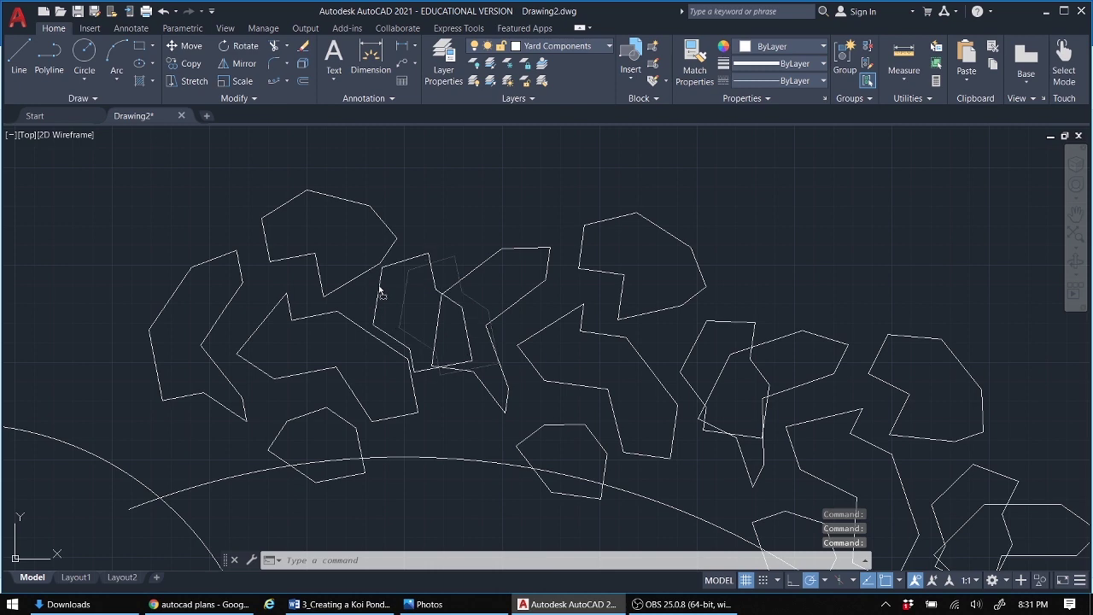
Step: Delete the curved guide arc
scroll(427, 433, down, 2)
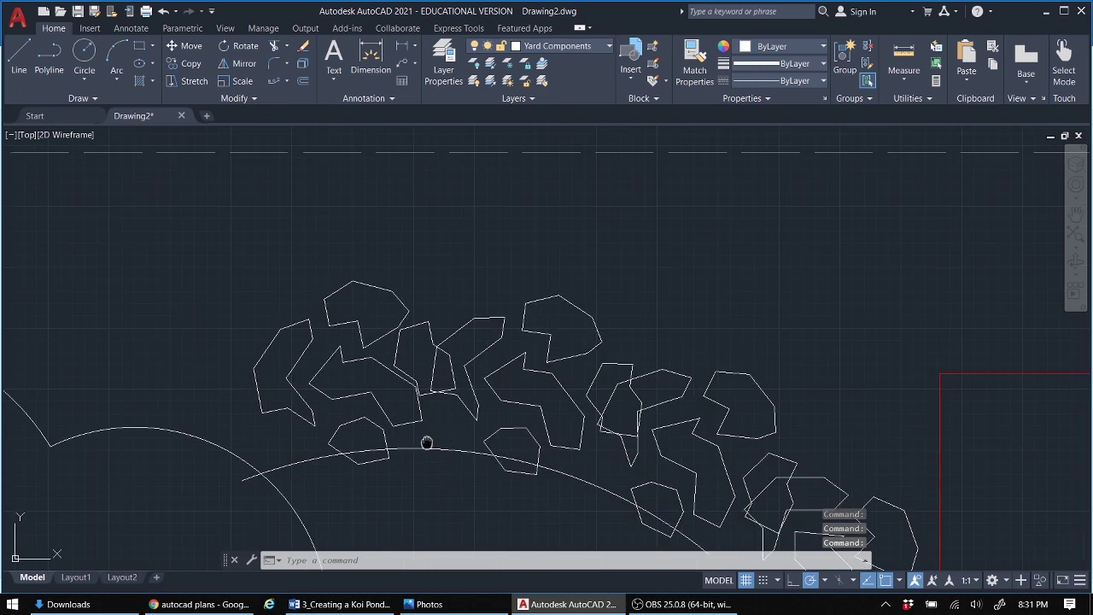
middle_drag(427, 442, 385, 312)
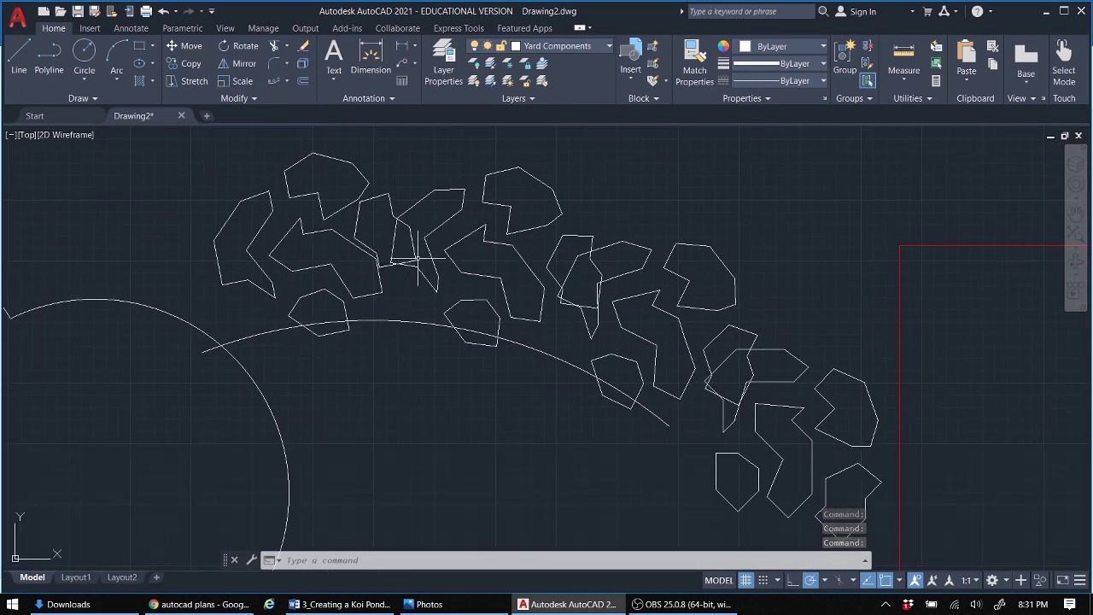
click(413, 323)
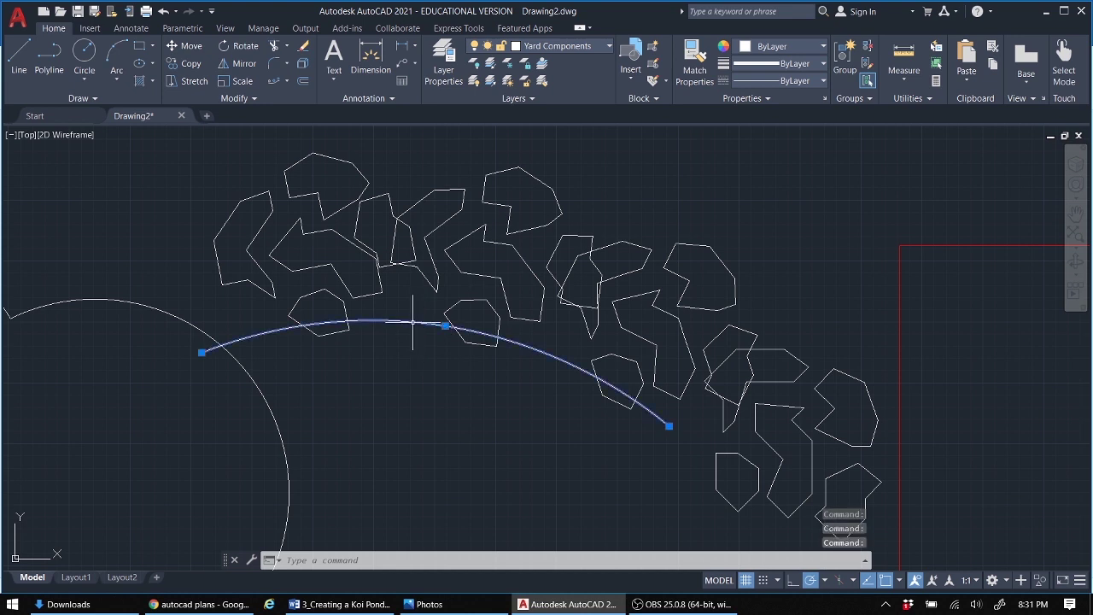
key(Delete)
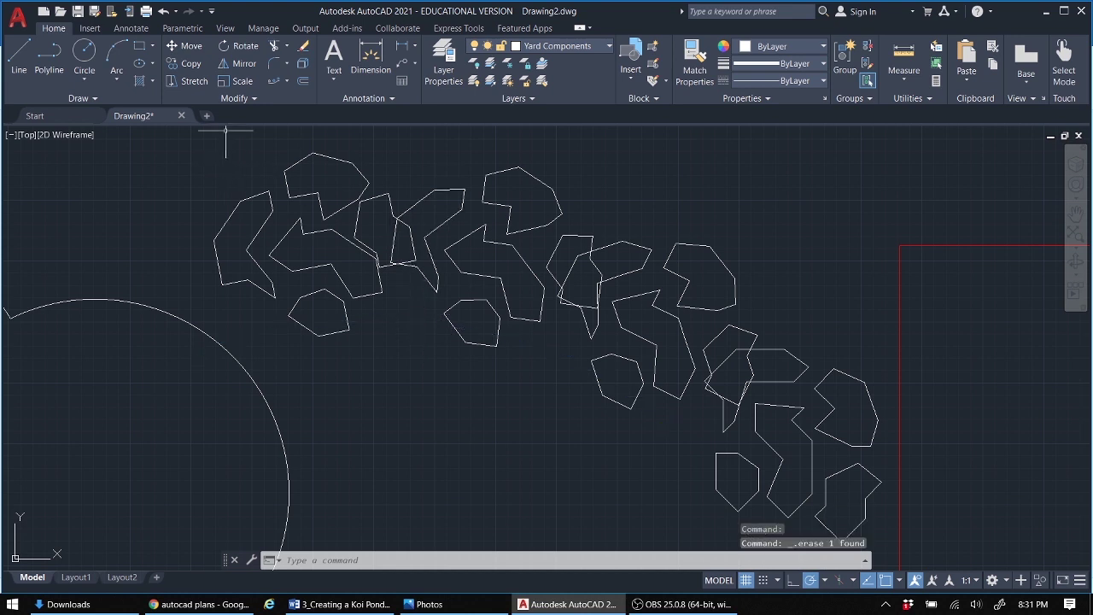
Step: Trim the crossing flagstone edges at two overlaps using fence lines
click(275, 48)
click(426, 220)
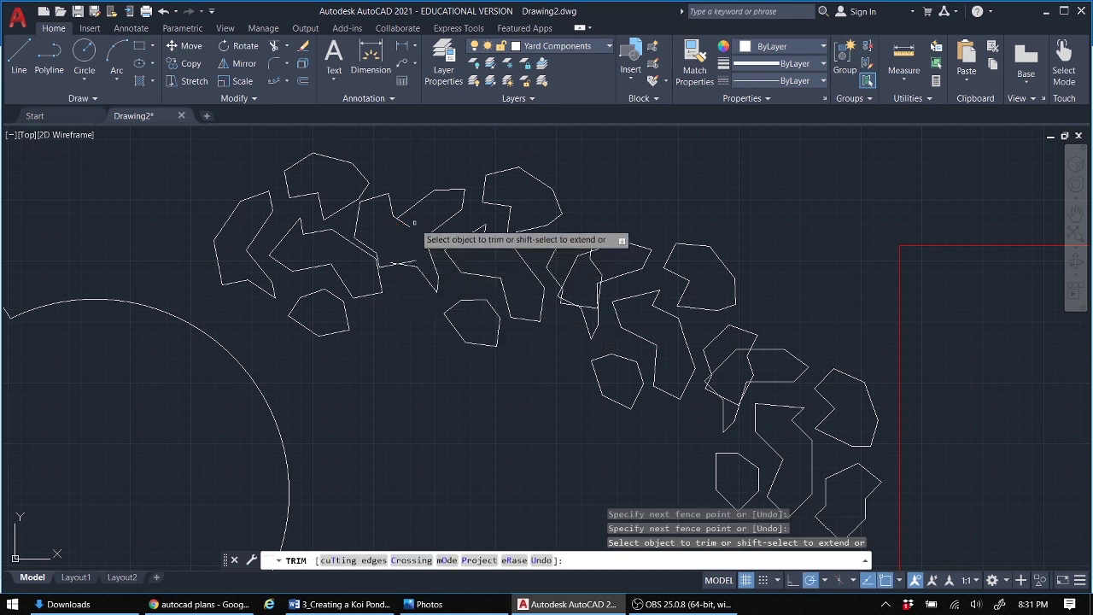
click(398, 229)
key(Return)
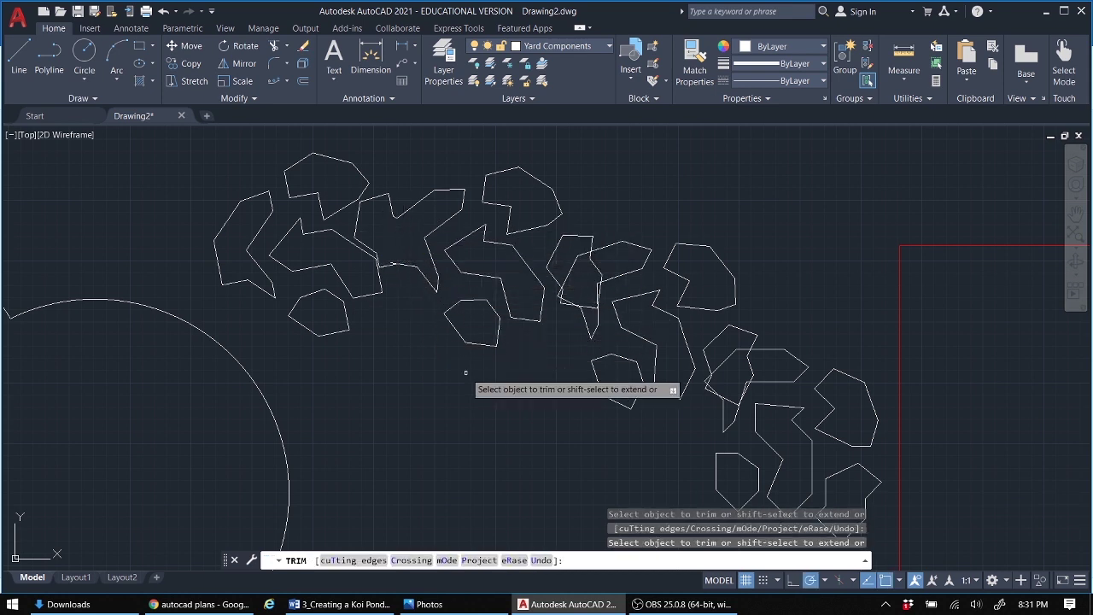
click(591, 315)
click(589, 256)
key(Return)
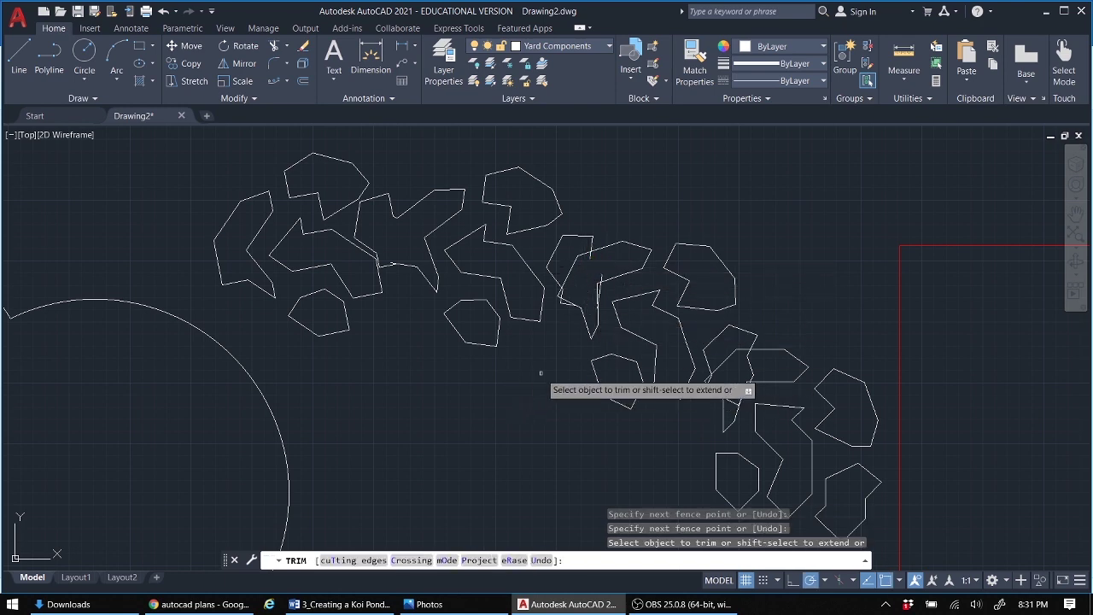
Step: Zoom out to see the whole yard and start a new circle
scroll(524, 387, down, 4)
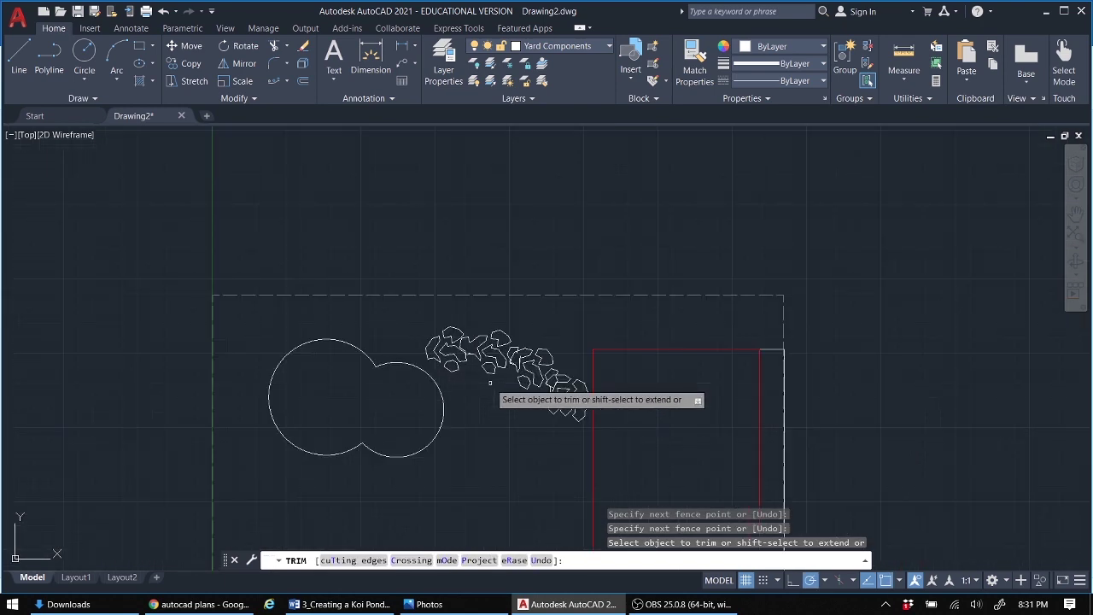
middle_drag(524, 387, 523, 265)
scroll(523, 265, down, 3)
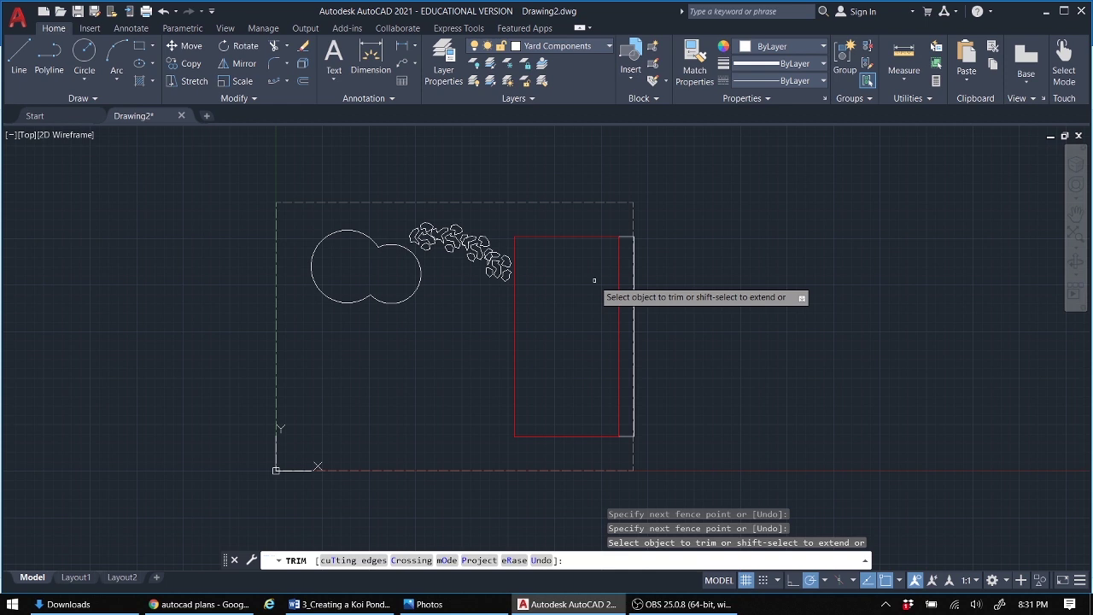
click(86, 56)
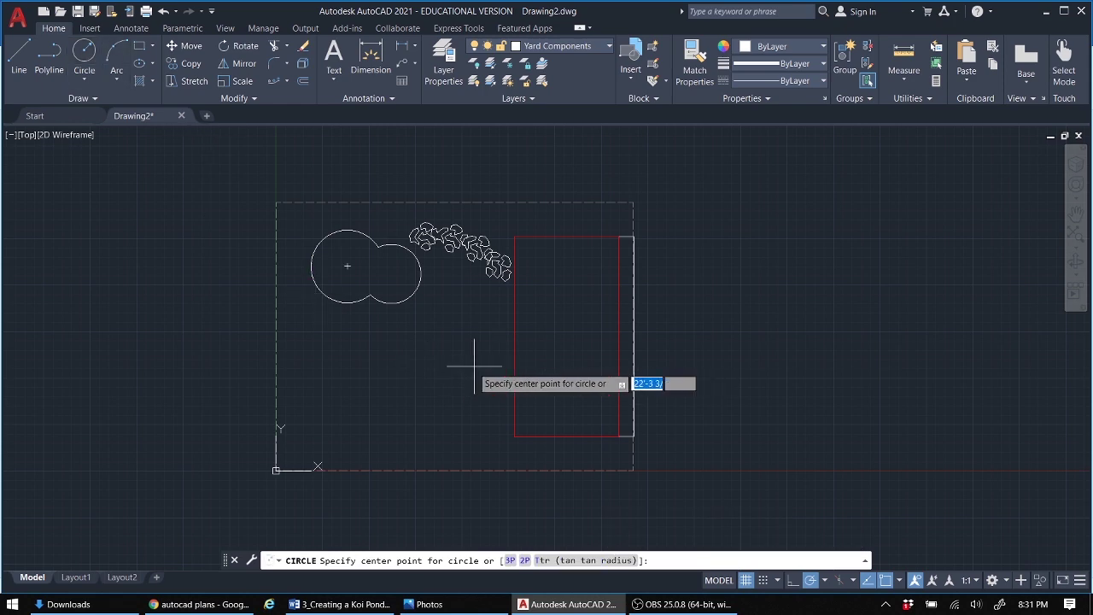
scroll(474, 366, up, 3)
click(344, 604)
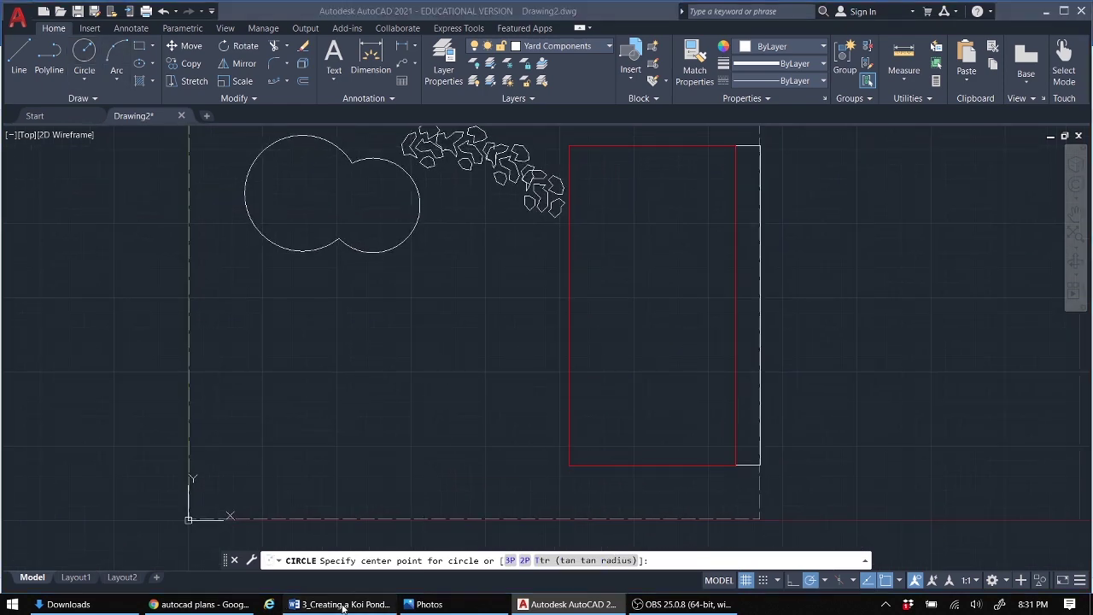
click(424, 604)
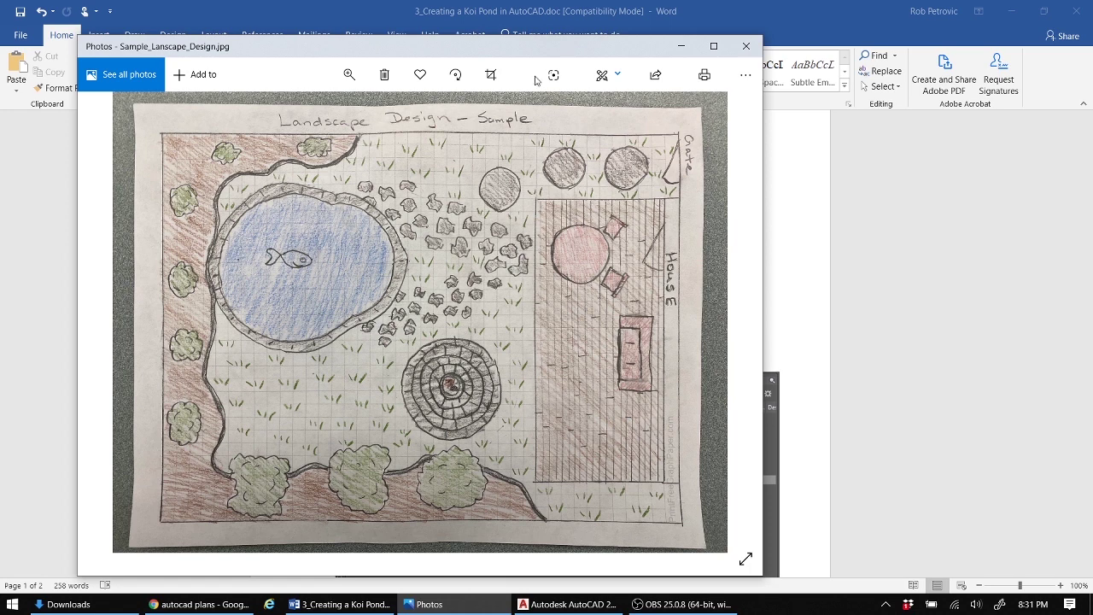
click(783, 11)
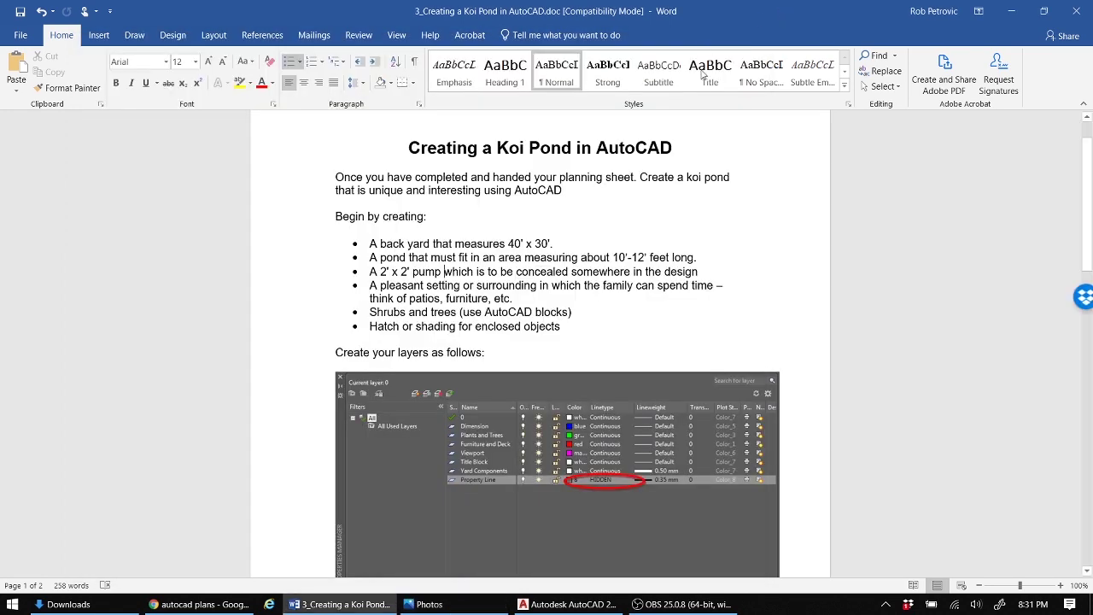
click(568, 605)
Step: Draw a small fire-pit circle below the flagstone path and set a 6" offset distance
click(476, 394)
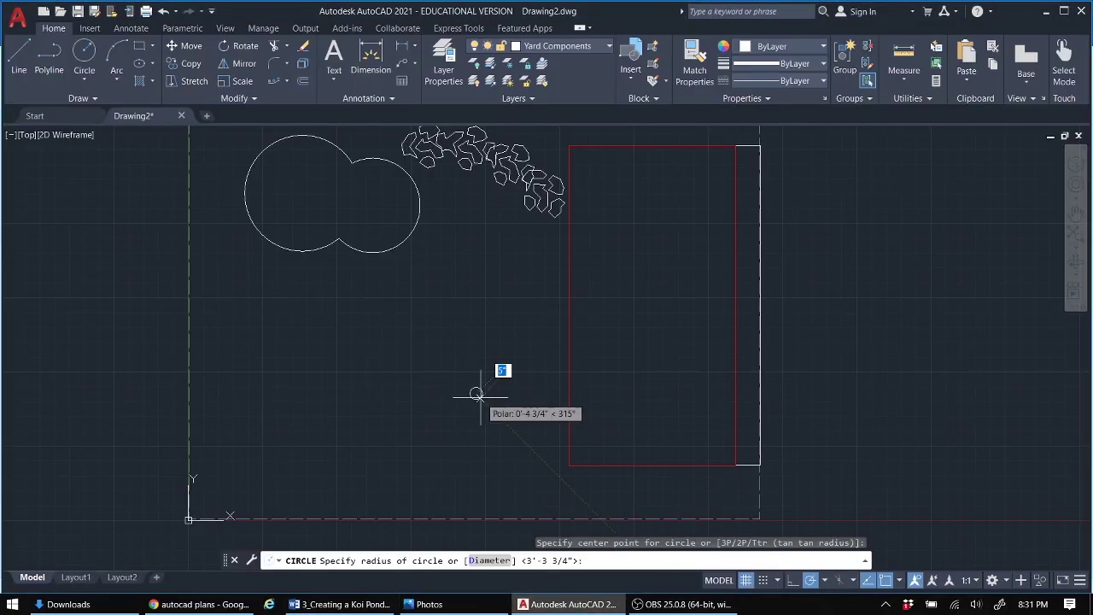
click(491, 395)
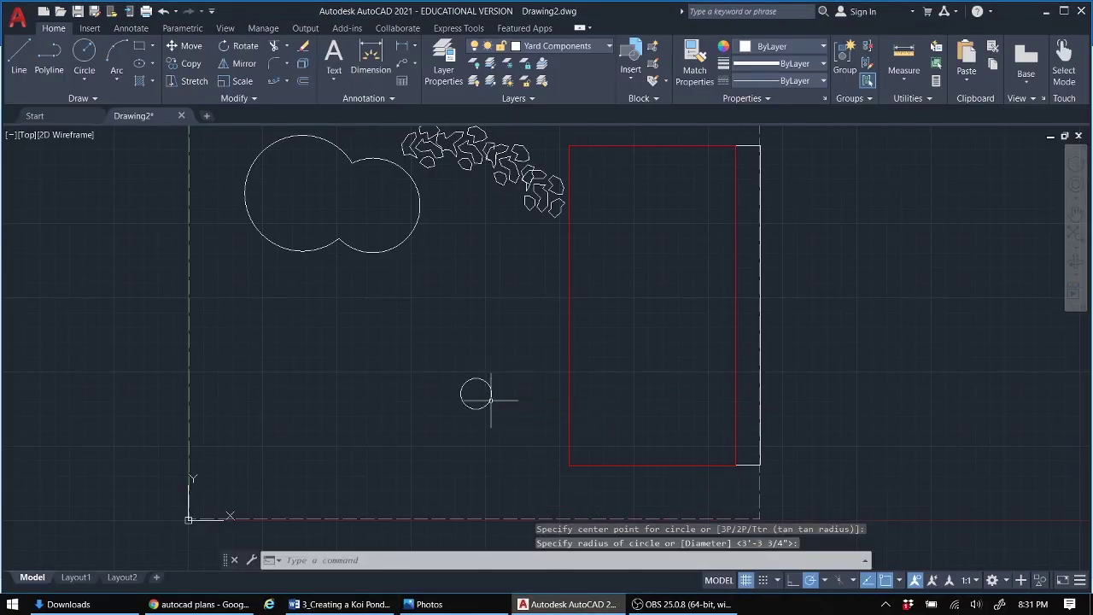
click(304, 82)
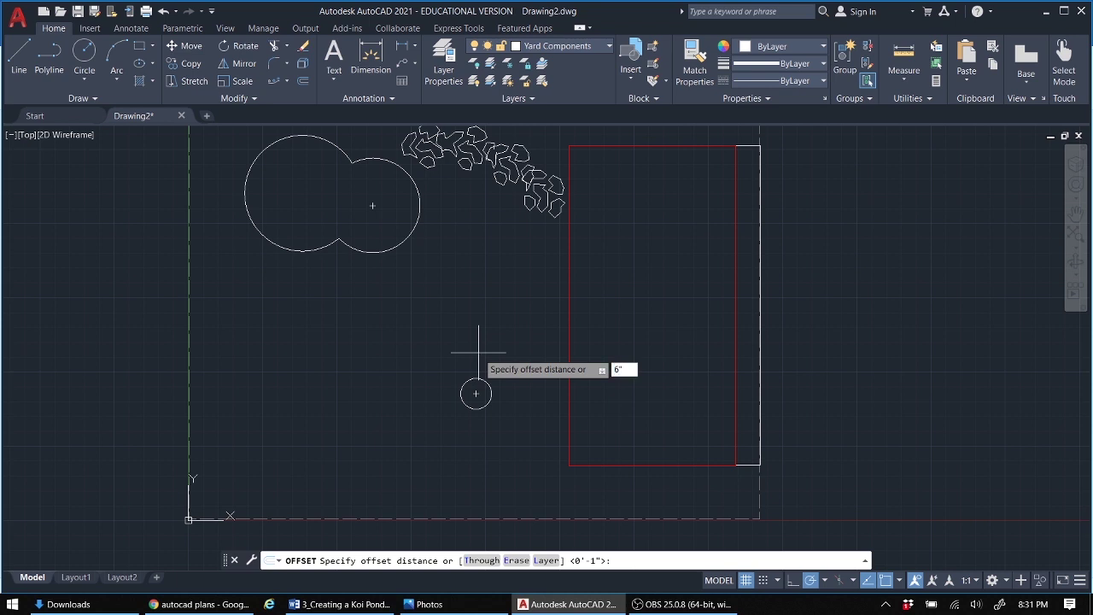
text(6")
key(Return)
Step: Offset the circle outward repeatedly to create a set of concentric fire-pit rings
click(473, 379)
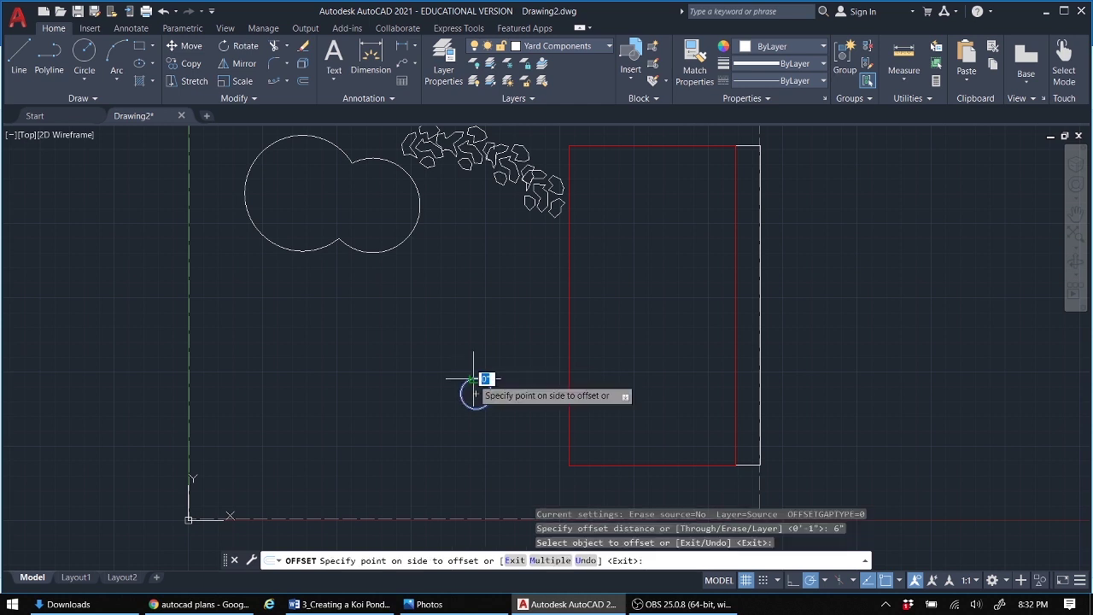
click(470, 377)
click(468, 367)
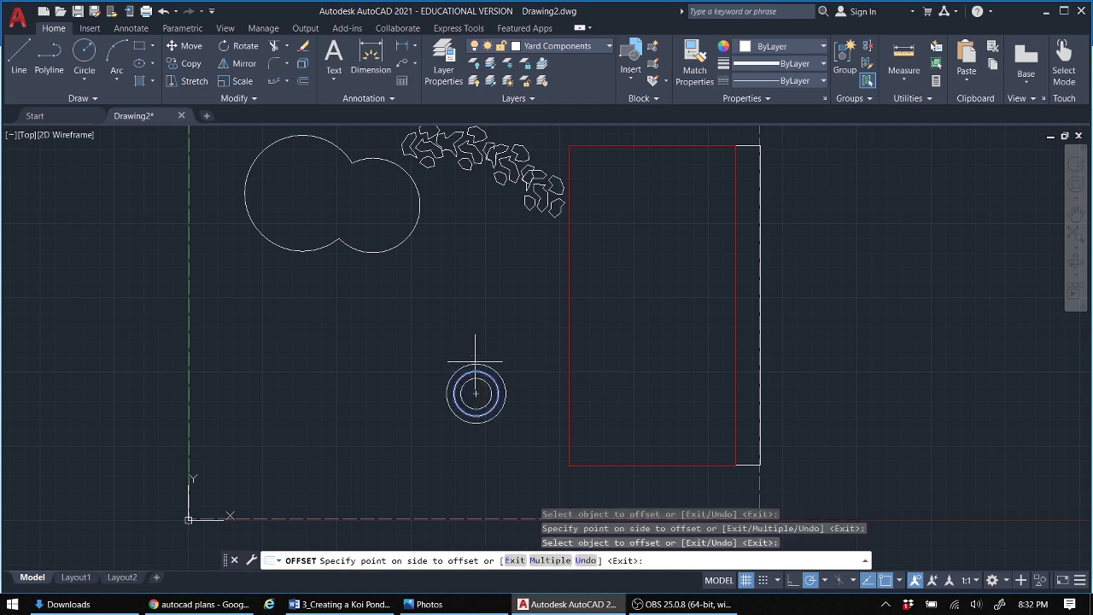
click(474, 361)
click(477, 357)
click(475, 355)
click(476, 357)
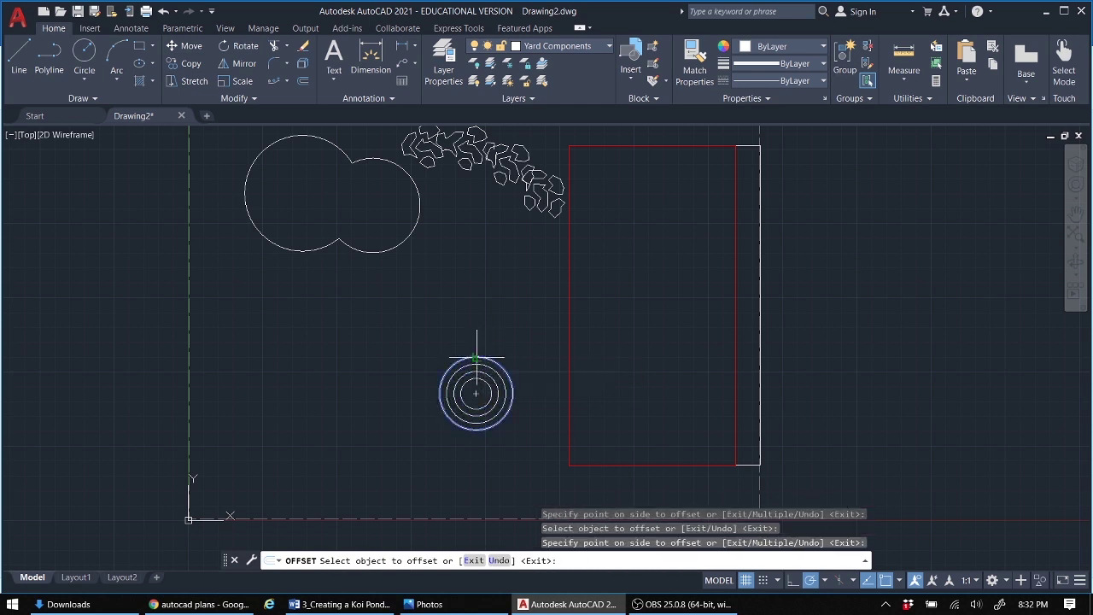
click(475, 357)
click(479, 337)
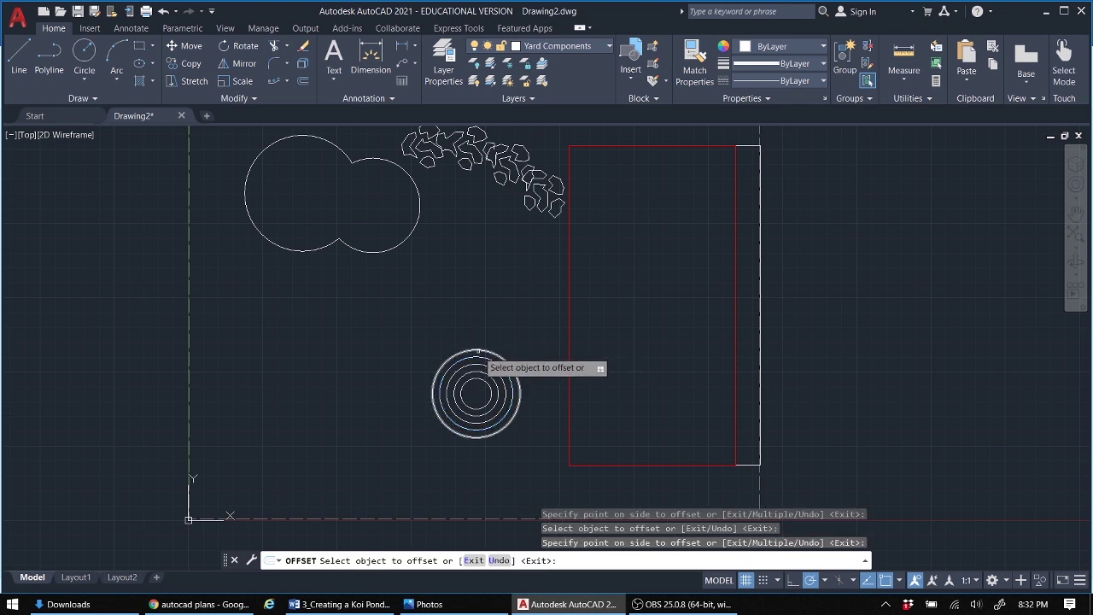
click(478, 350)
click(480, 337)
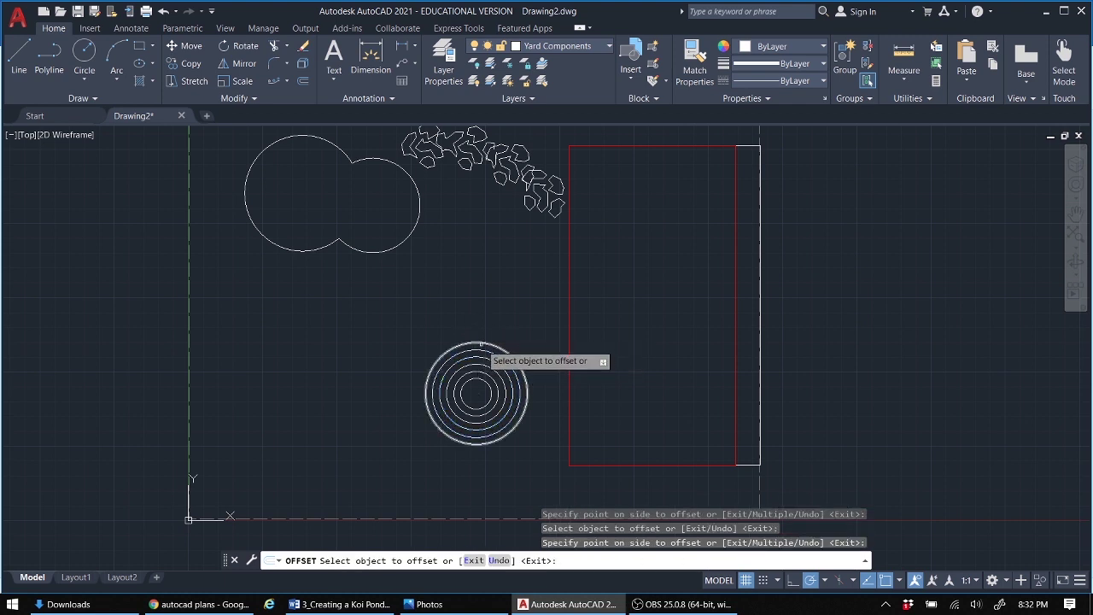
click(481, 344)
click(484, 321)
right_click(498, 301)
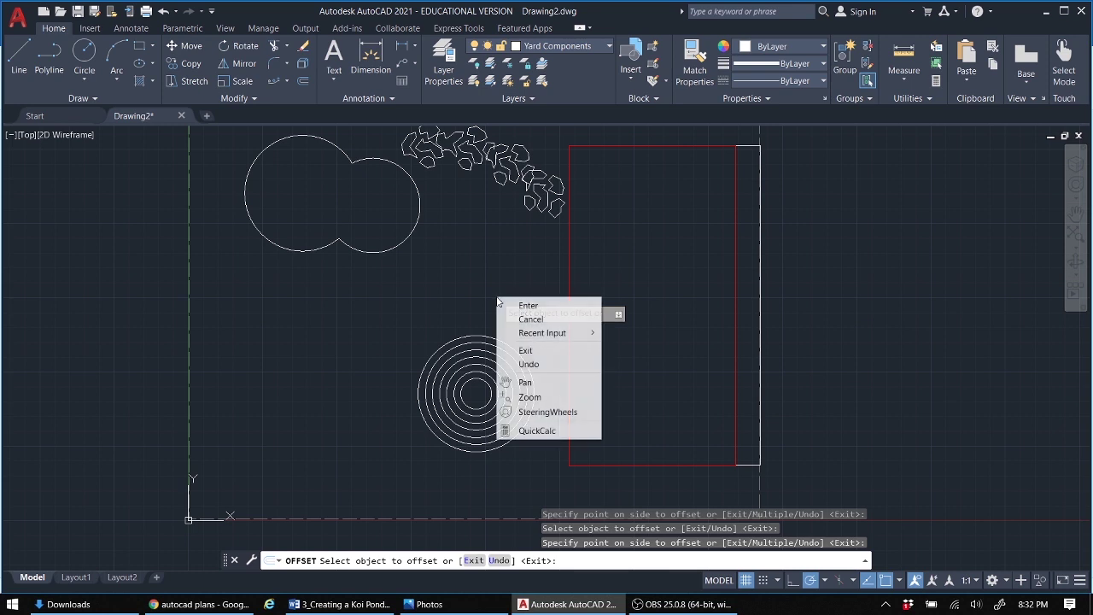
click(525, 306)
scroll(337, 405, down, 2)
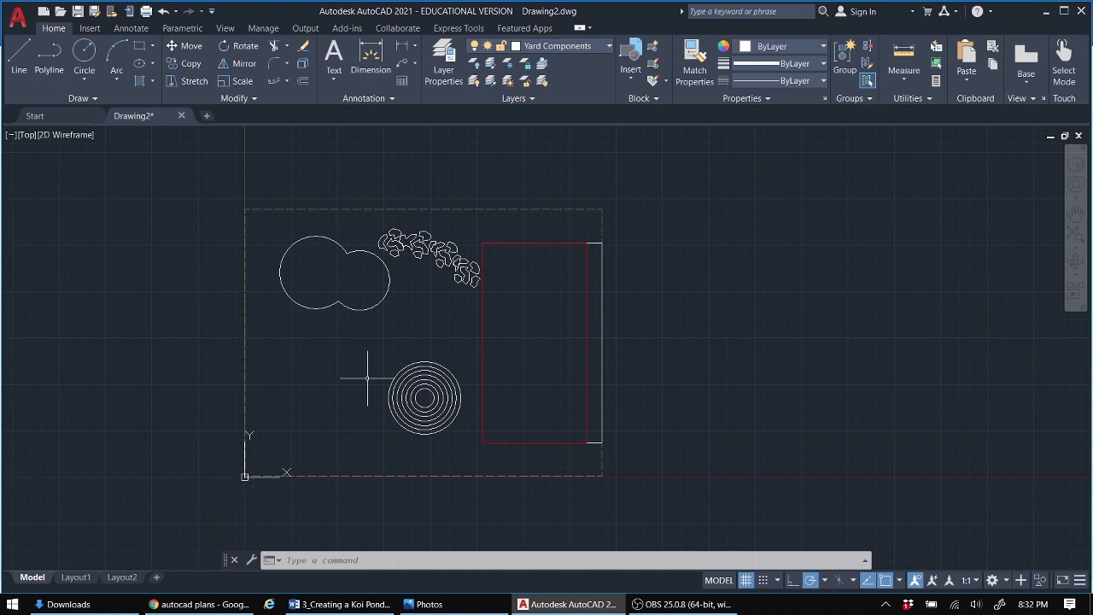
Step: Open CAD_Tree_Blocks.dwg from the Downloads folder in AutoCAD
click(67, 604)
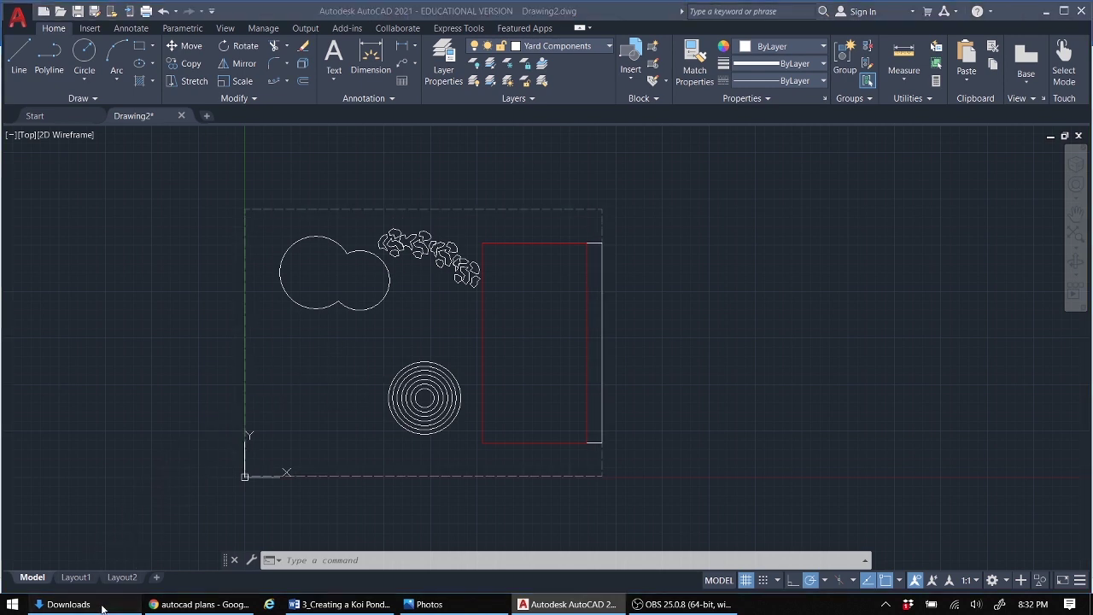
click(270, 266)
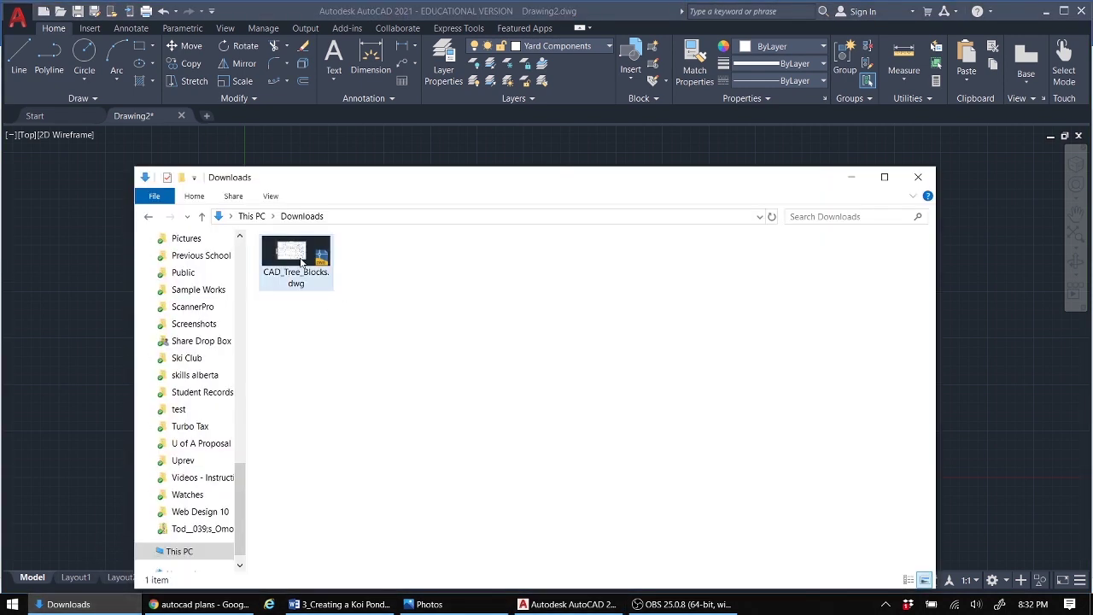
double_click(288, 252)
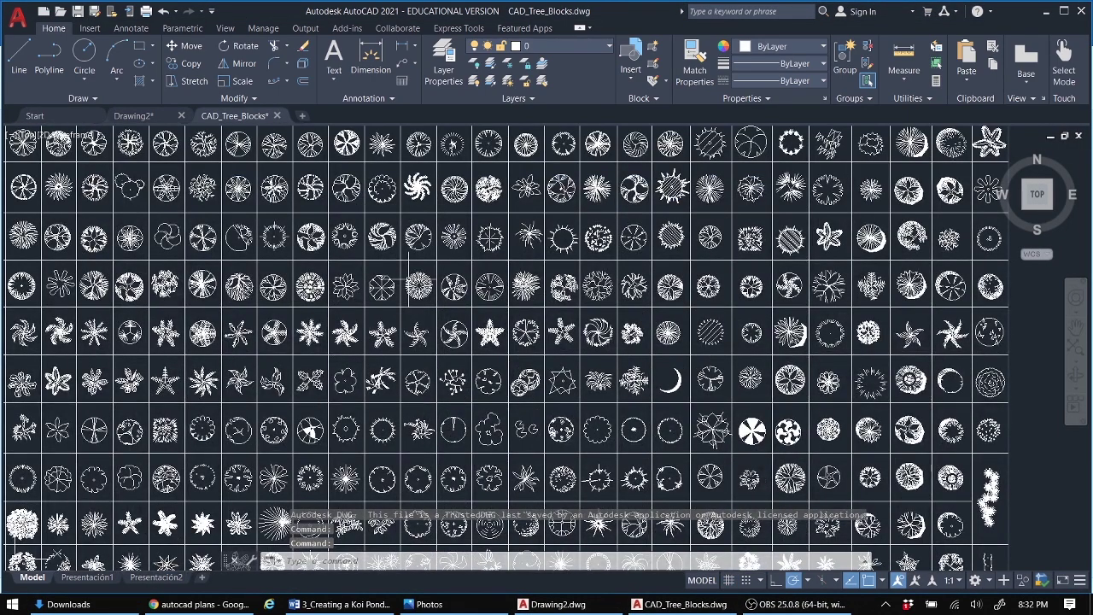
Step: Select a round tree block in the library's top row and copy it to the clipboard
scroll(408, 277, down, 1)
scroll(550, 287, up, 3)
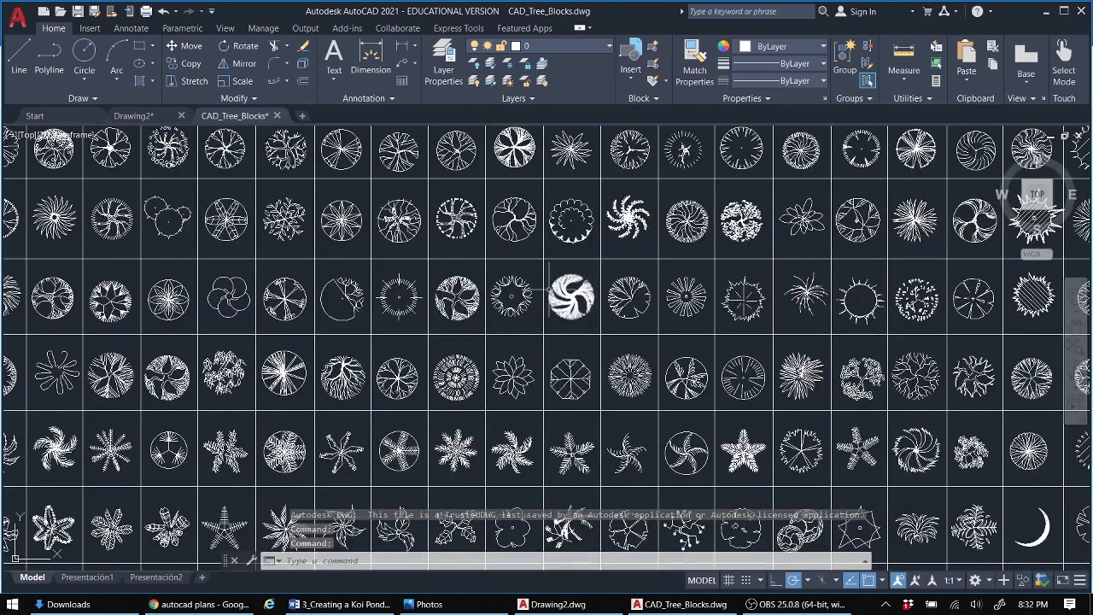
scroll(549, 288, down, 2)
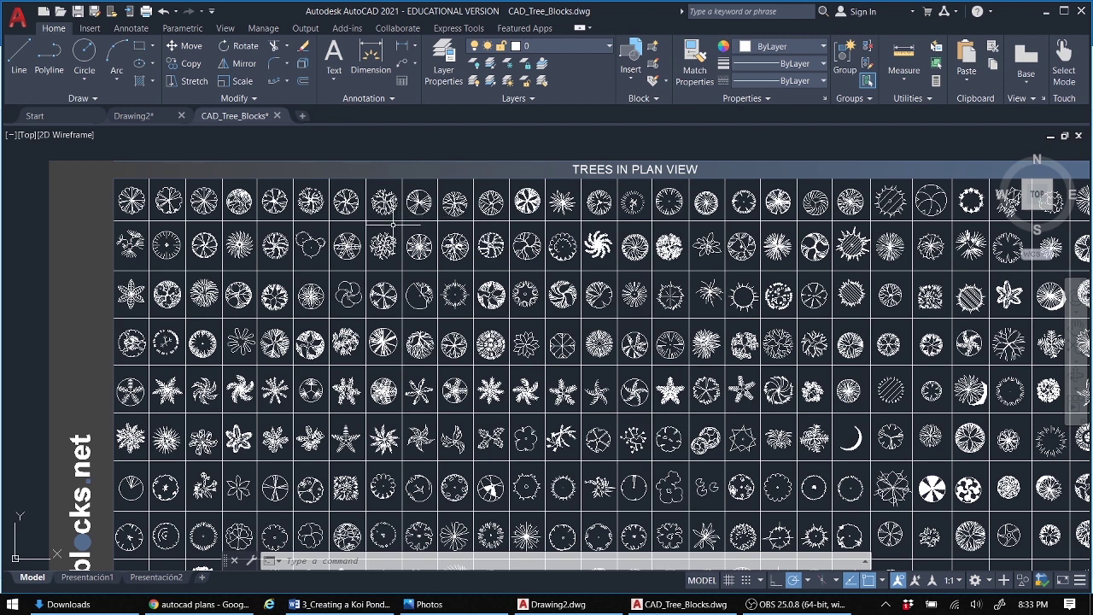
click(346, 200)
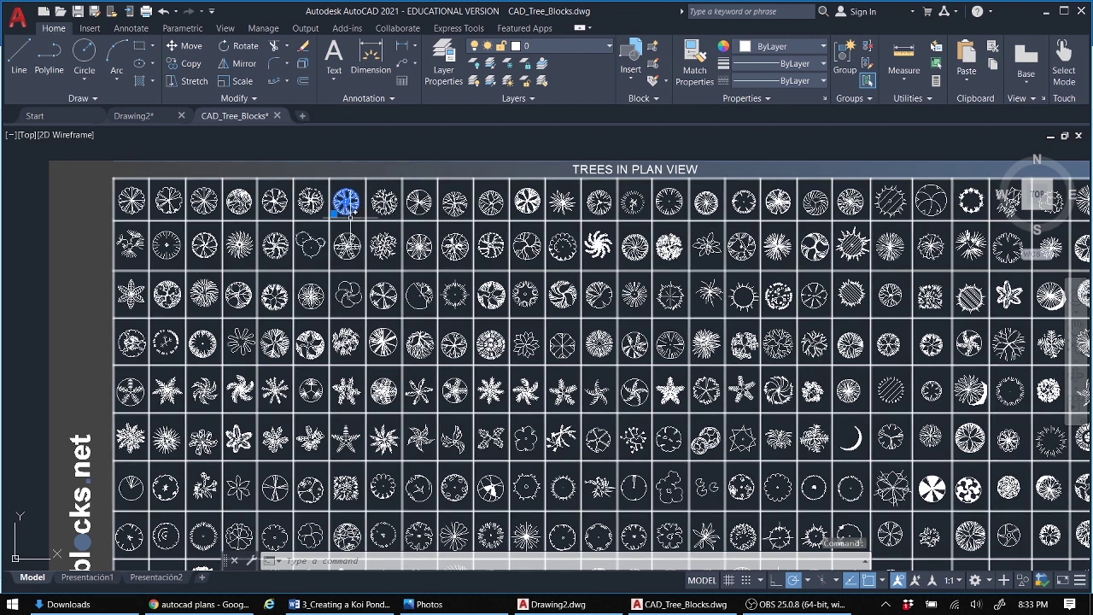
right_click(343, 214)
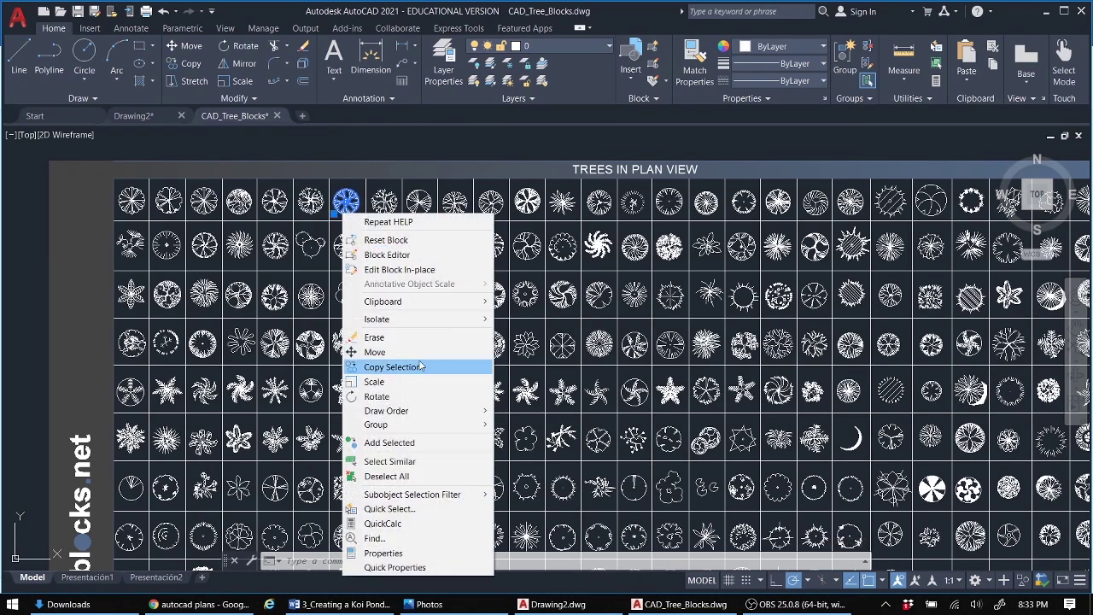
key(Escape)
click(524, 183)
key(Escape)
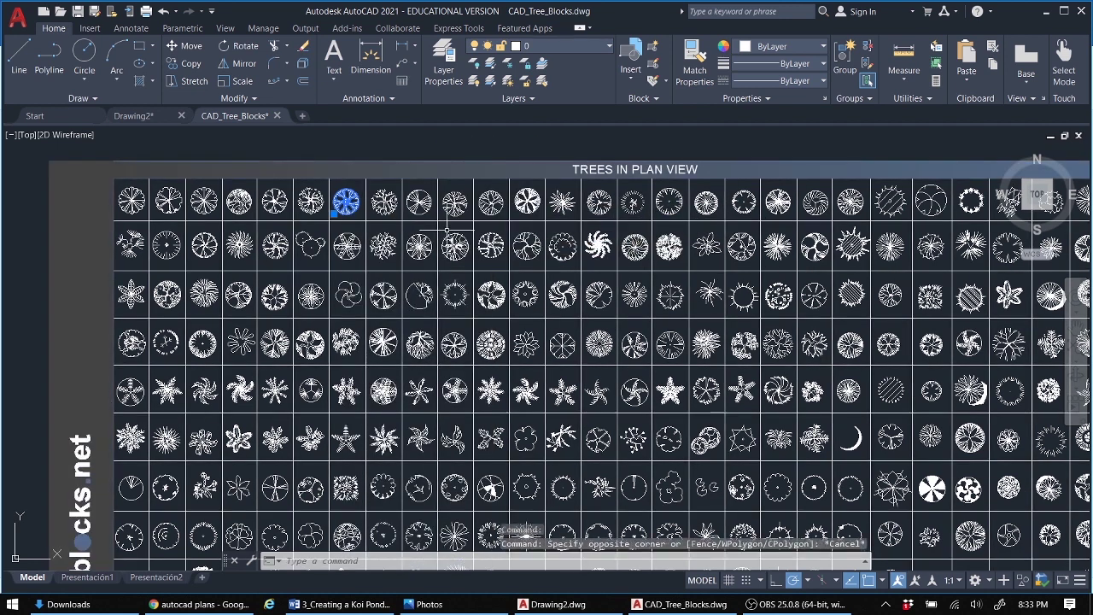
key(ctrl+c)
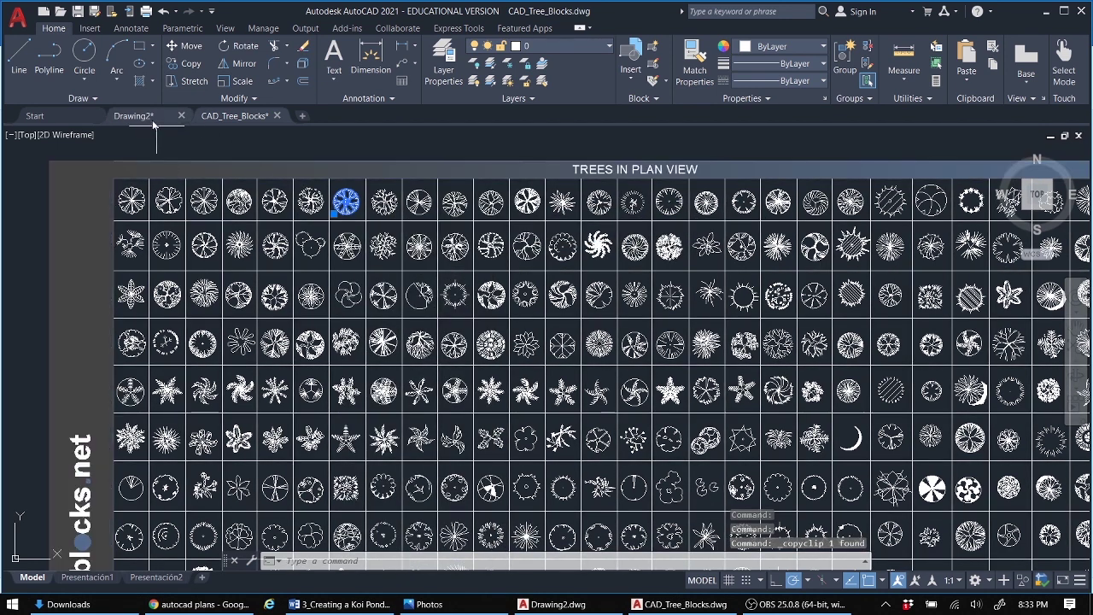
Step: Paste the tree into Drawing2 near the lower-left corner, then delete it
click(153, 119)
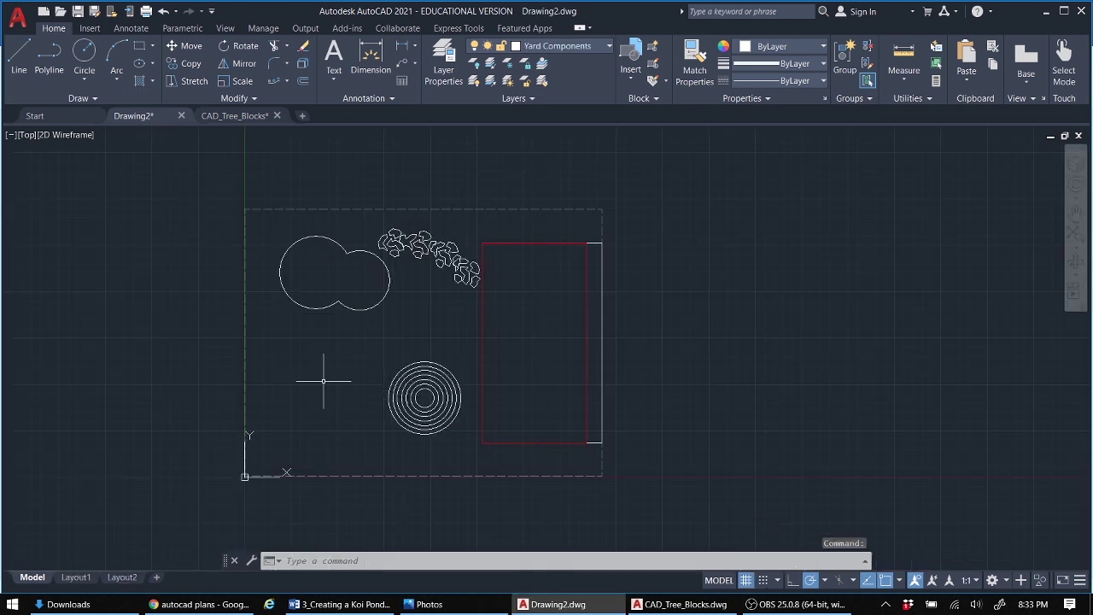
key(ctrl+v)
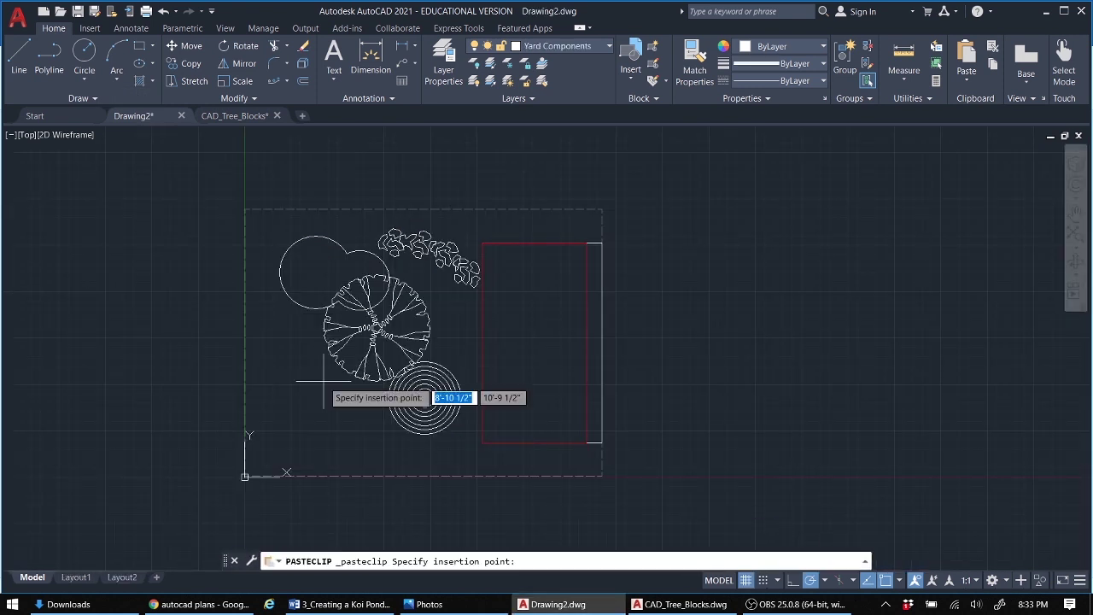
click(248, 471)
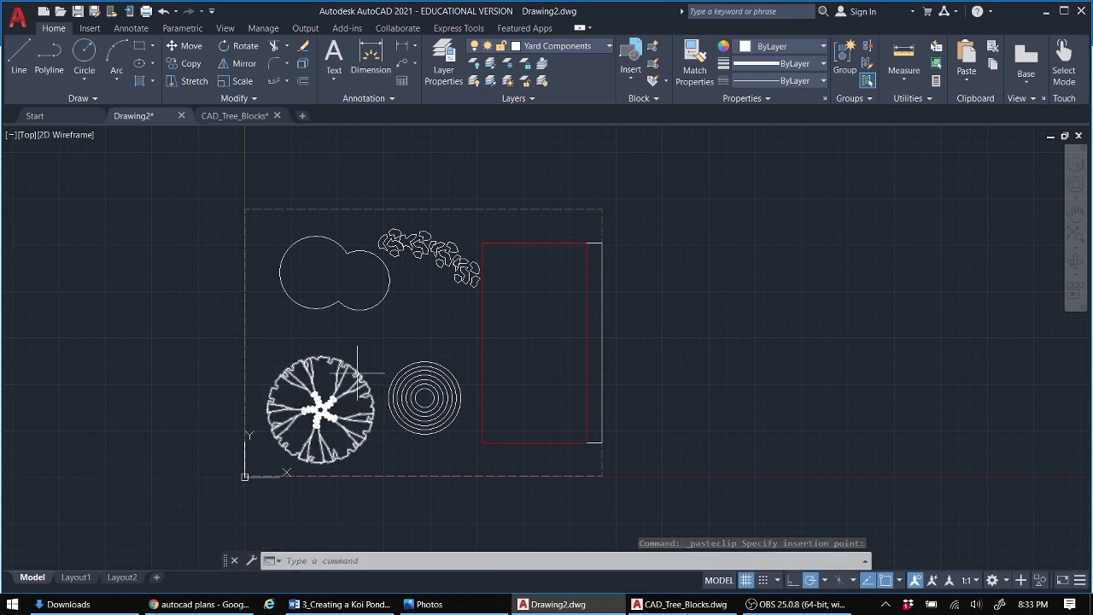
click(355, 373)
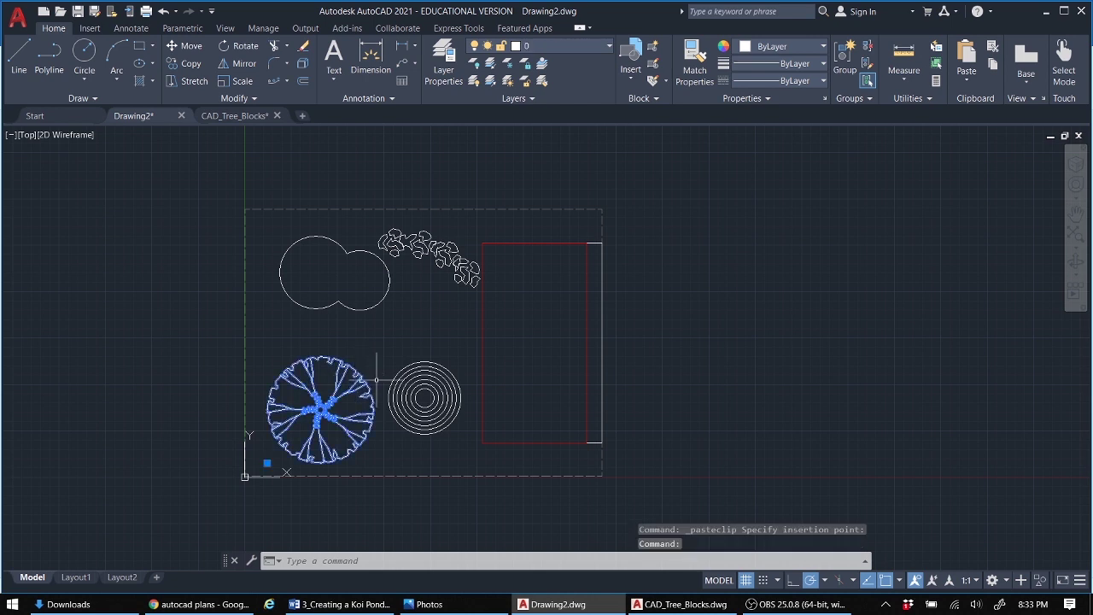
key(Delete)
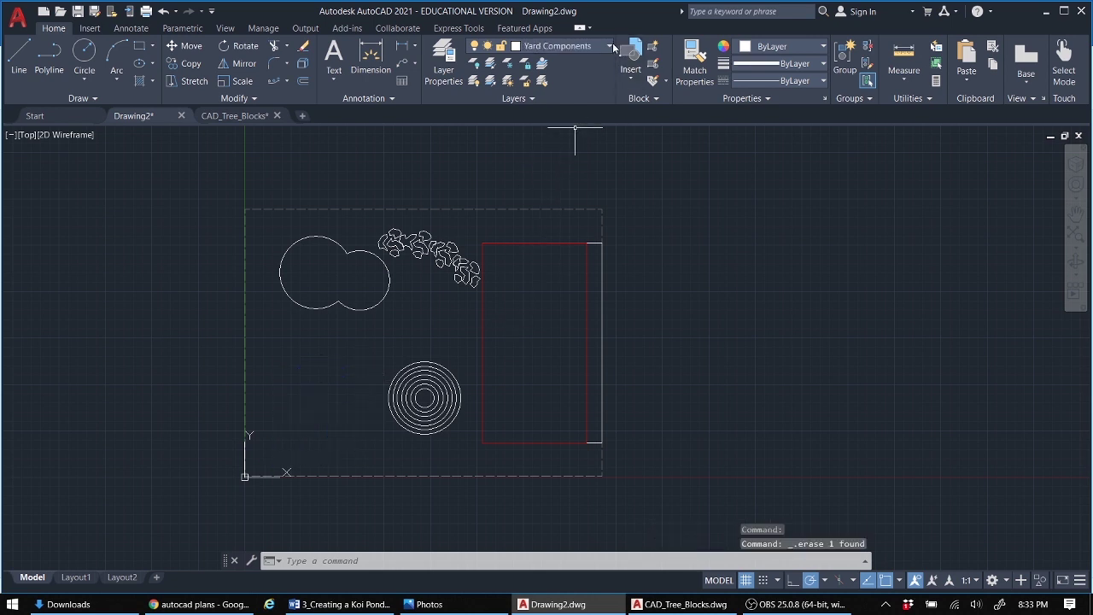
Step: Set the Plants and Trees layer colour to green and make it the current layer
click(610, 48)
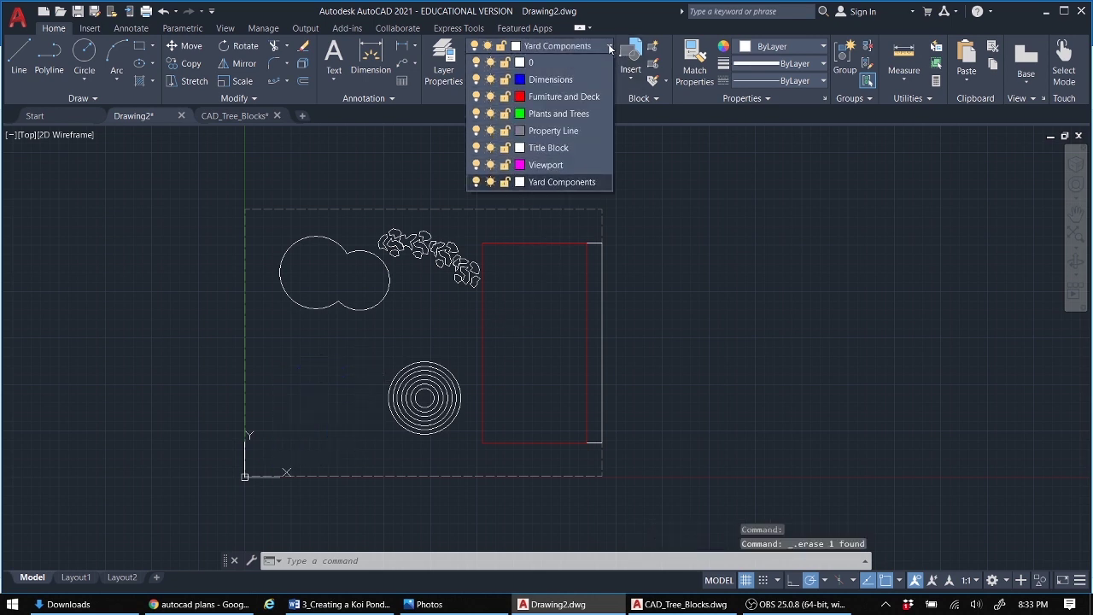
click(520, 113)
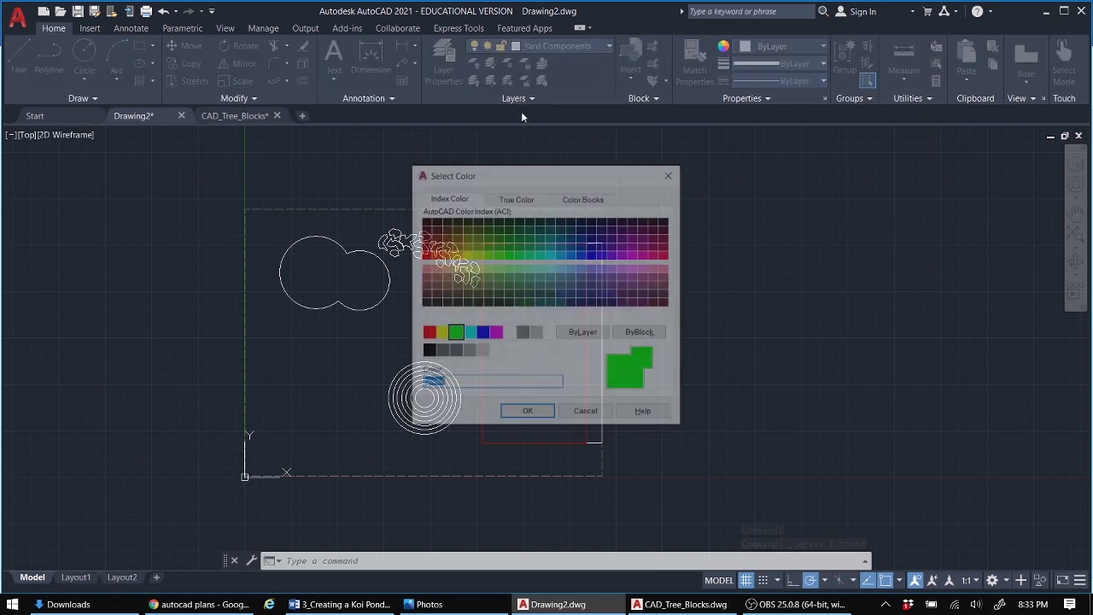
click(526, 413)
click(604, 46)
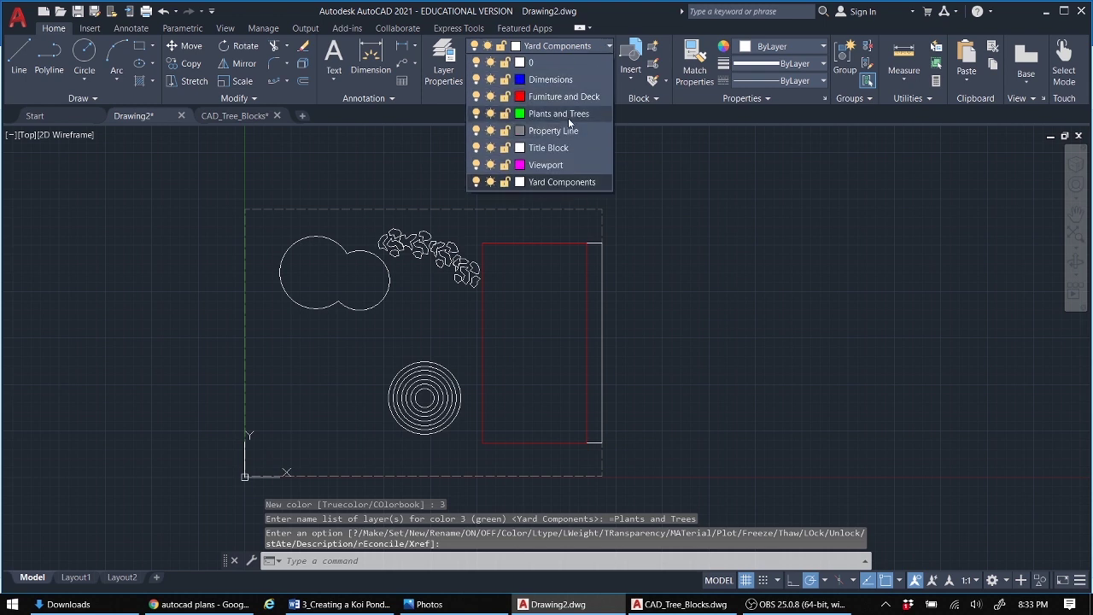
click(565, 114)
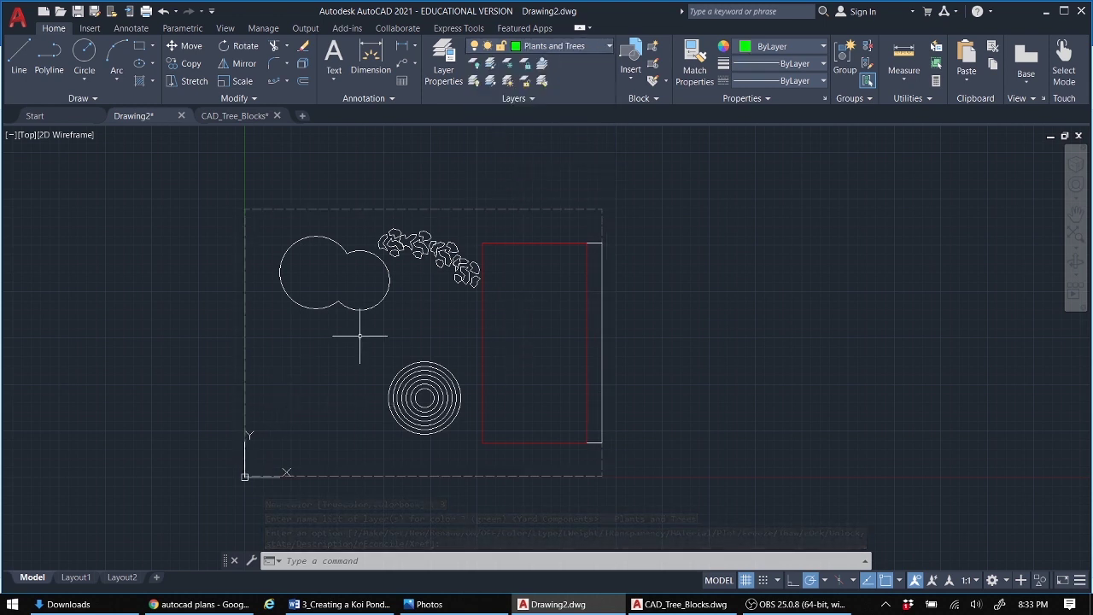
Step: Paste the tree again at the plan's lower left and delete it once more
key(ctrl+v)
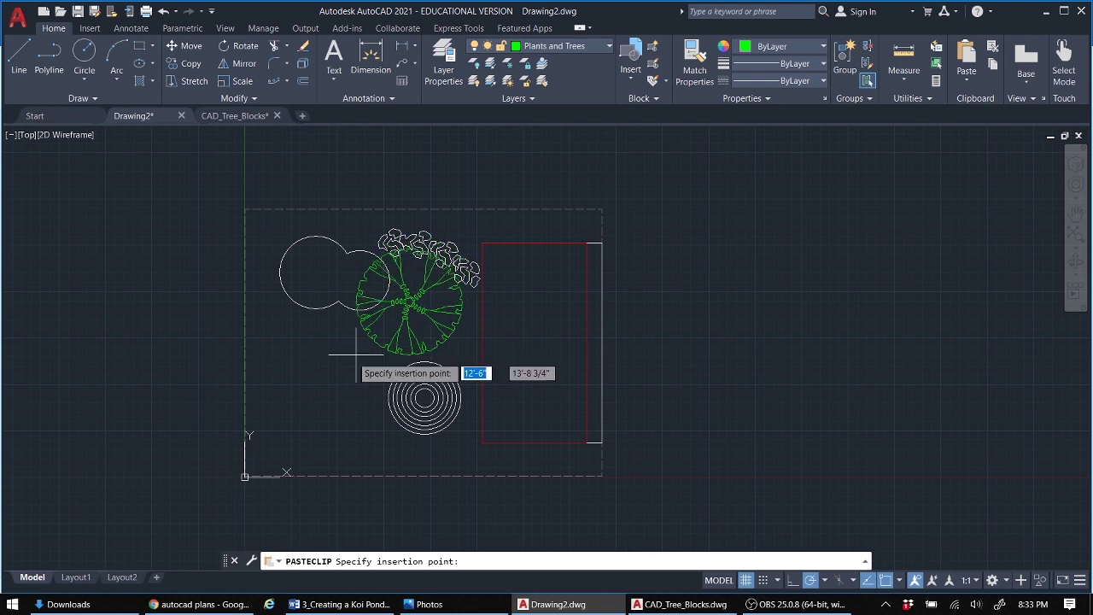
click(245, 465)
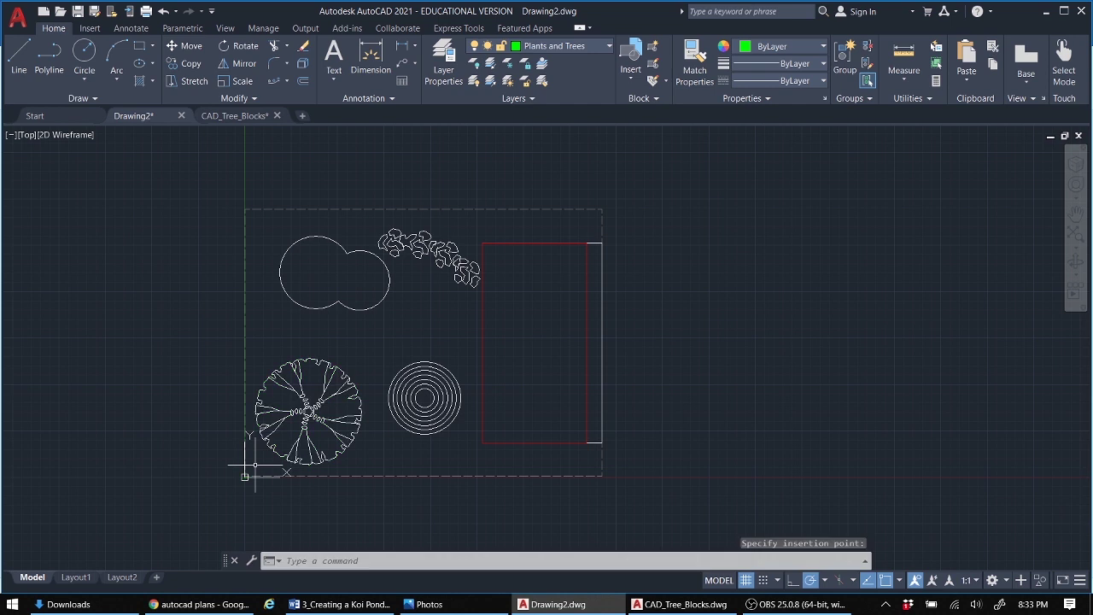
click(342, 377)
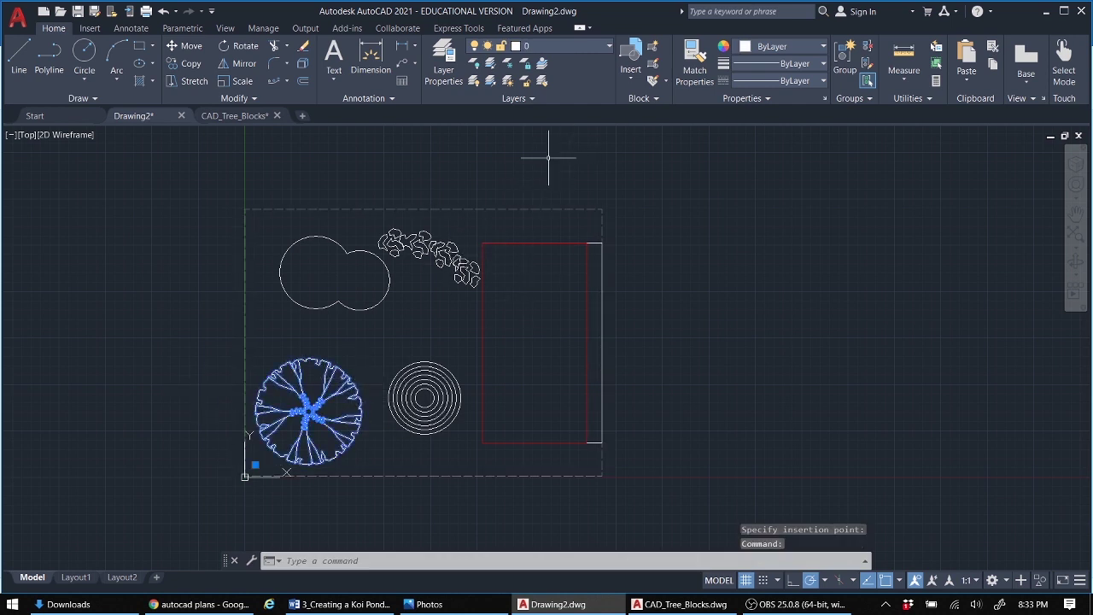
key(Delete)
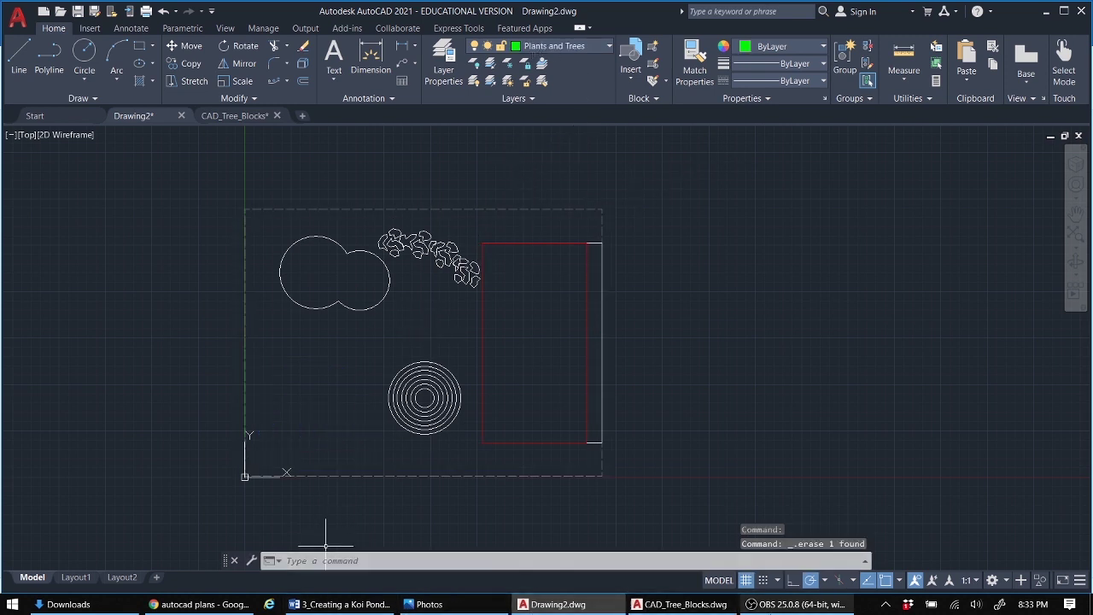
click(651, 608)
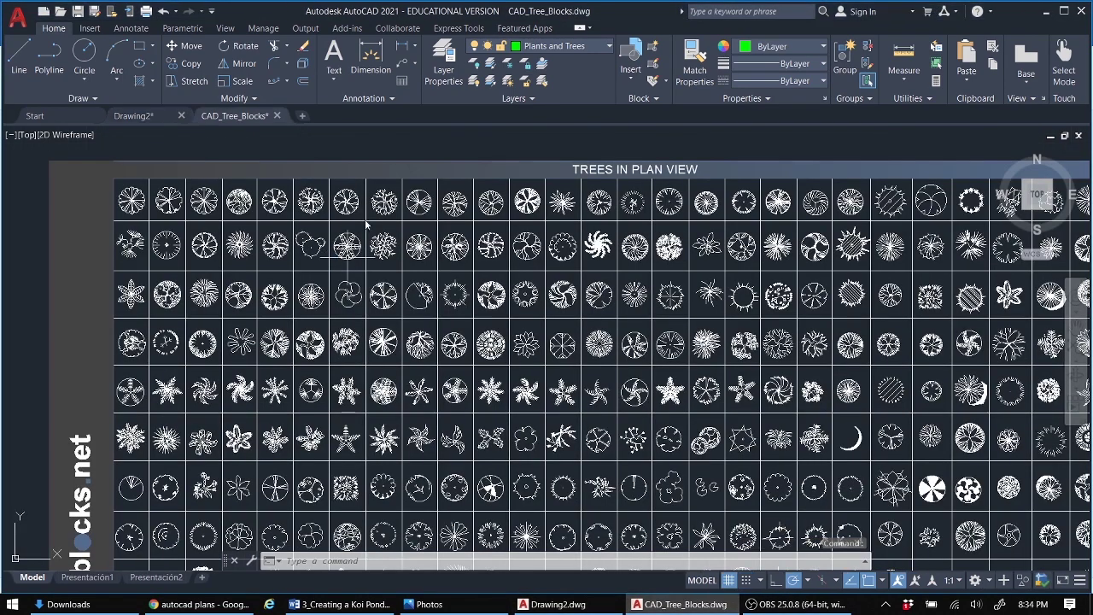
click(384, 201)
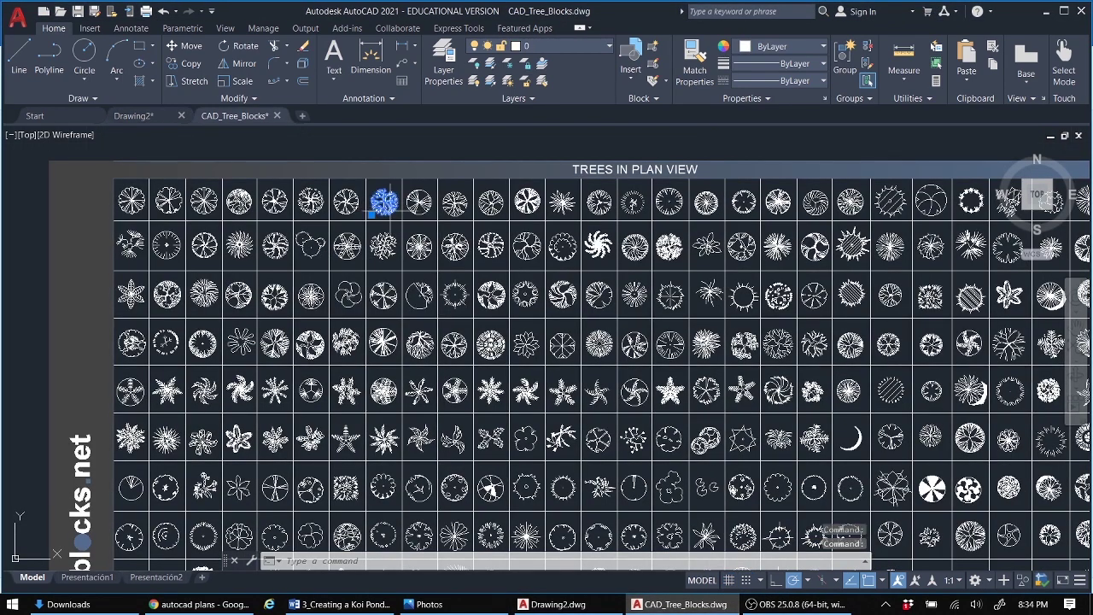
key(ctrl+c)
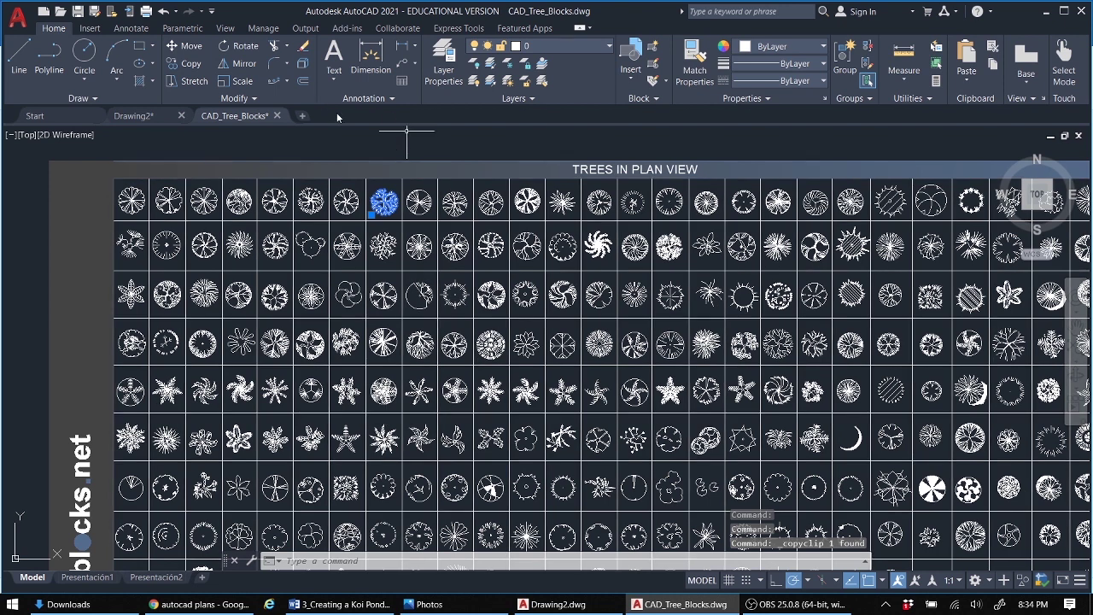
click(145, 117)
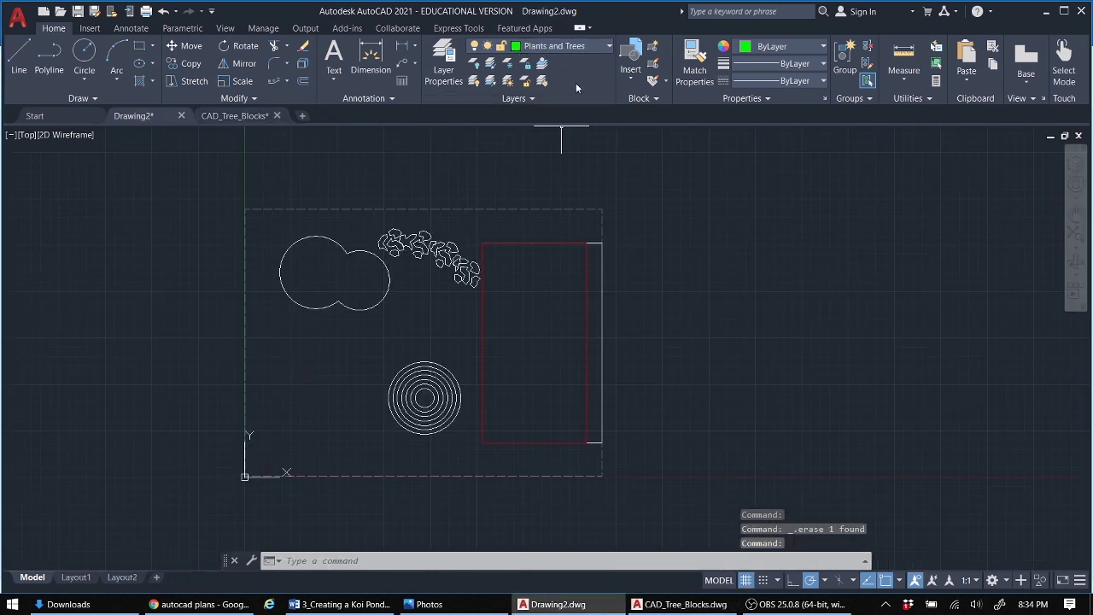
click(573, 162)
key(Escape)
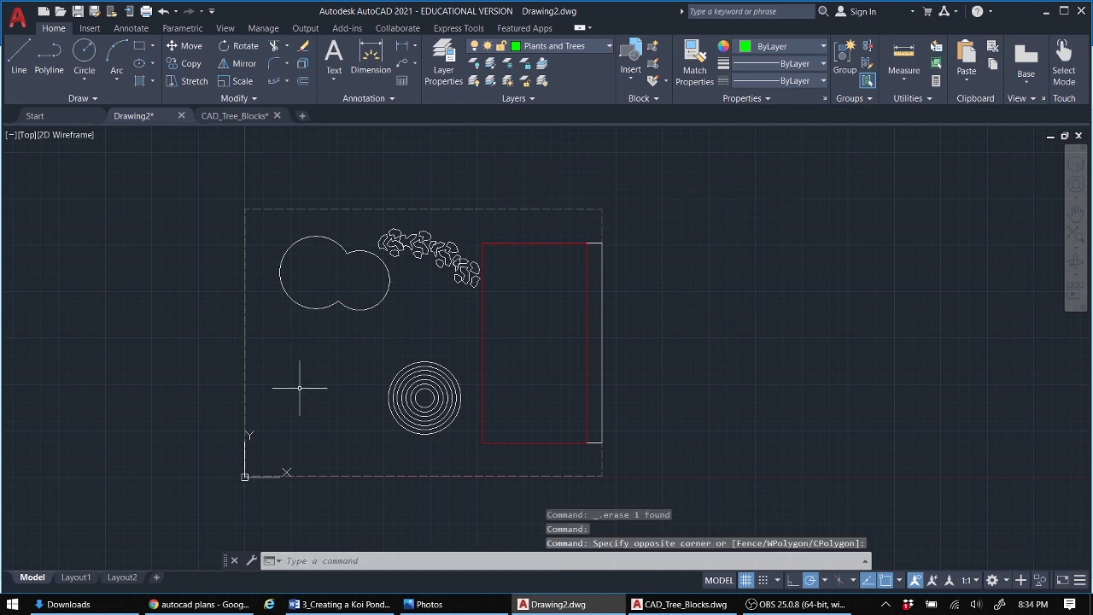
key(ctrl+v)
click(245, 476)
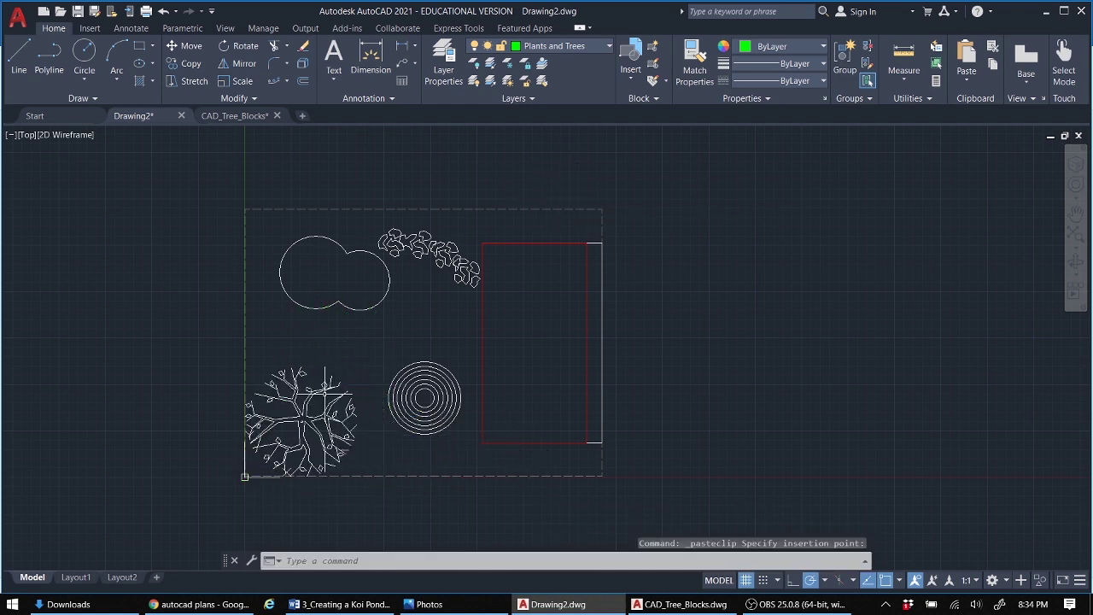
click(312, 389)
scroll(354, 393, down, 2)
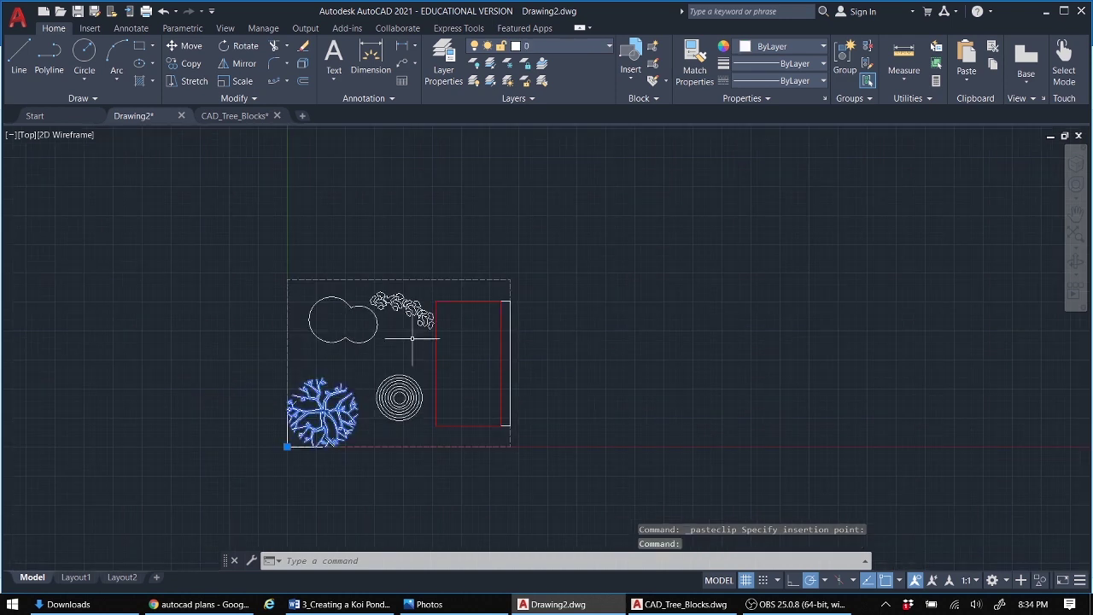
click(604, 46)
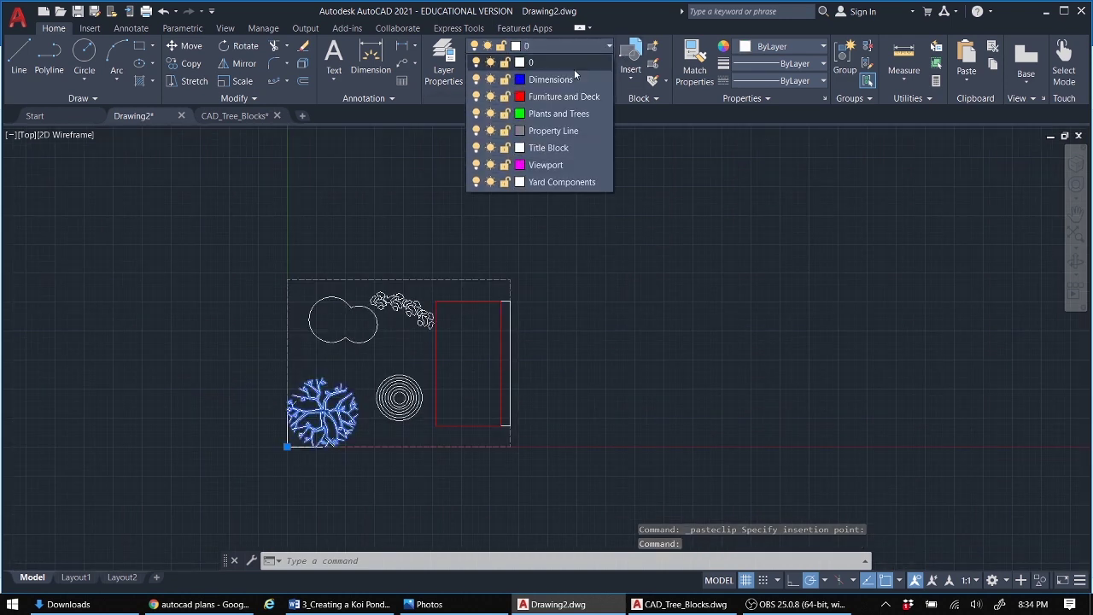
click(559, 109)
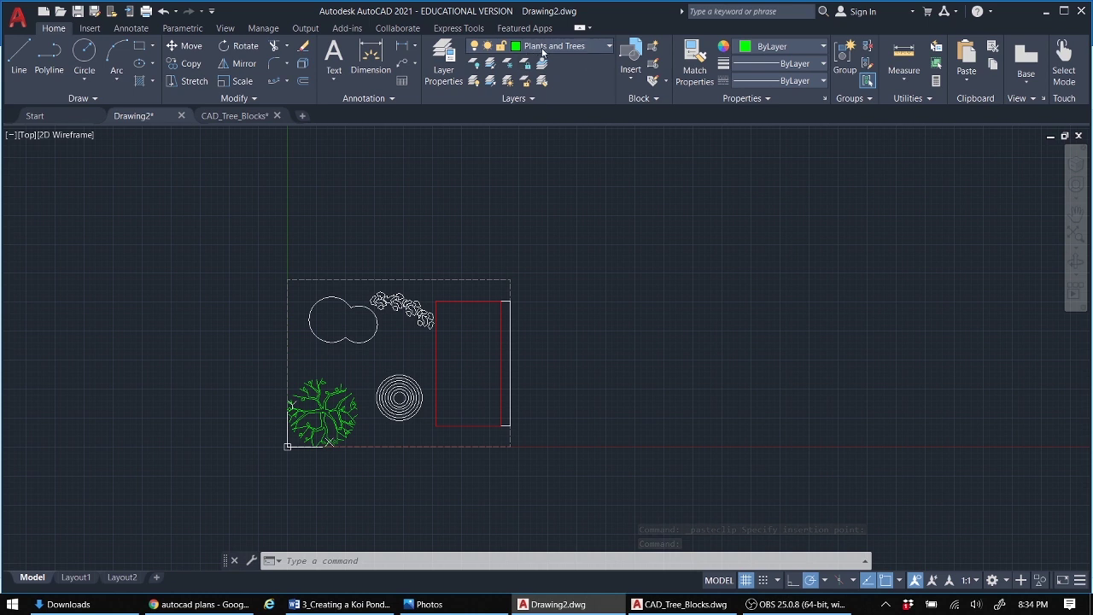
click(209, 344)
key(Escape)
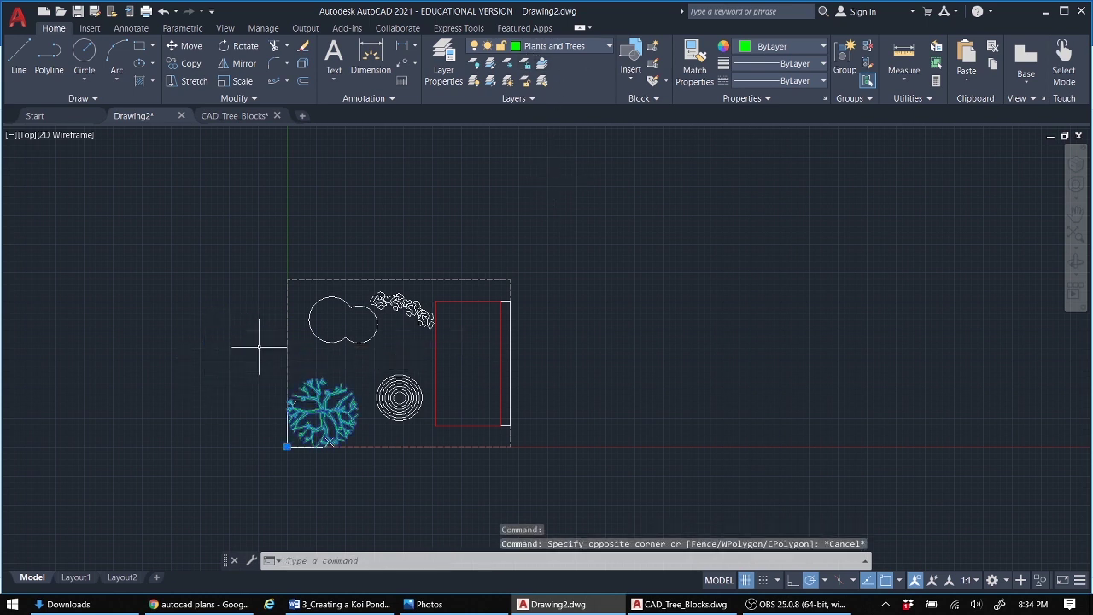
click(244, 342)
key(Escape)
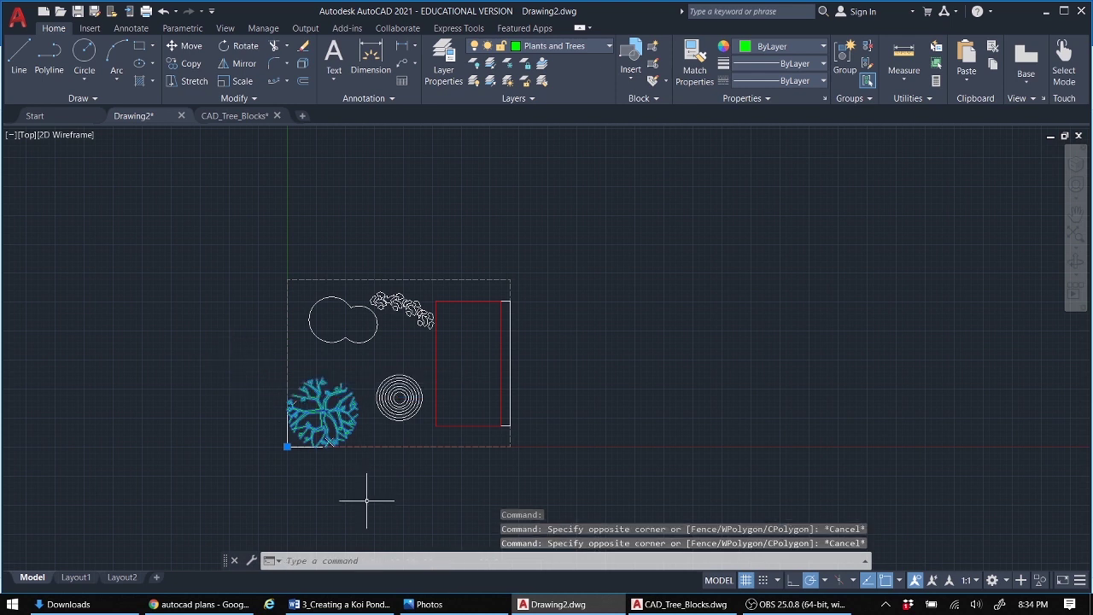
key(Escape)
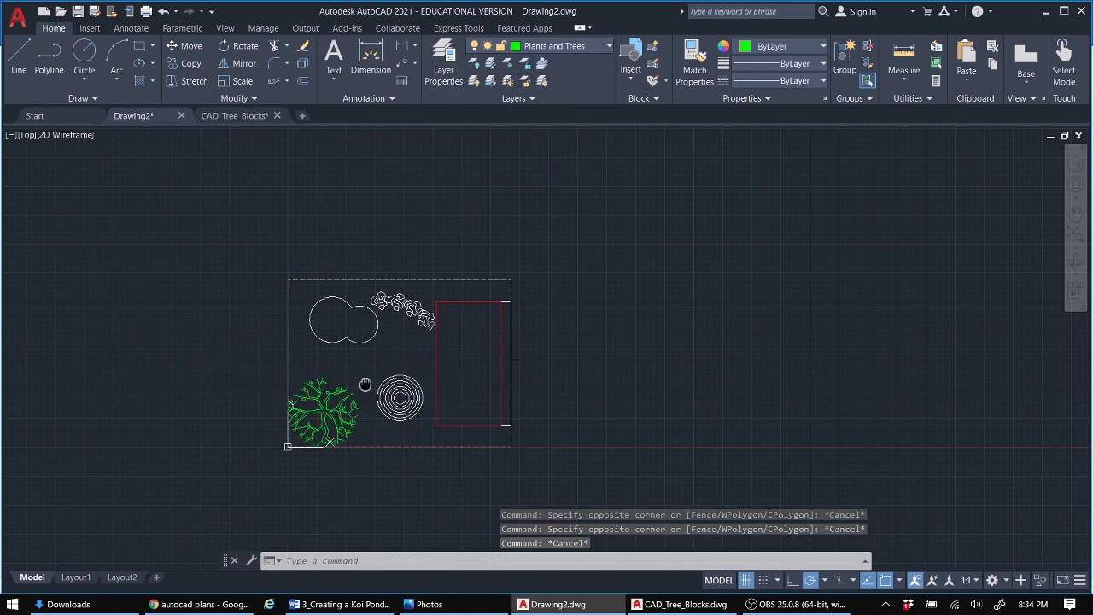
middle_drag(361, 384, 486, 308)
scroll(469, 327, up, 4)
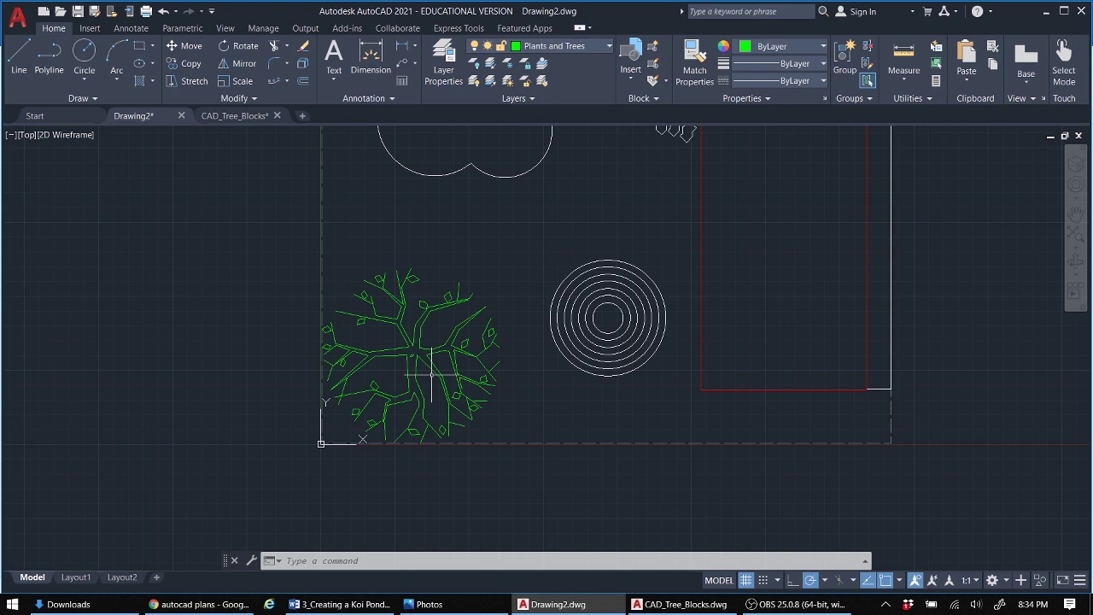
Step: Scale the green tree block by 0.5 about its centre
scroll(431, 373, down, 2)
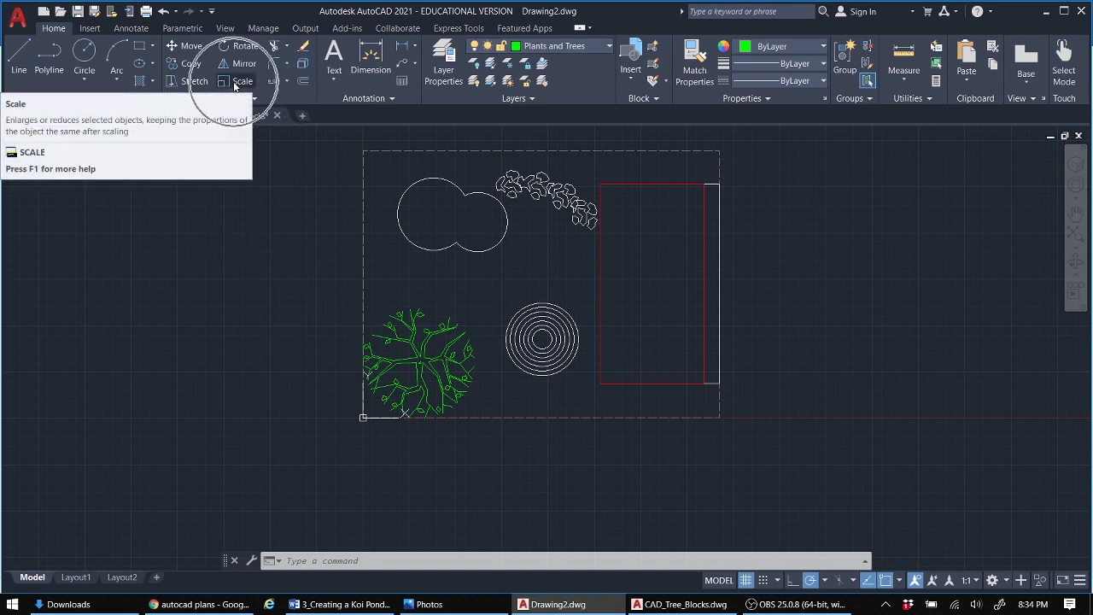
click(233, 82)
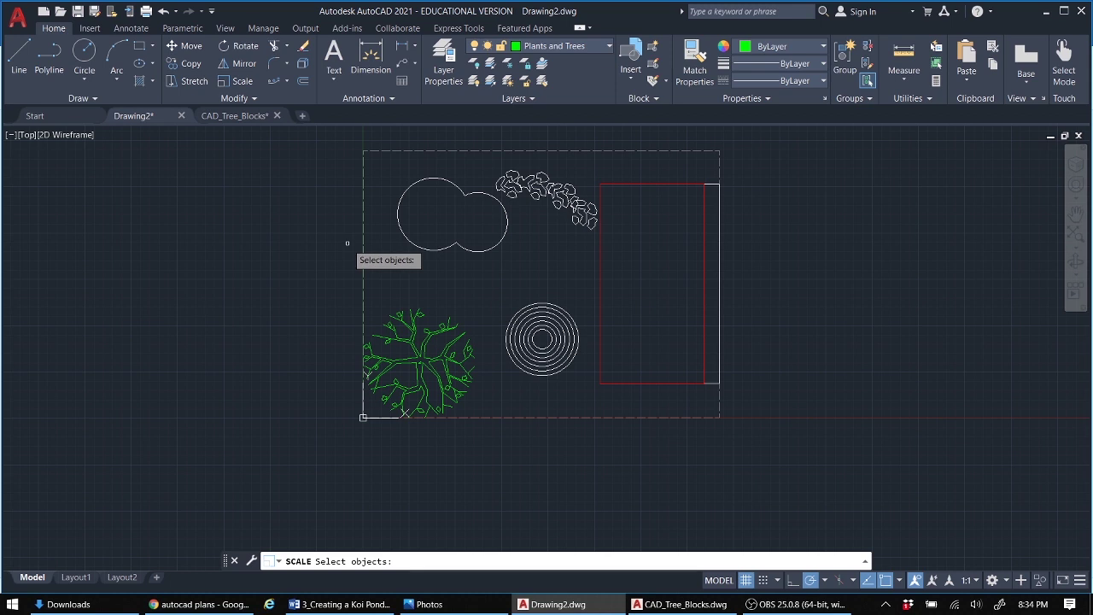
click(410, 357)
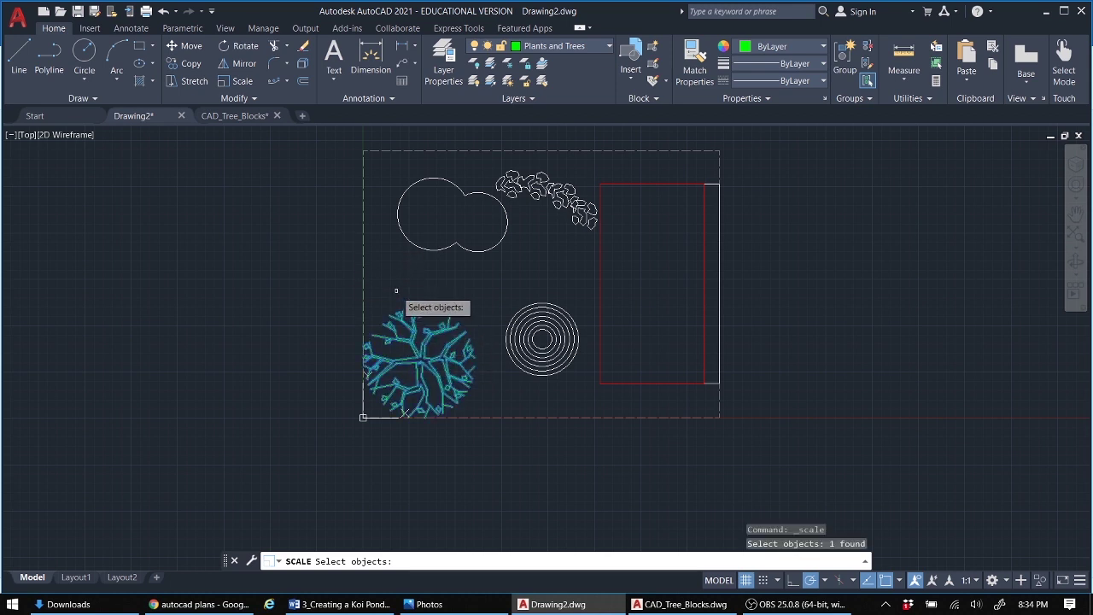
key(Return)
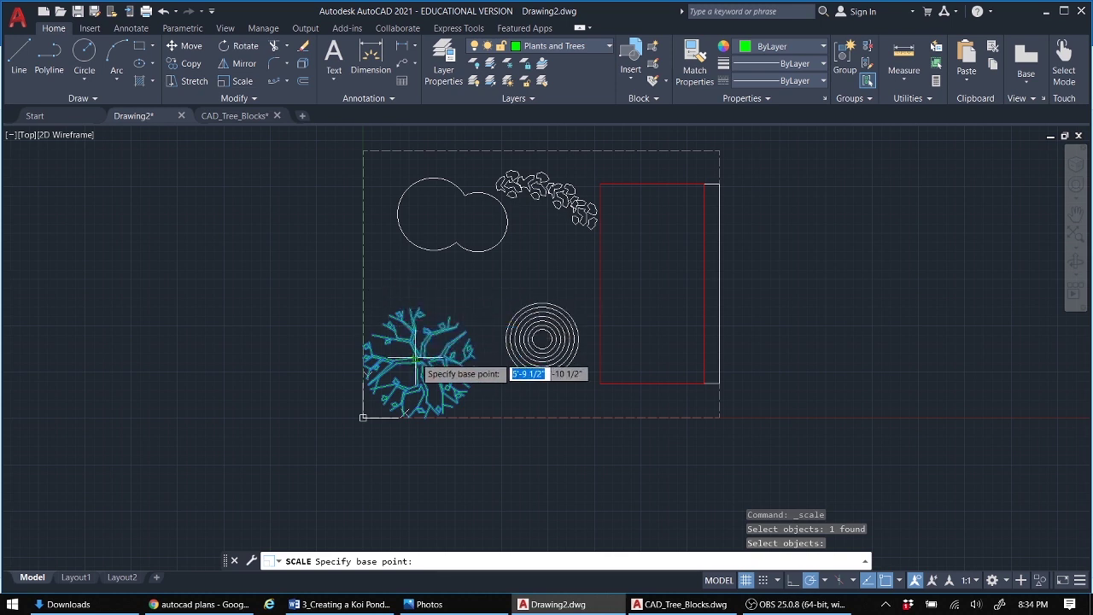
click(417, 359)
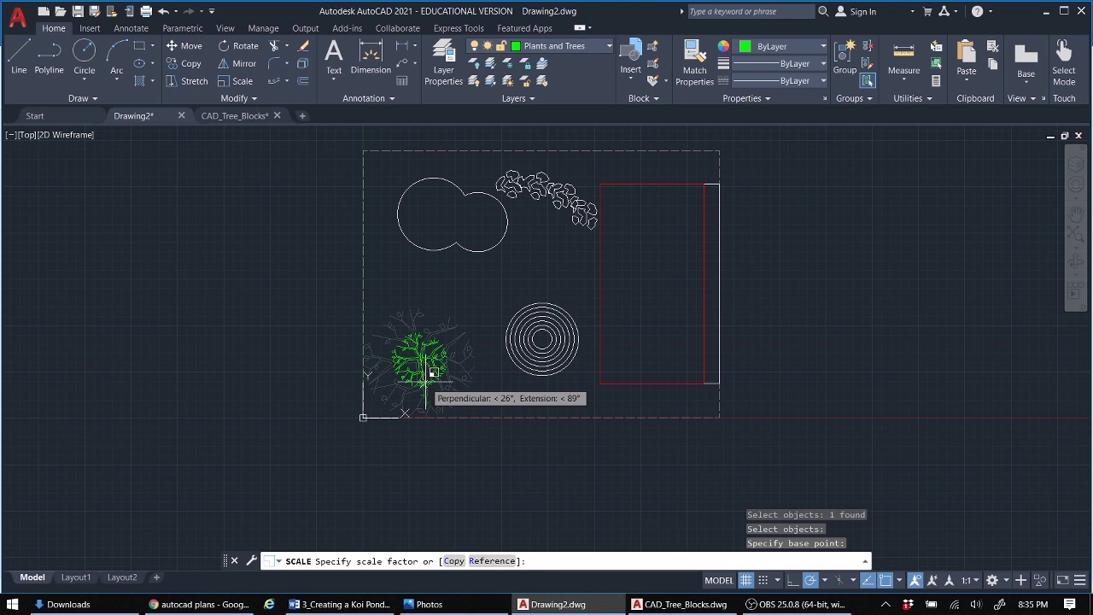
text(0.5)
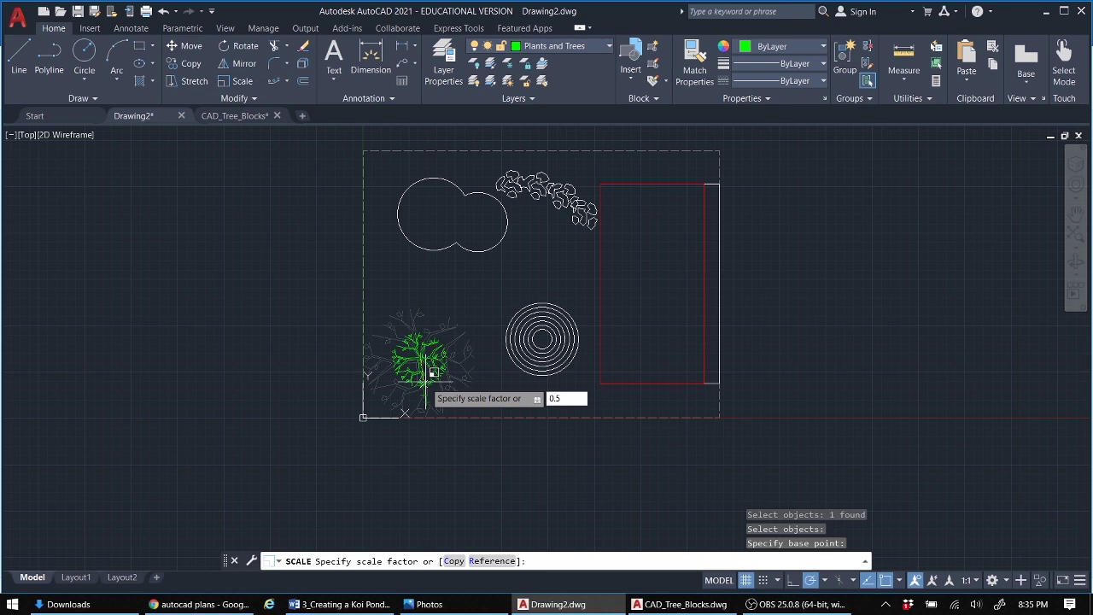
key(Return)
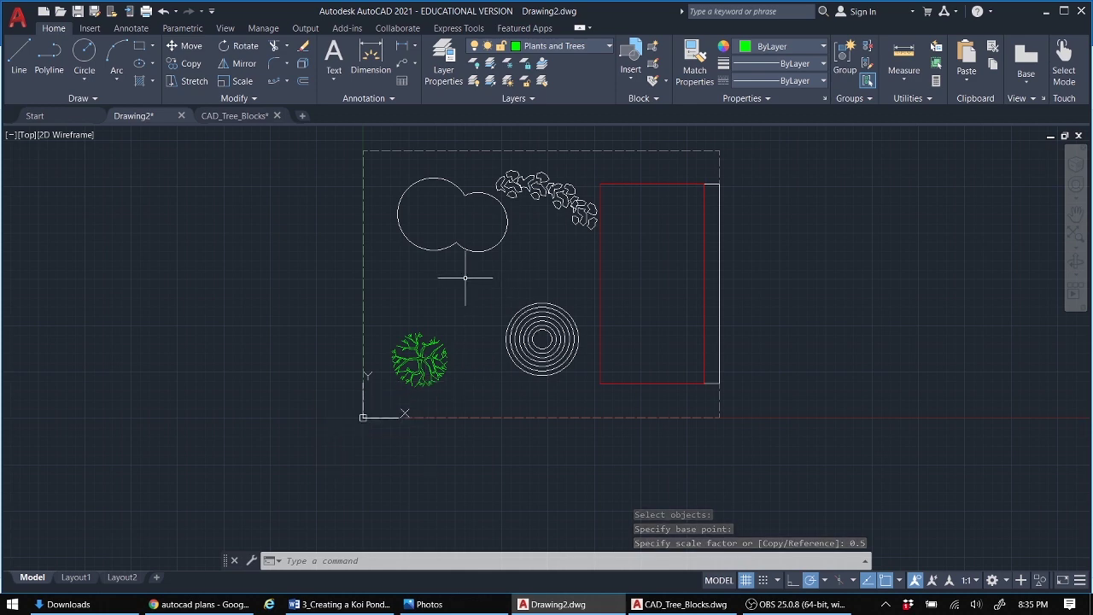
Step: Copy the star-shaped tree in row 3, column 1 of CAD_Tree_Blocks to the clipboard
click(244, 116)
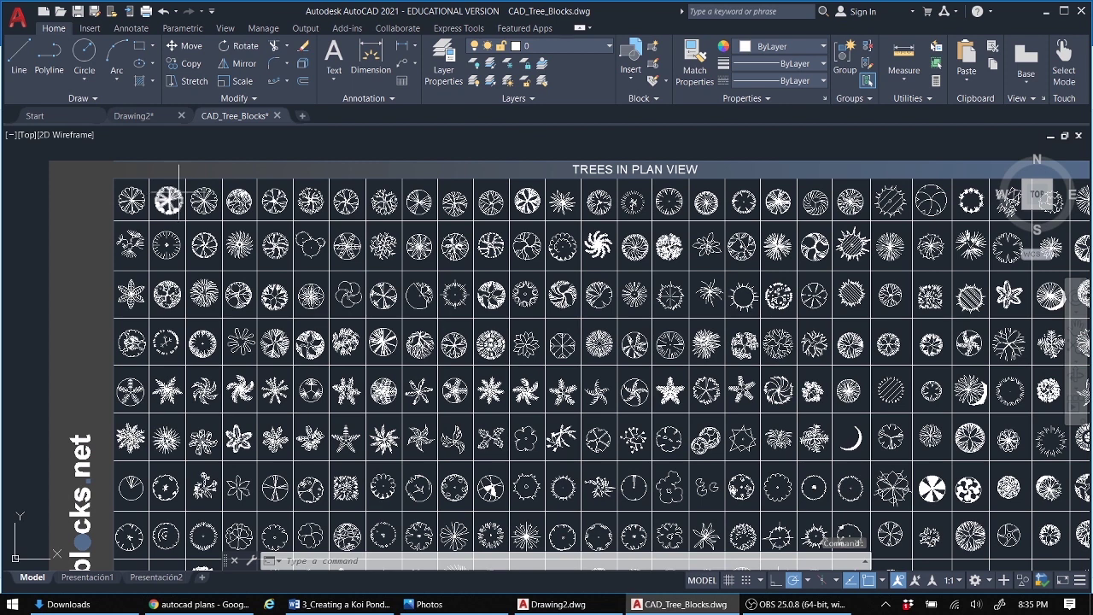
click(139, 294)
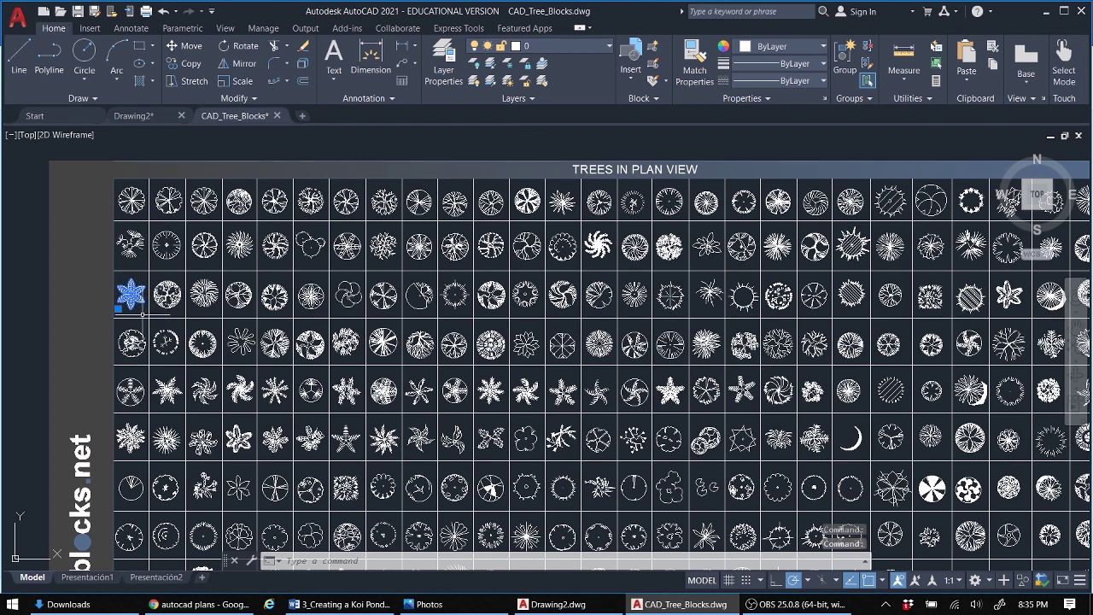
key(ctrl+c)
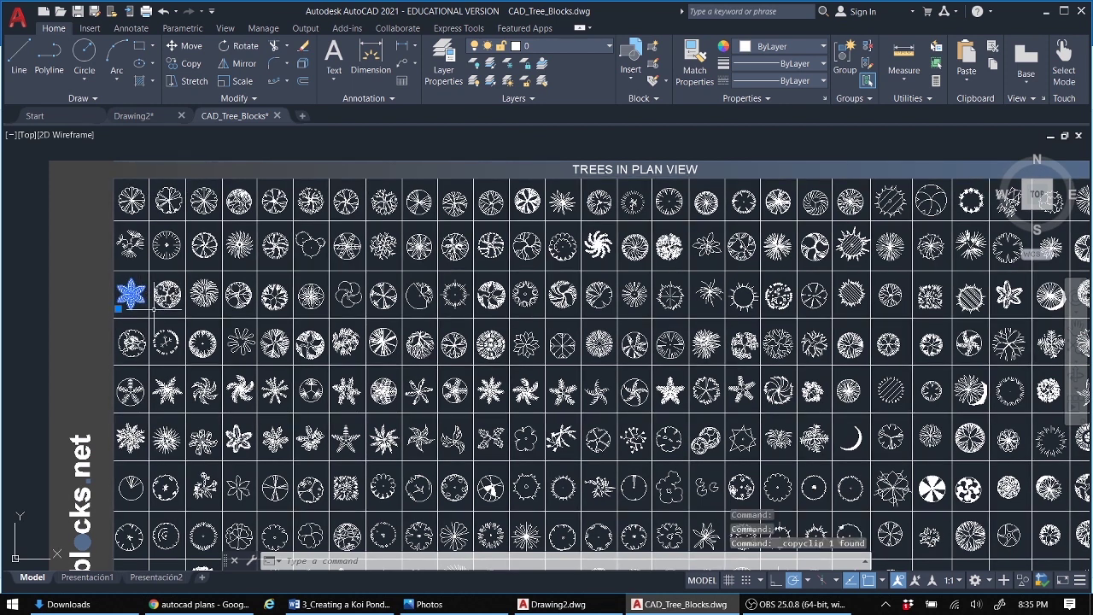
Step: Back in Drawing2, make Plants and Trees current and paste the star tree above the round tree
click(137, 116)
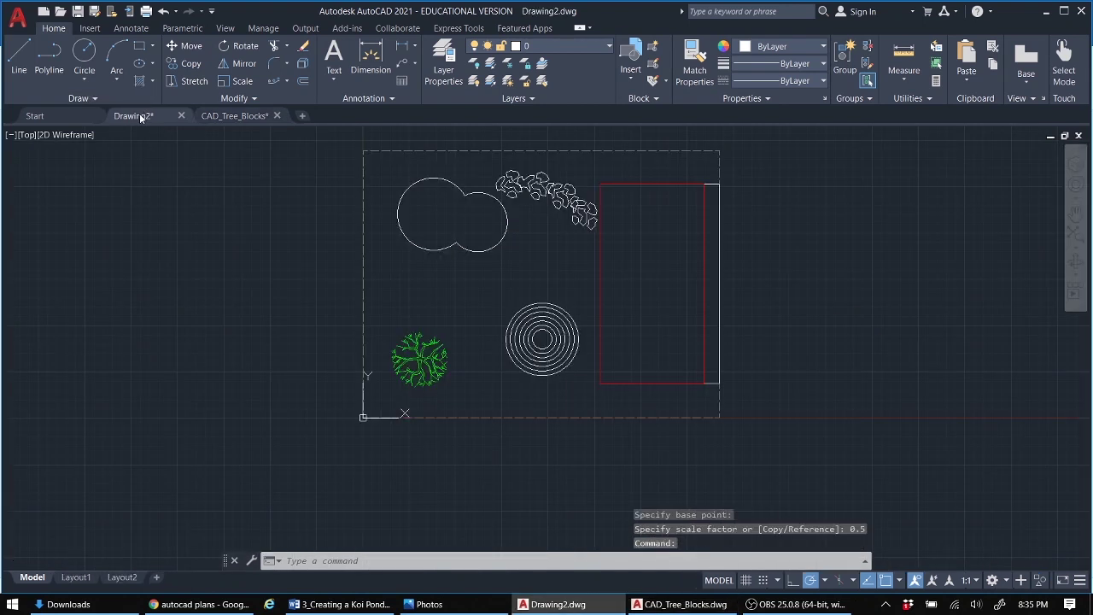
click(563, 46)
click(546, 101)
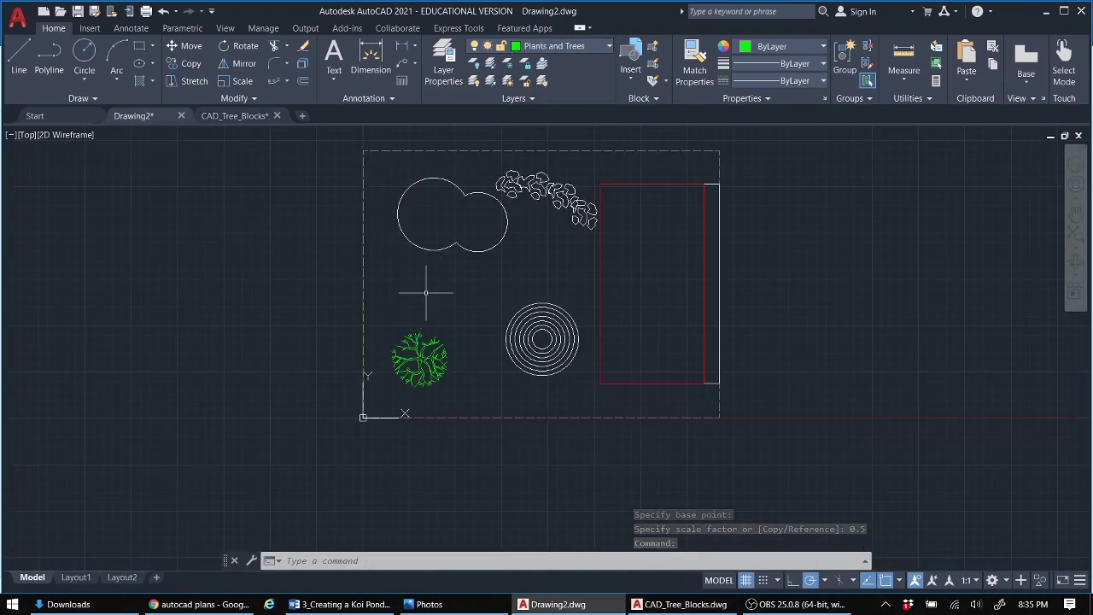
key(ctrl+v)
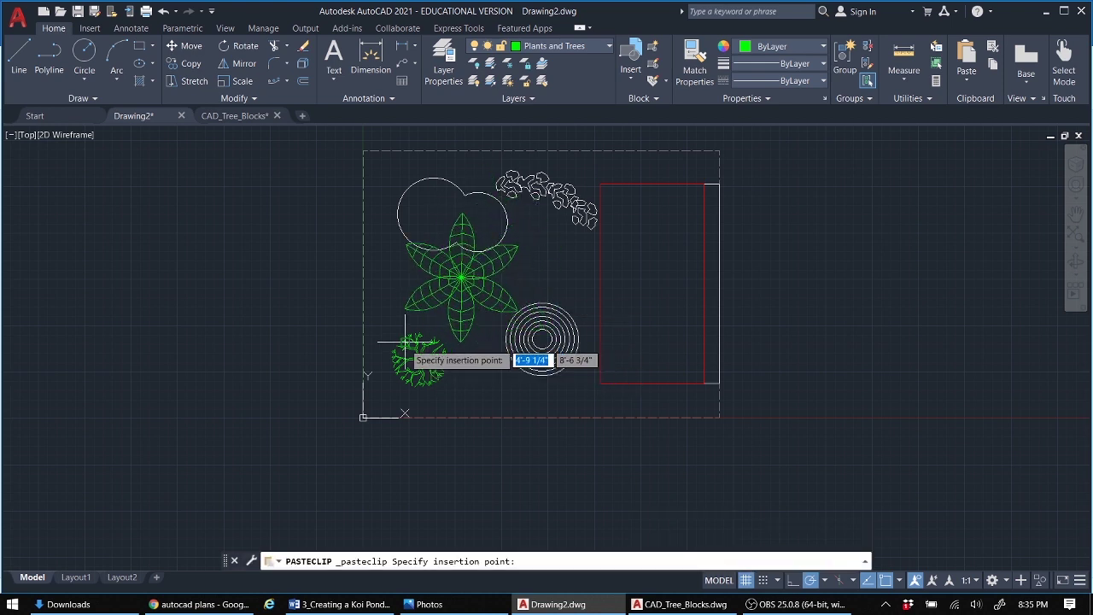
click(363, 356)
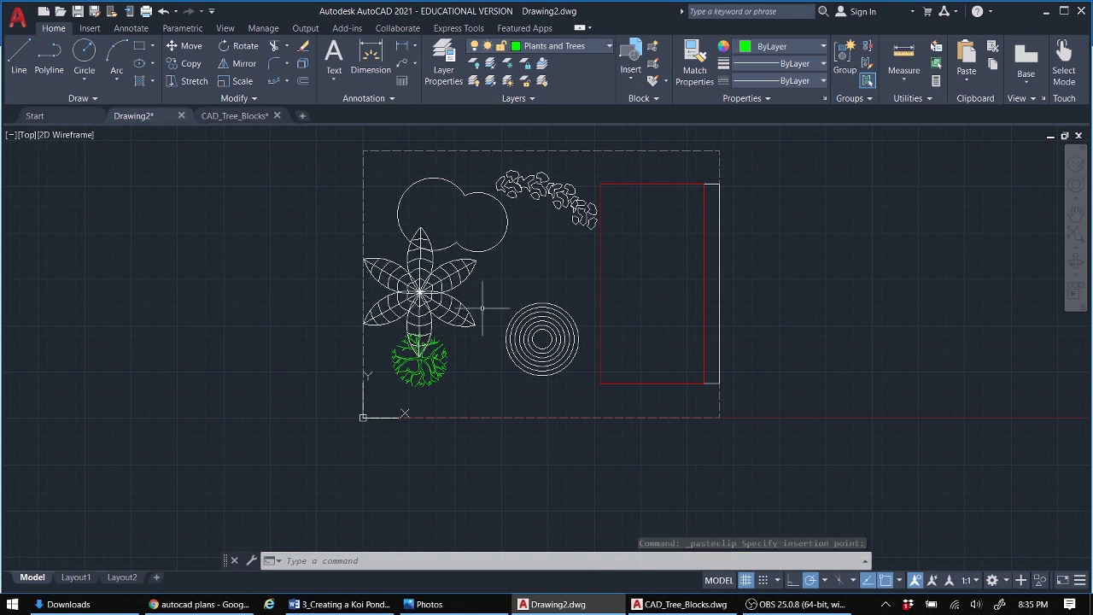
Step: Move the pasted star tree onto the Plants and Trees layer and clear the selection
click(465, 285)
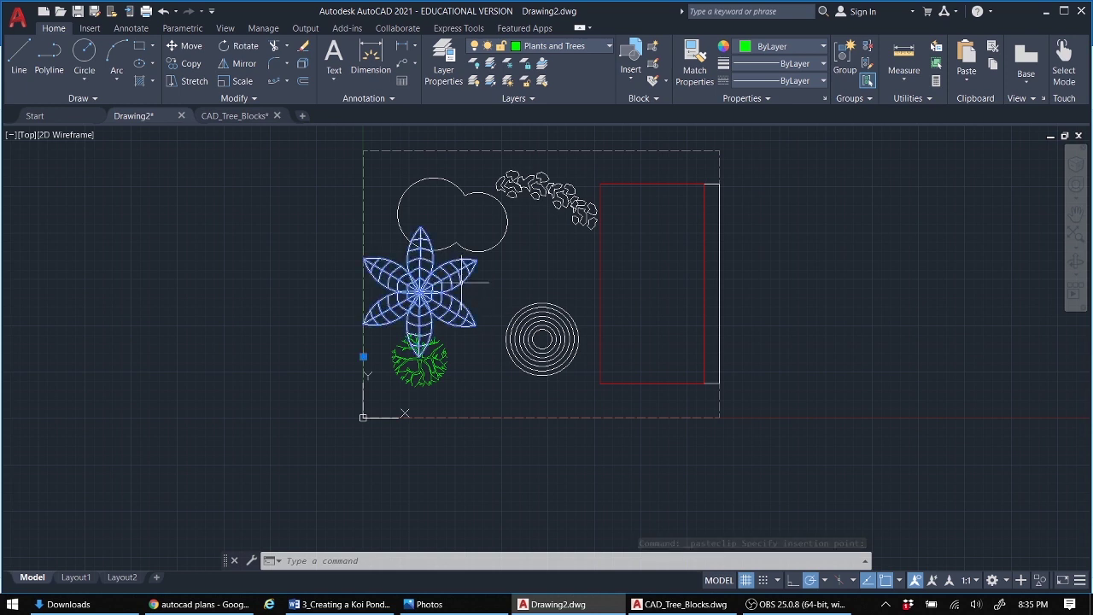
click(609, 47)
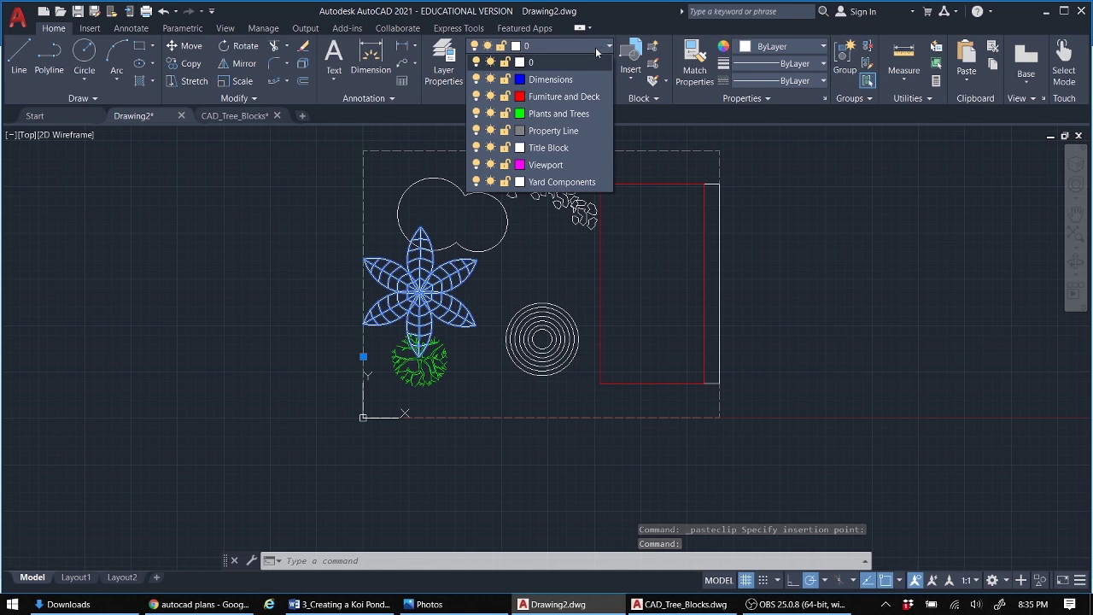
click(557, 113)
click(184, 270)
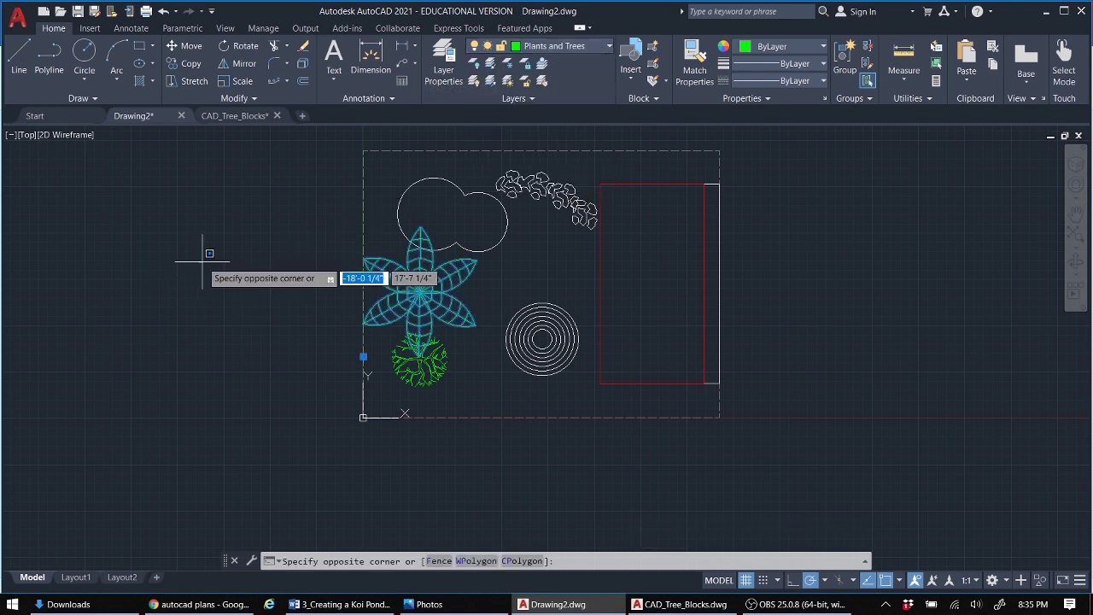
key(Escape)
key(Escape)
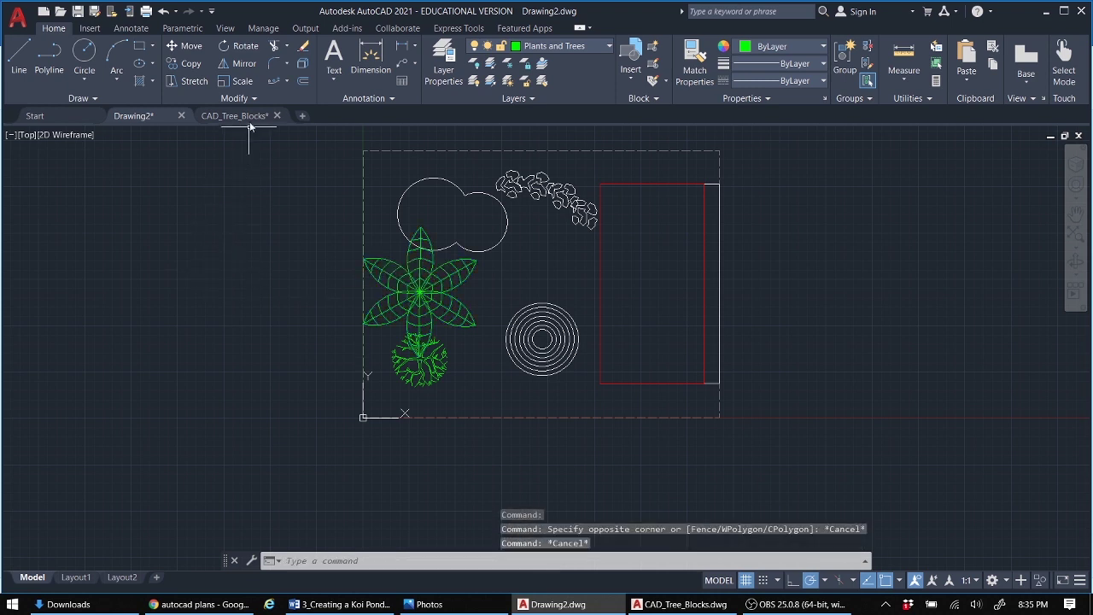
Step: Scale the star-shaped tree by 0.3 about its centre
click(246, 85)
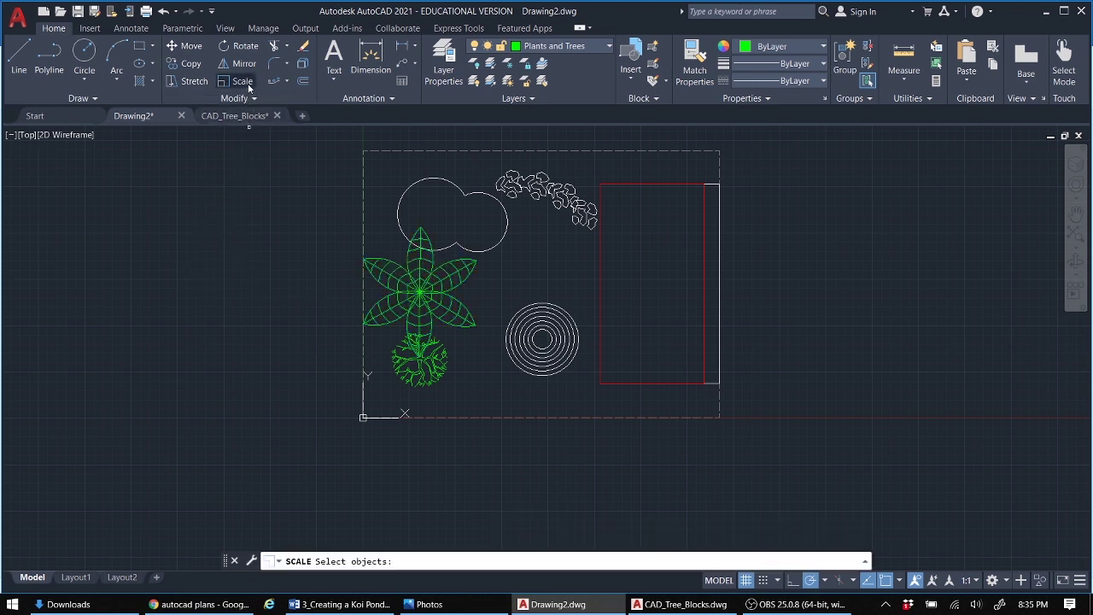
click(424, 283)
key(Return)
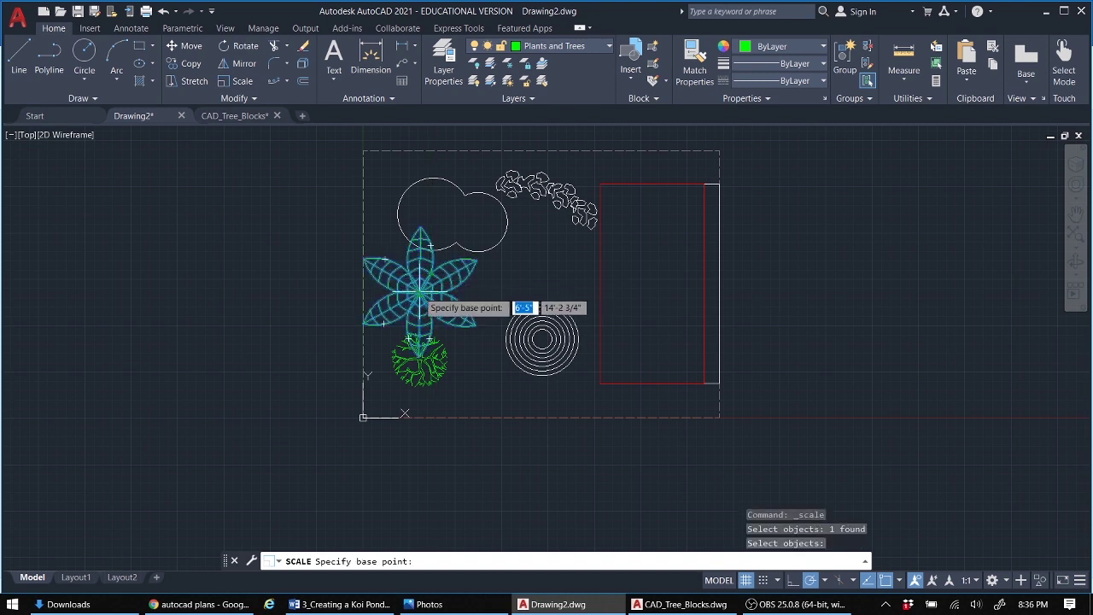
click(422, 291)
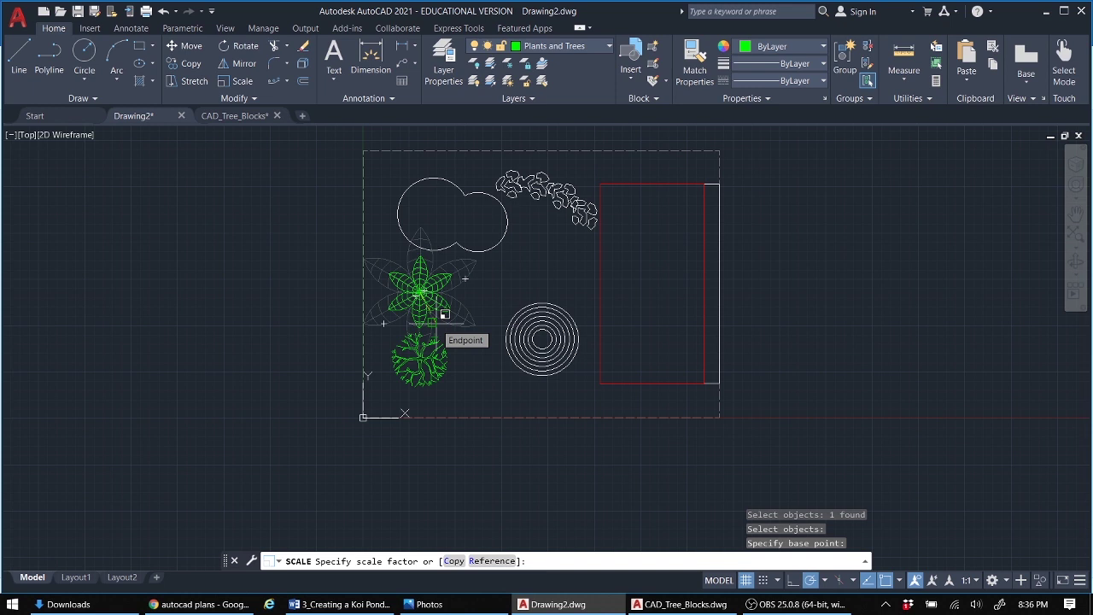
text(0.3)
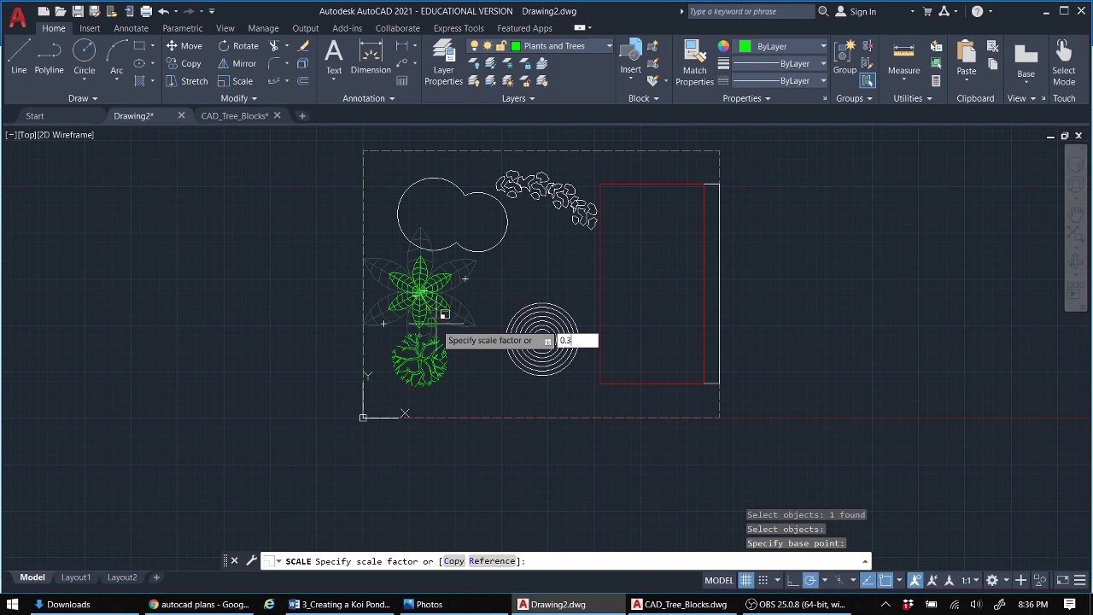
key(Return)
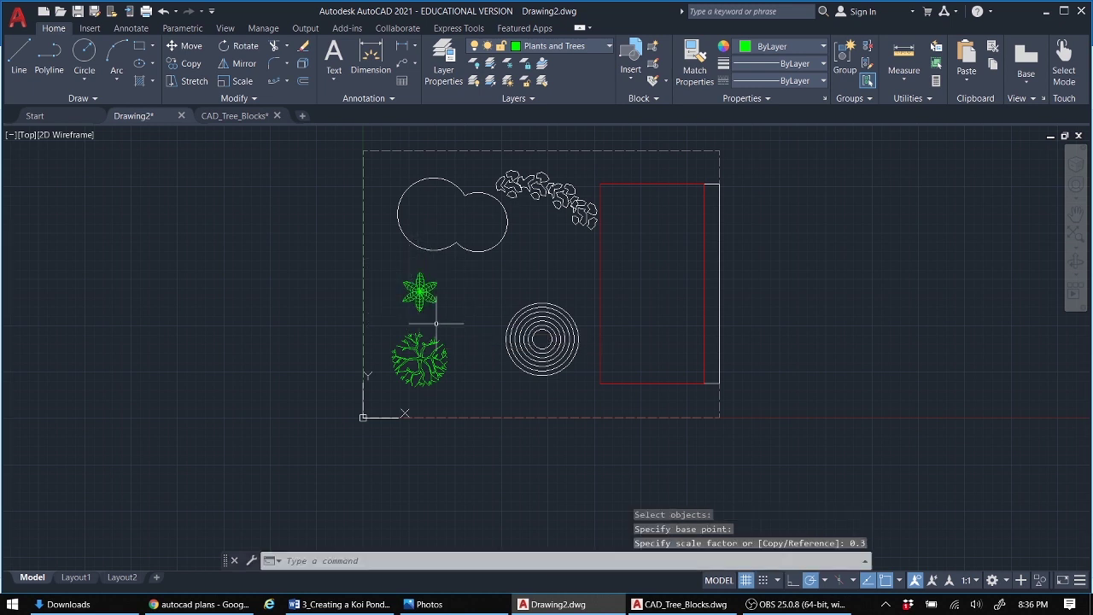
Step: Drag the star tree up-left and the round tree into the bottom-left corner
scroll(420, 286, up, 2)
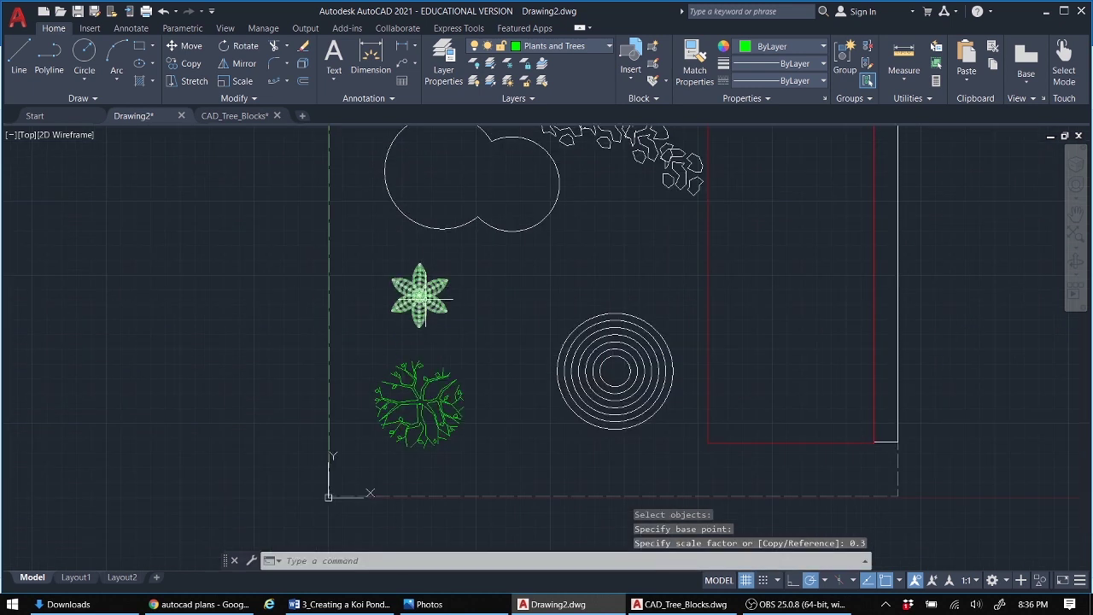
click(421, 295)
drag(422, 295, 391, 267)
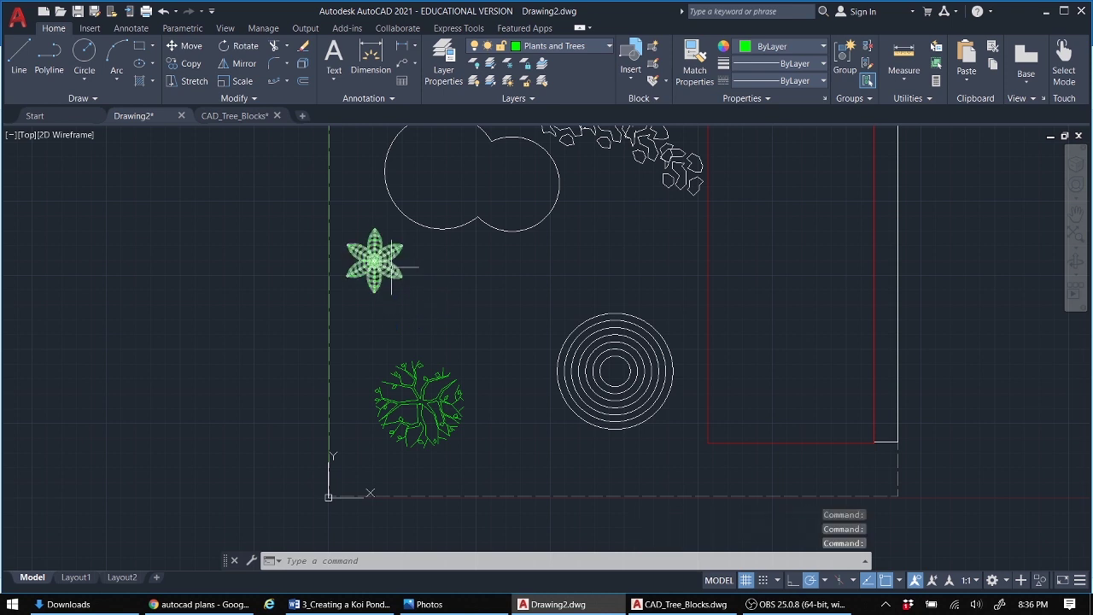
click(393, 427)
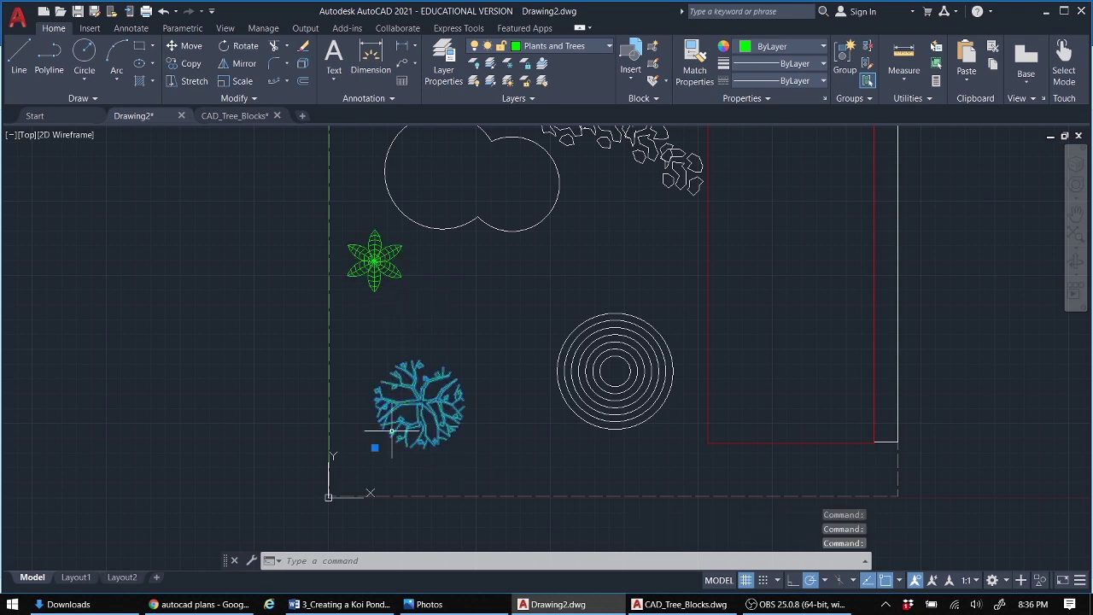
drag(391, 431, 369, 492)
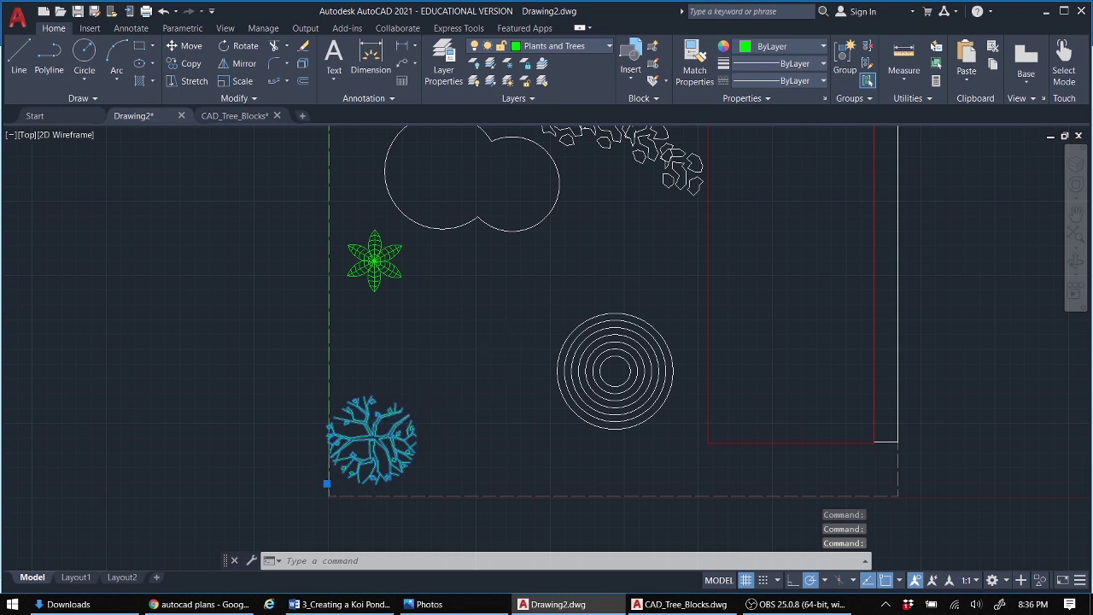
Step: Start a hatch with the ANSI32 pattern in colour 205,32,39
scroll(542, 345, down, 2)
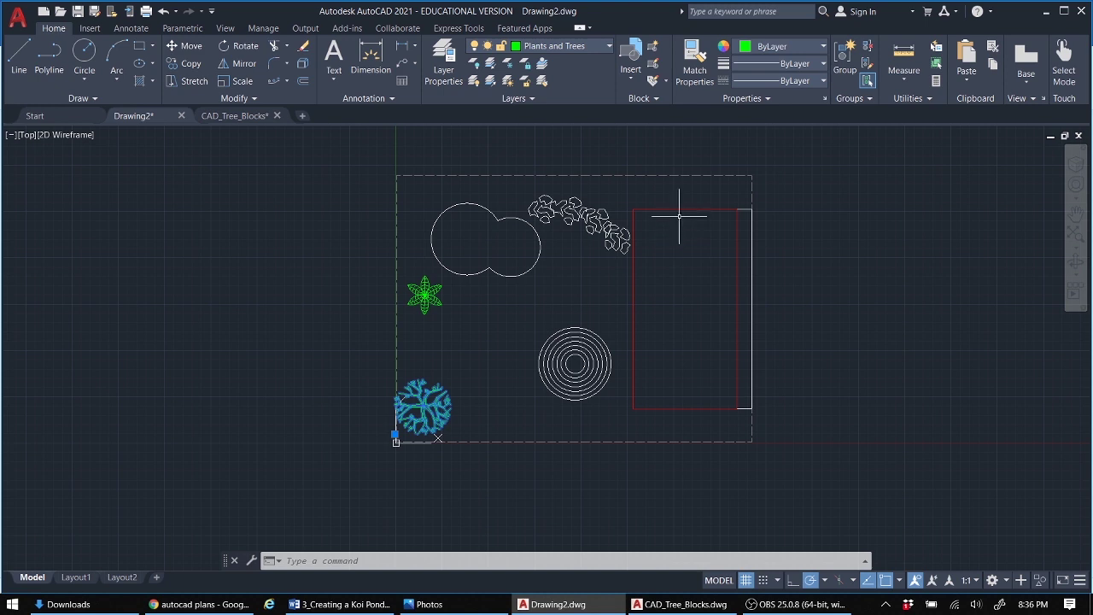
click(138, 84)
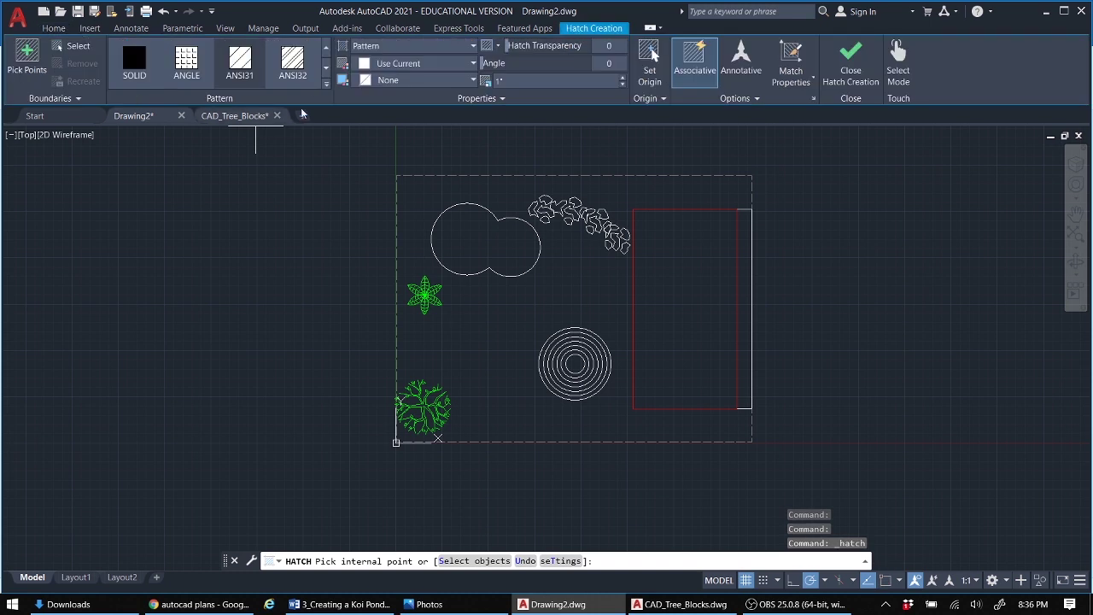
click(325, 83)
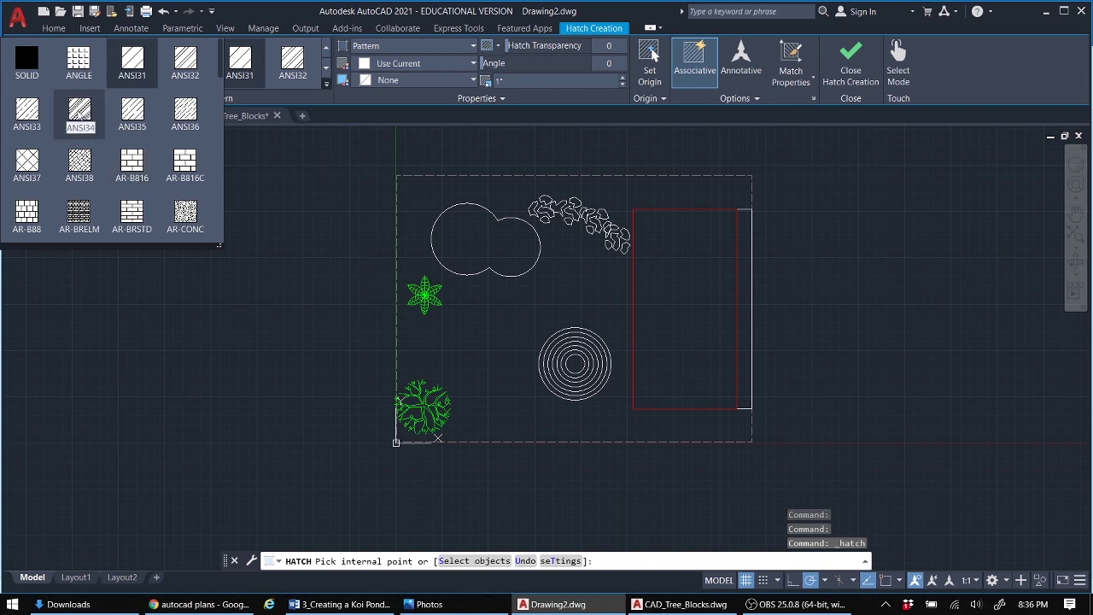
click(182, 63)
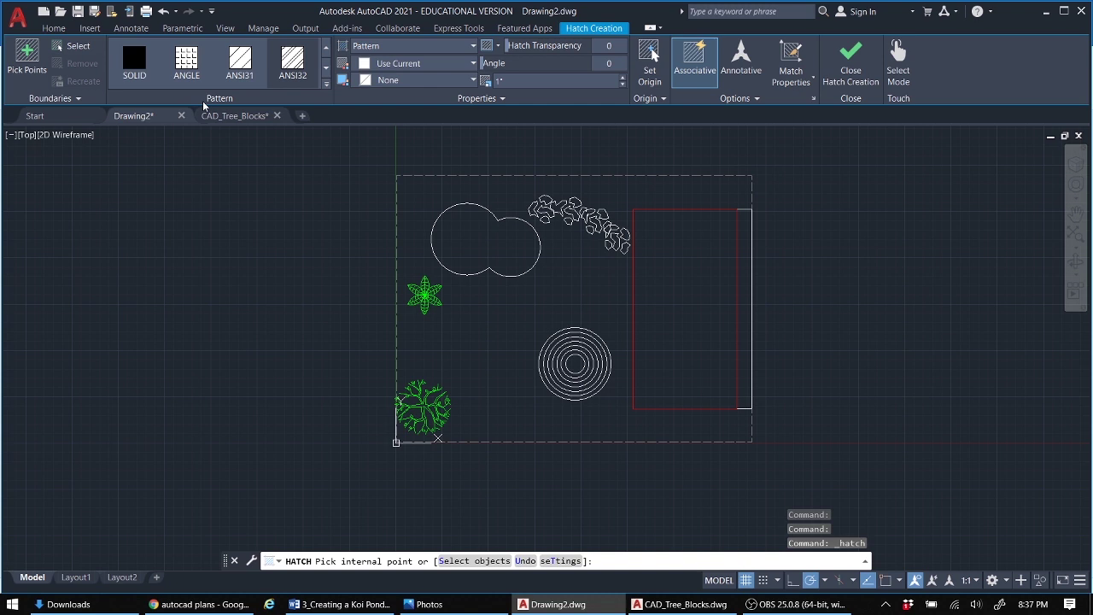
click(473, 65)
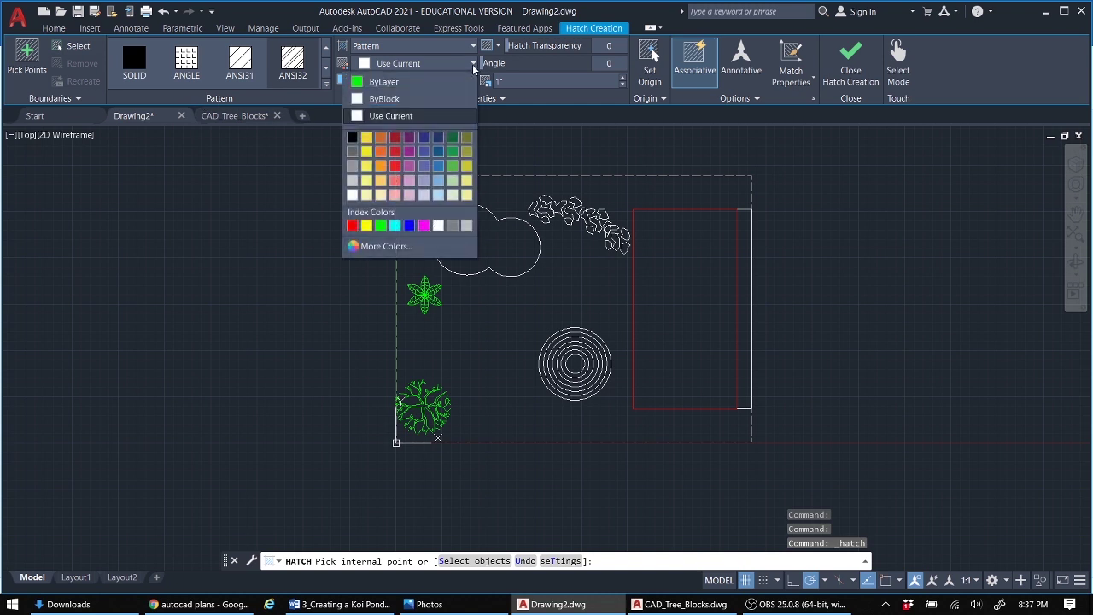
click(395, 155)
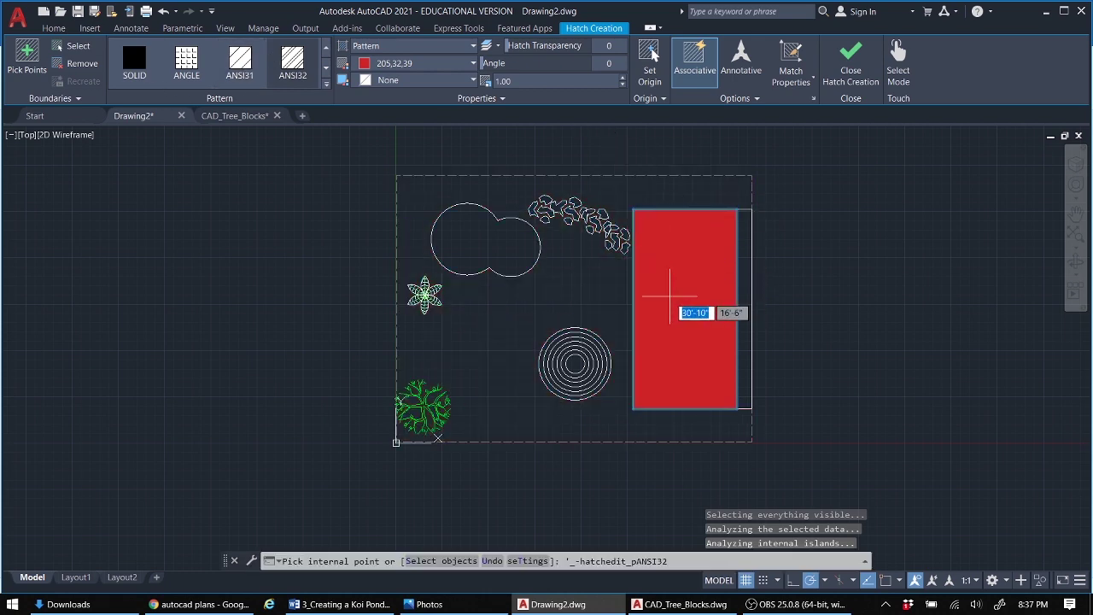
Step: Pick inside the deck rectangle and raise the hatch pattern scale to 20.00
scroll(670, 278, up, 6)
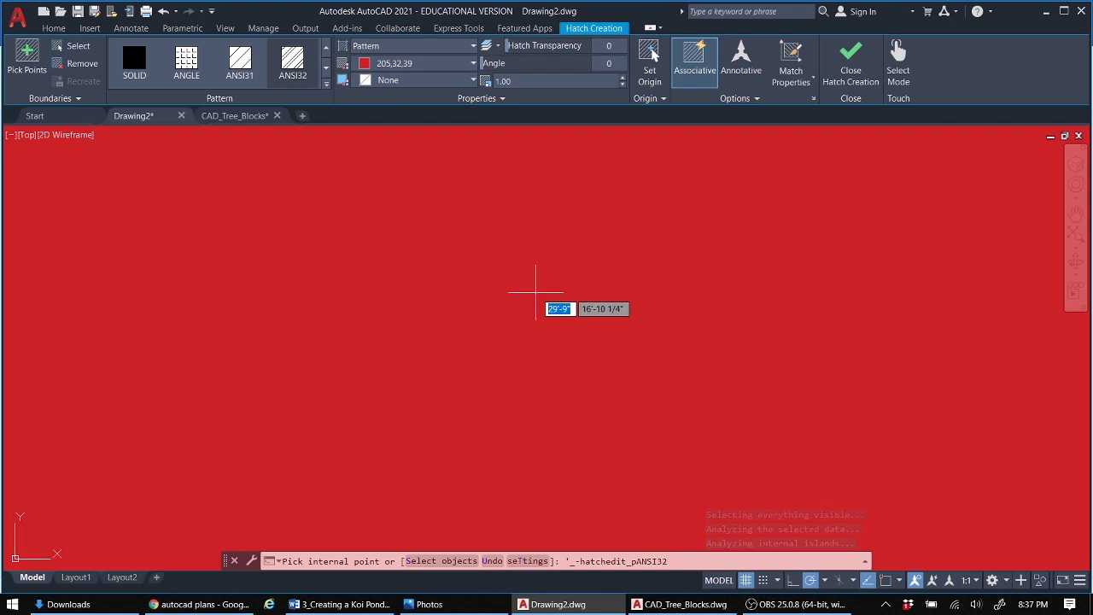
scroll(535, 292, down, 5)
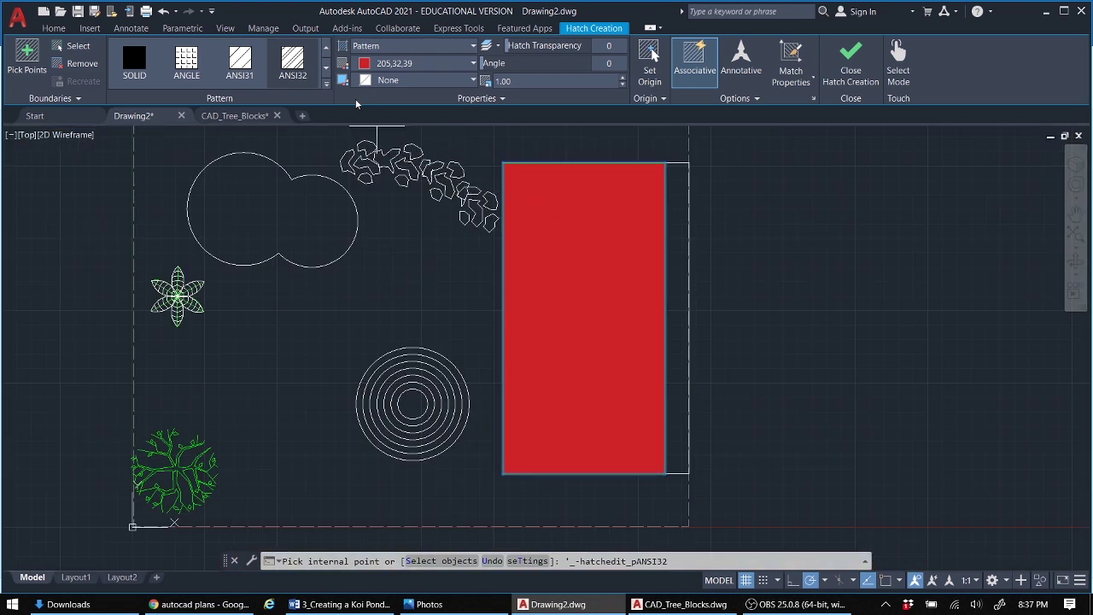
click(581, 242)
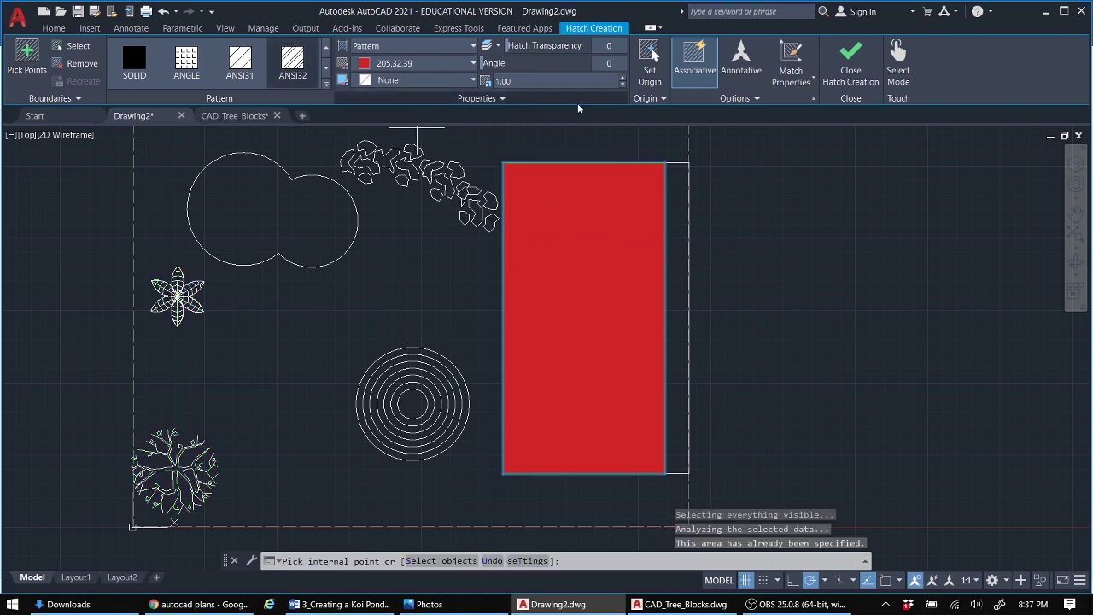
click(623, 77)
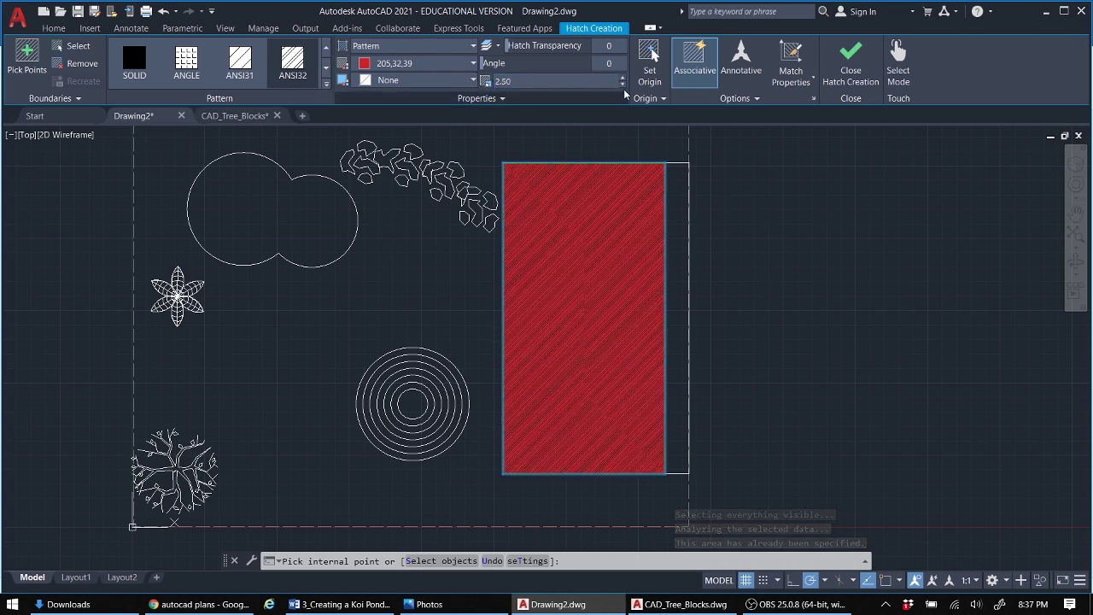
click(622, 77)
click(622, 78)
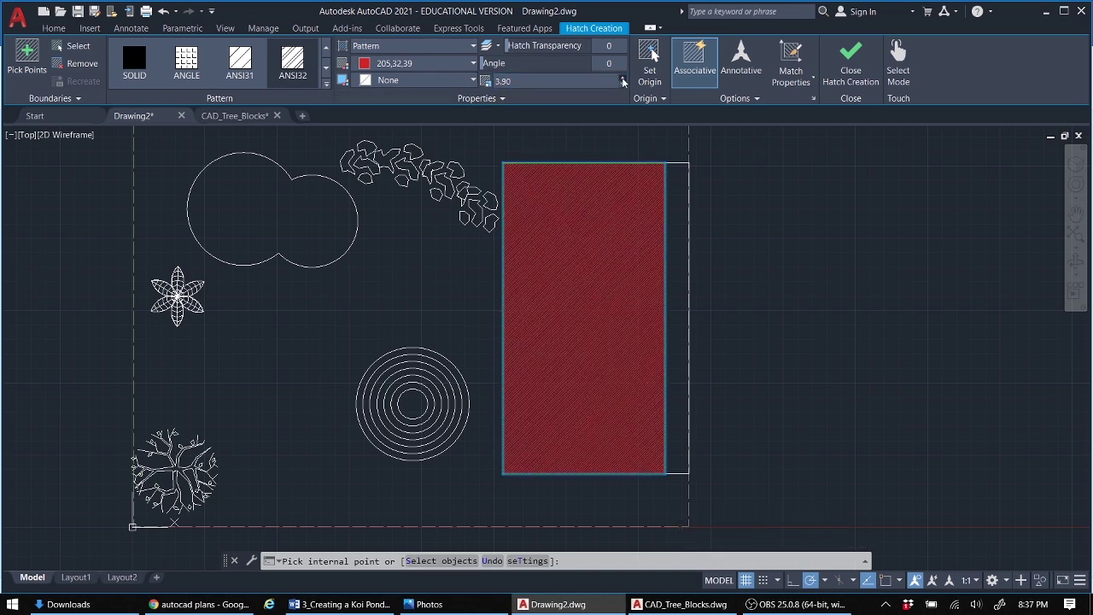
click(622, 78)
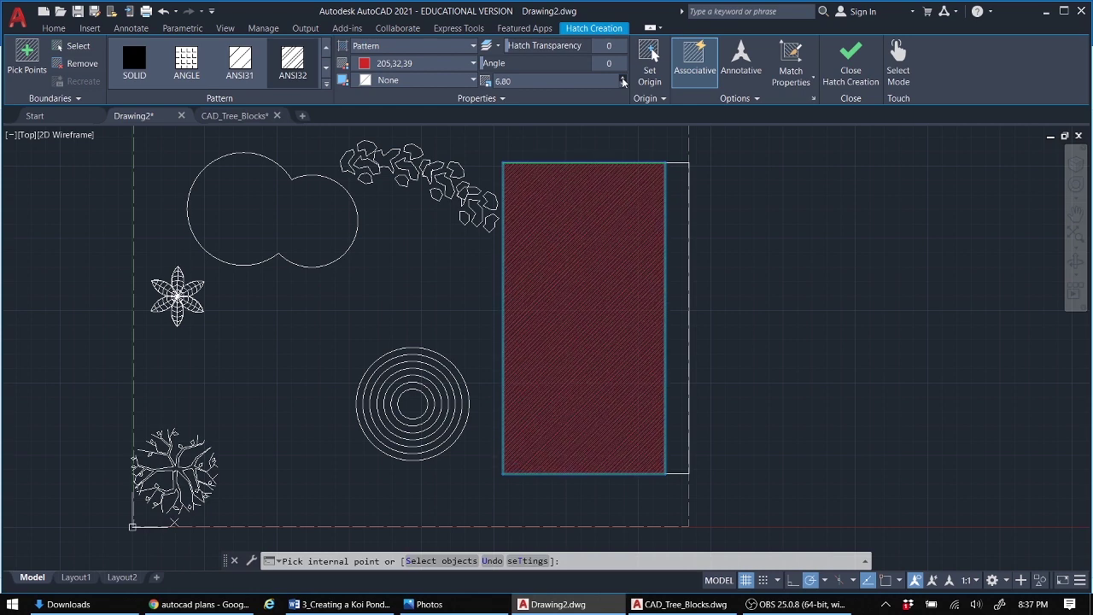
click(623, 78)
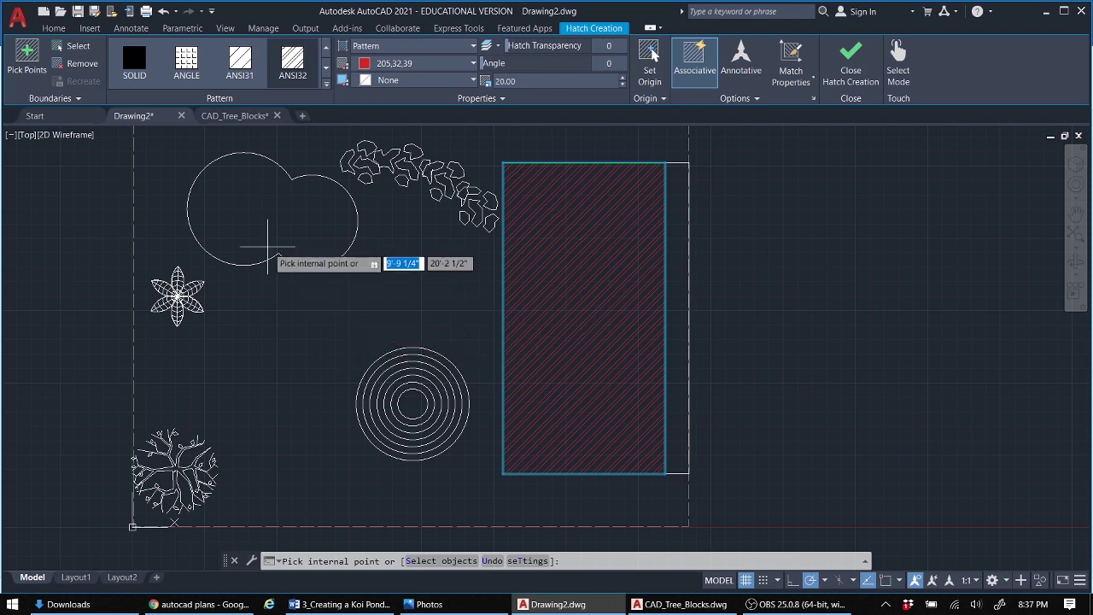
Step: Keep the red diagonal deck hatch, then fill both overlapping pond circles with solid 16,86,137 blue
click(136, 57)
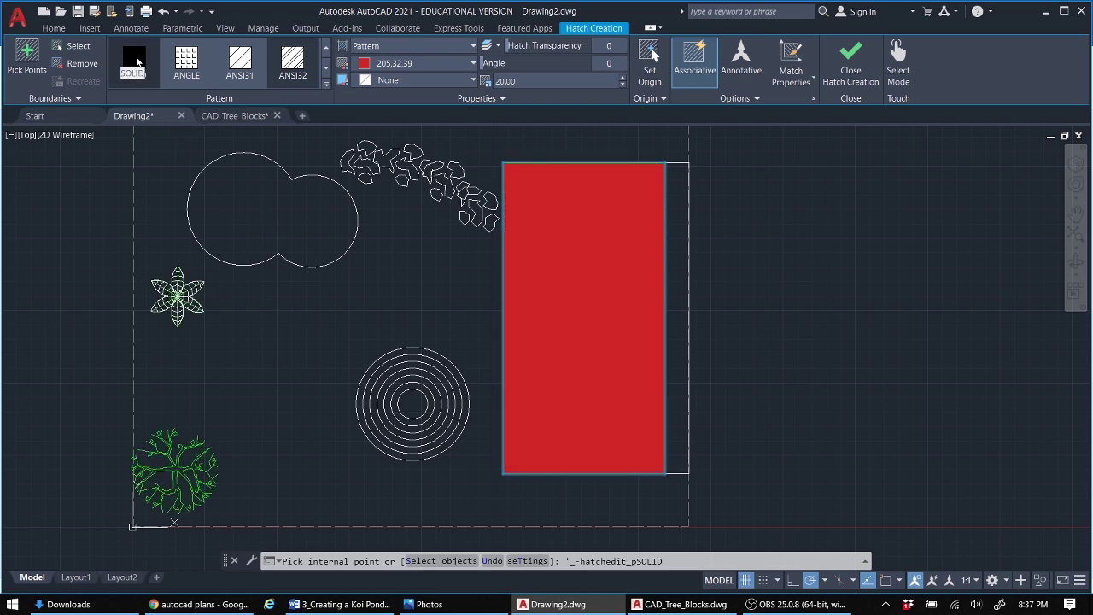
click(851, 68)
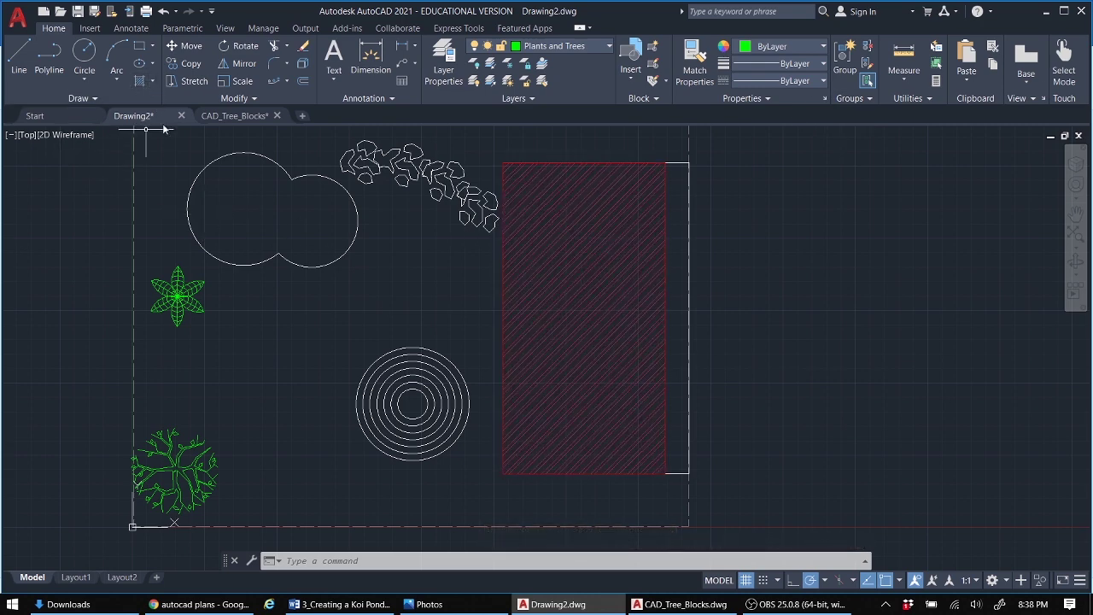
click(141, 80)
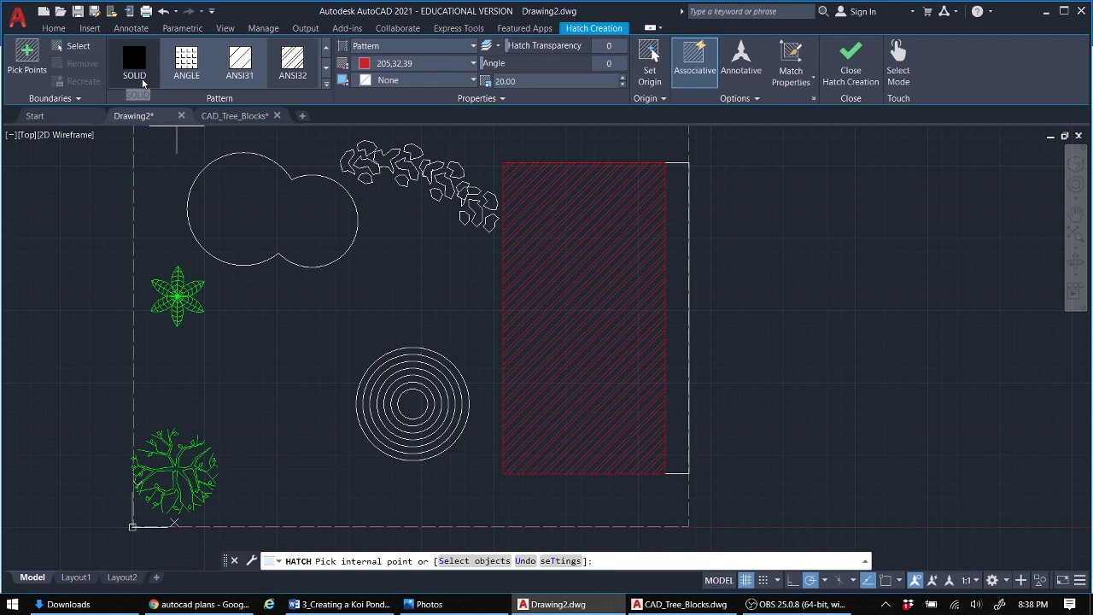
click(137, 64)
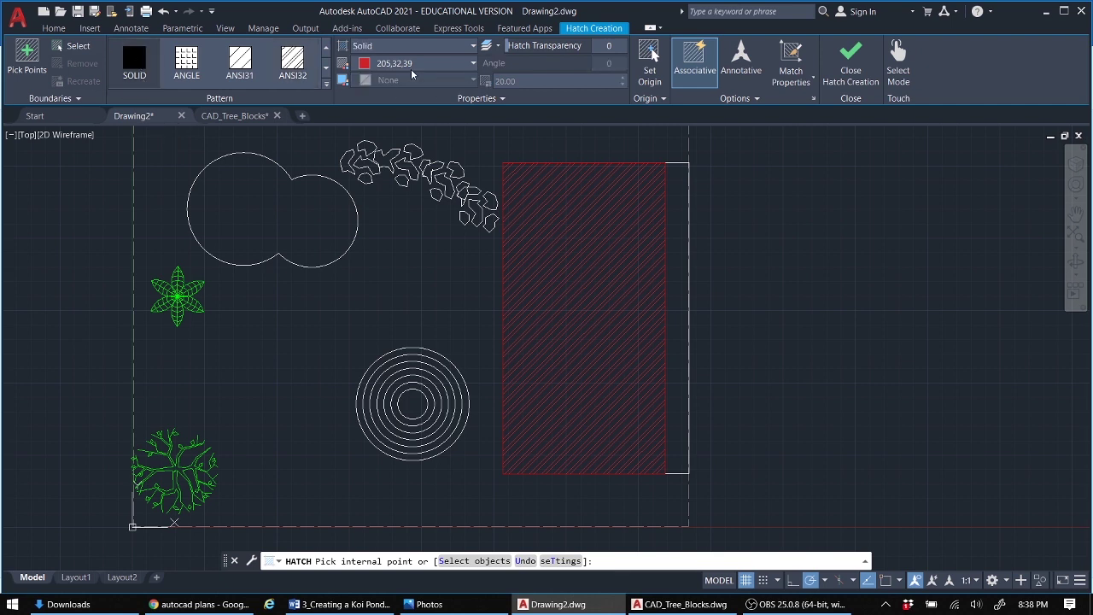
click(472, 64)
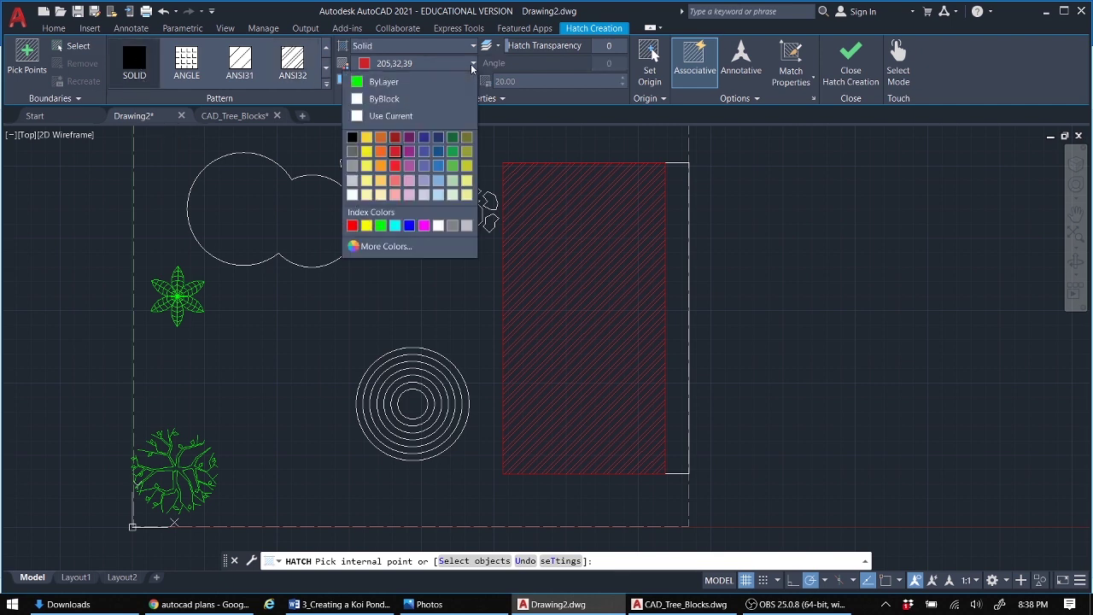
click(437, 150)
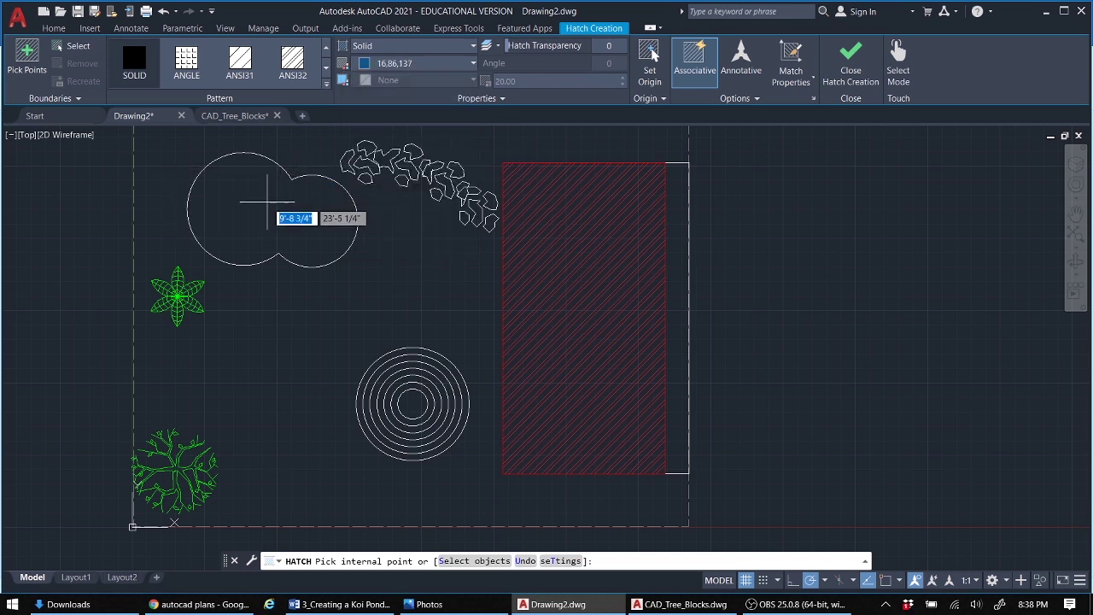
click(260, 209)
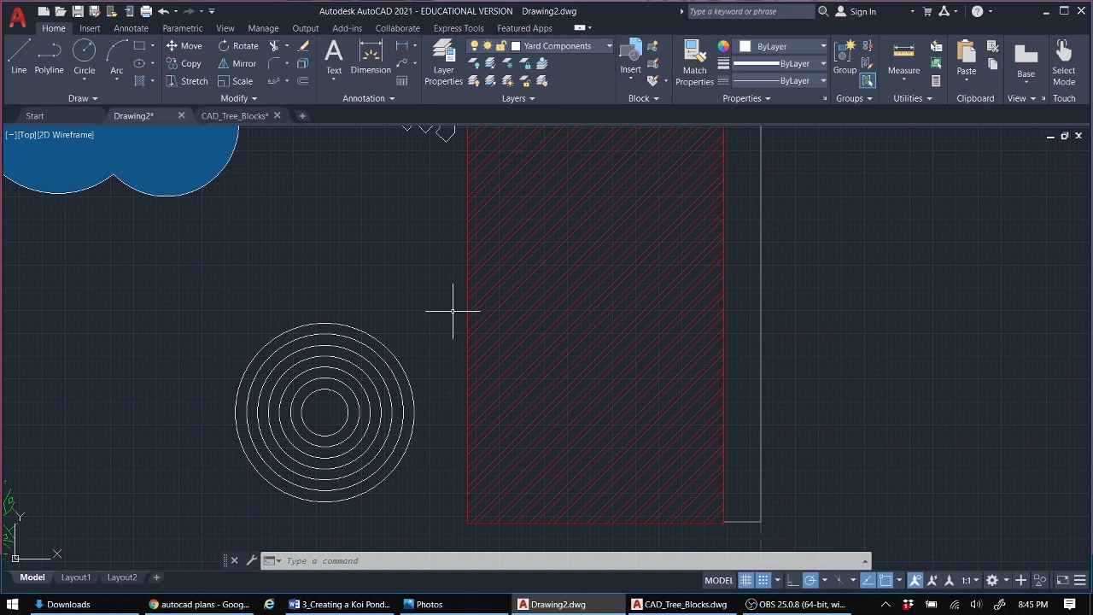
scroll(251, 287, down, 2)
middle_drag(251, 287, 383, 347)
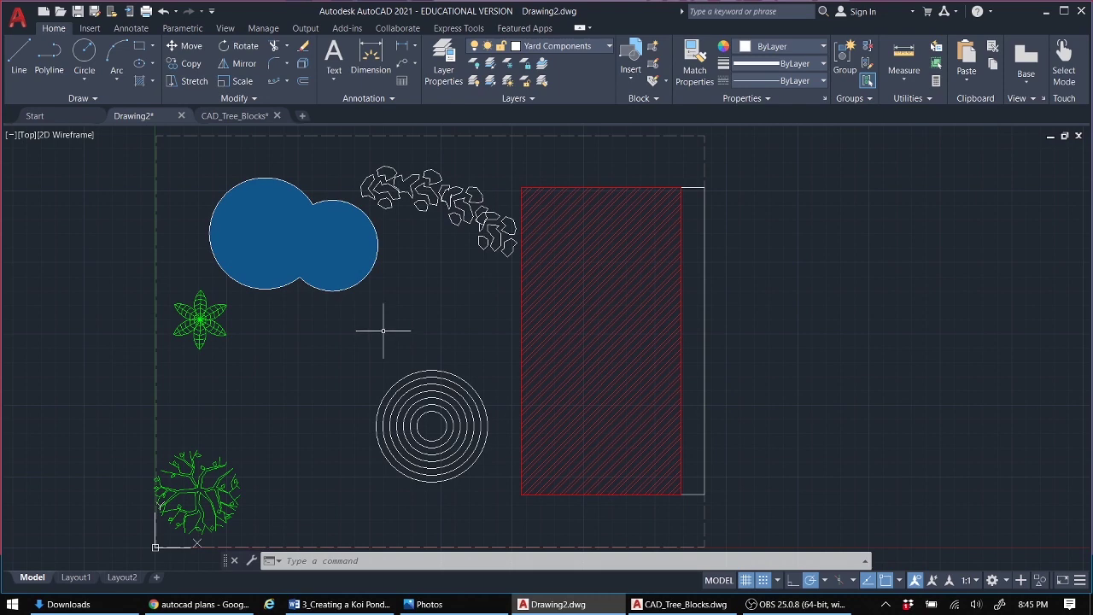
scroll(396, 324, down, 2)
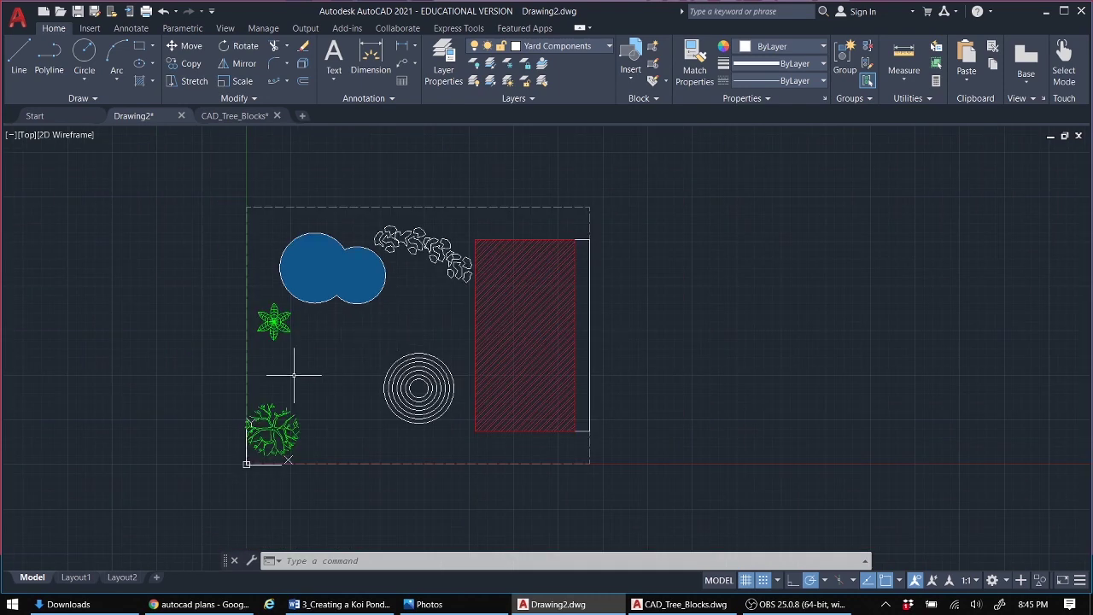
click(76, 578)
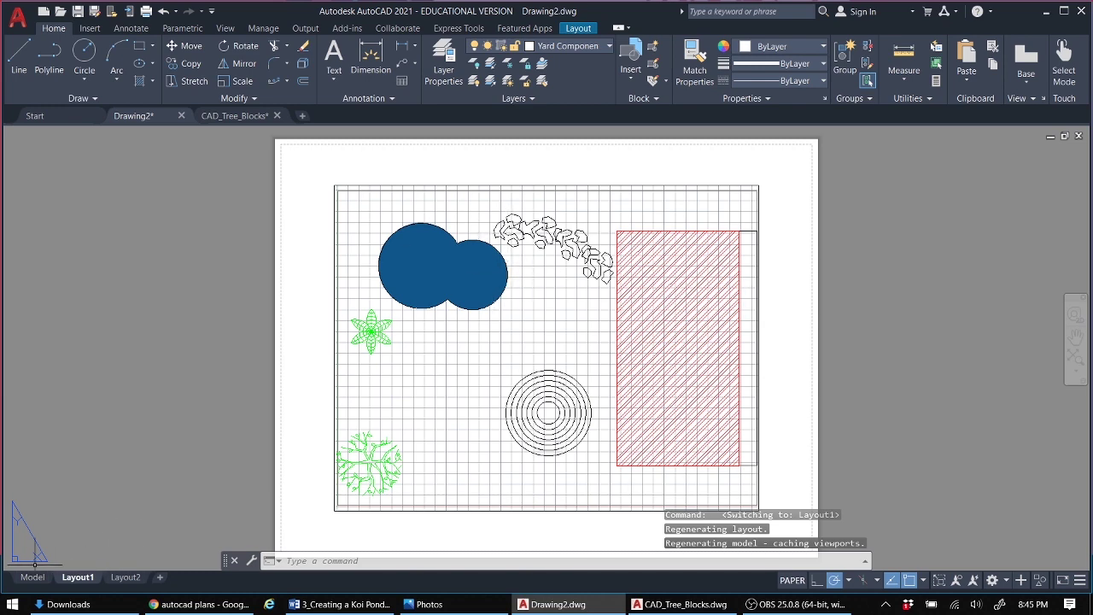
click(32, 577)
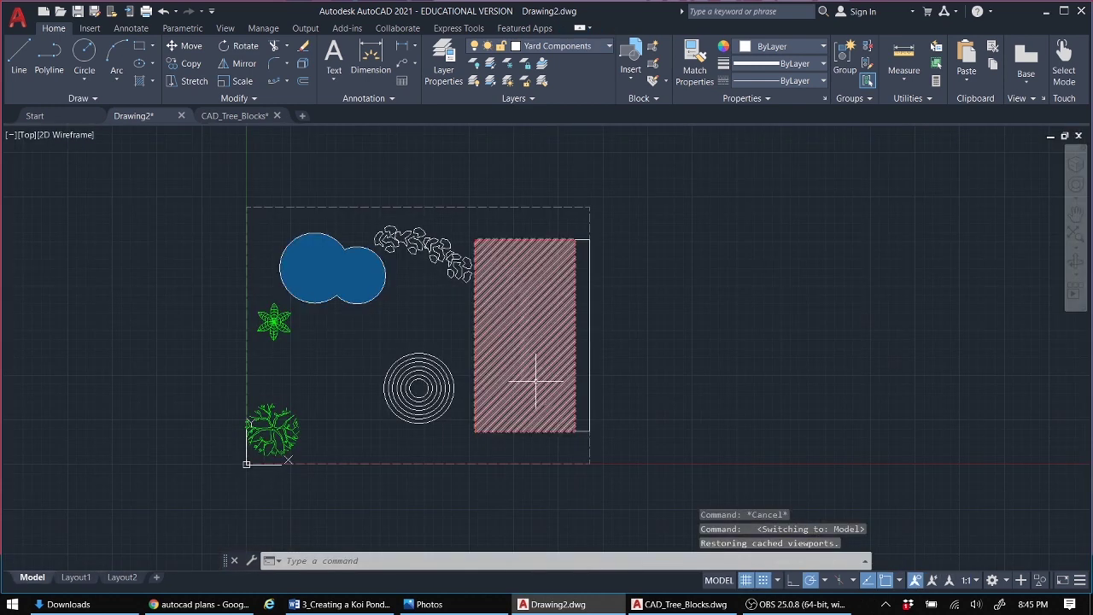
mouse_move(536, 381)
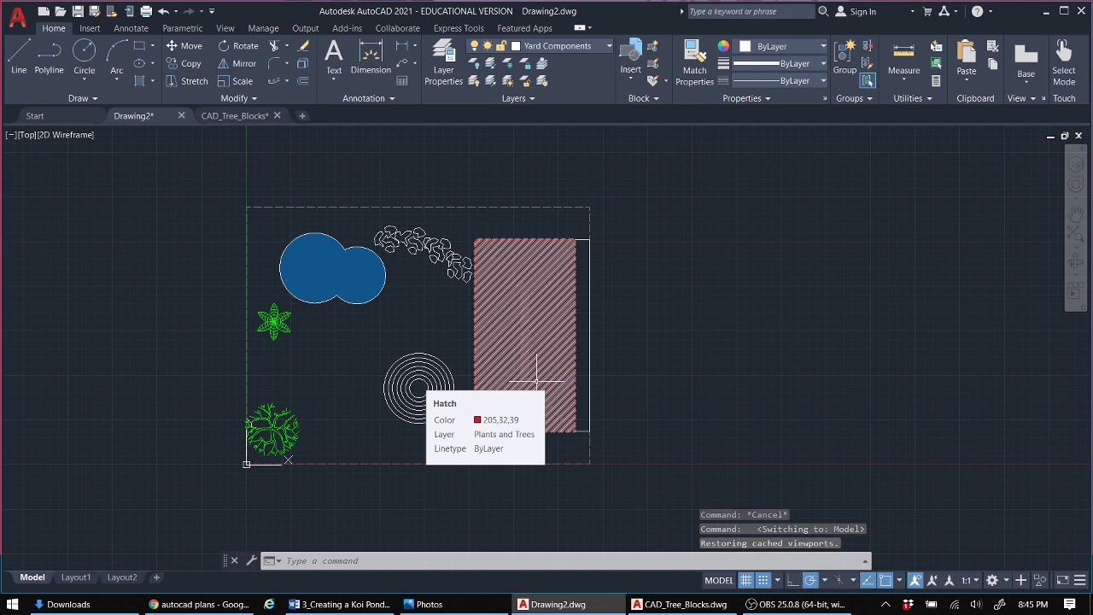